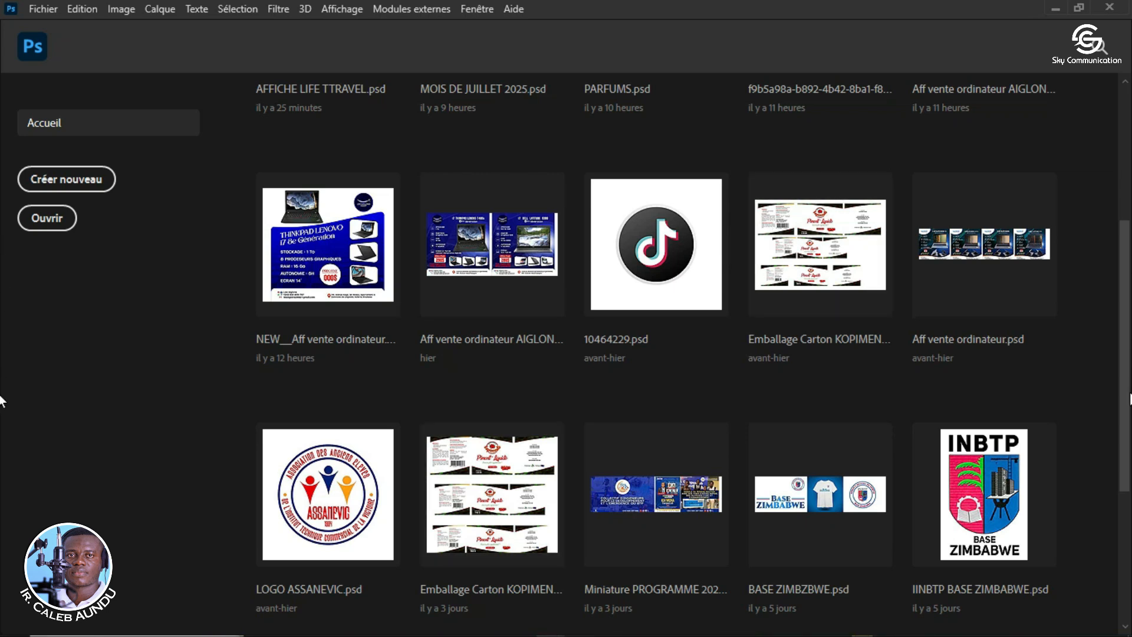
Step: Open the file LOGO ASSANEVIC.psd from the recent files
{"action": "scroll", "coordinate": [1, 389], "scroll_direction": "up", "scroll_amount": 5}
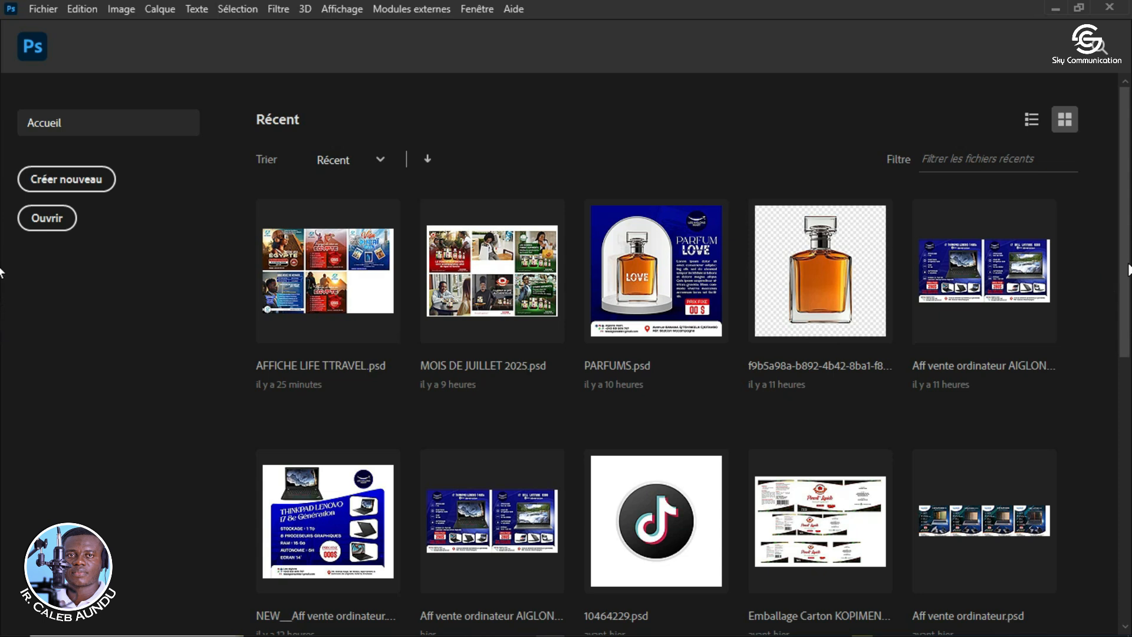
{"action": "scroll", "coordinate": [1, 342], "scroll_direction": "down", "scroll_amount": 3}
{"action": "scroll", "coordinate": [1, 359], "scroll_direction": "down", "scroll_amount": 2}
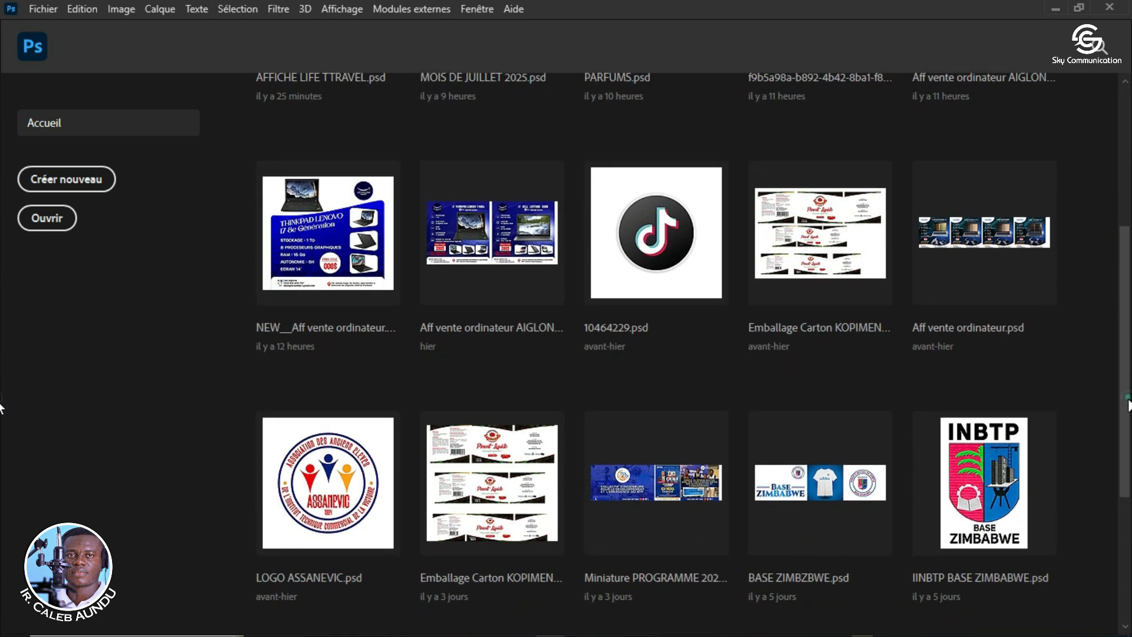
{"action": "scroll", "coordinate": [1, 407], "scroll_direction": "down", "scroll_amount": 1}
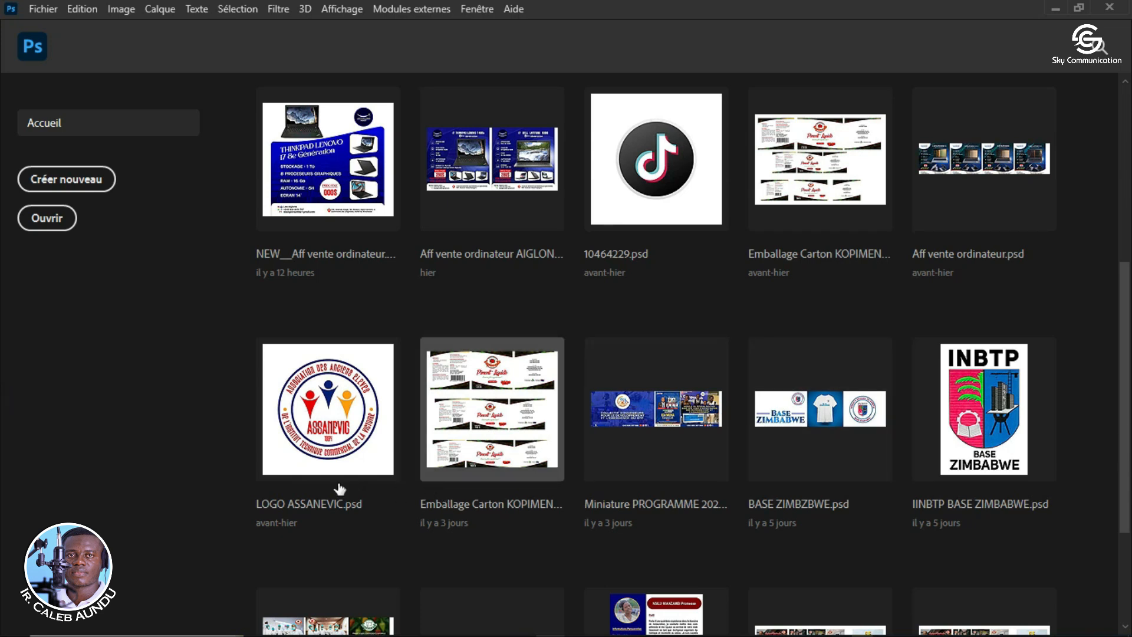
{"action": "left_click", "coordinate": [326, 419]}
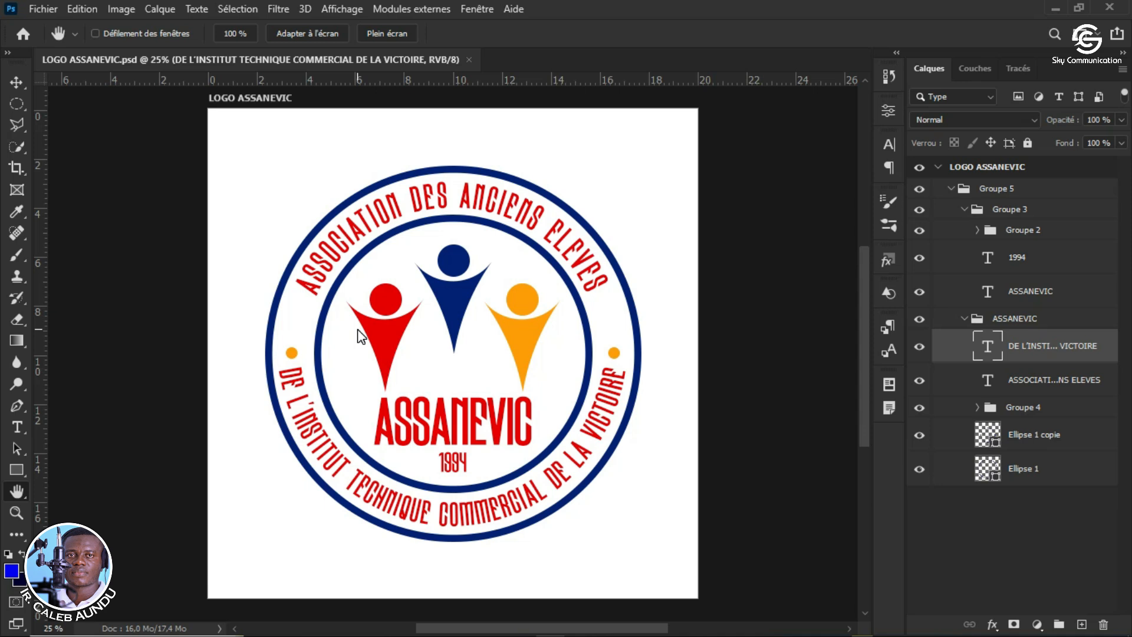
Step: Add a blank 20 × 20 cm artboard to the right of the logo artboard and fit both artboards in the view
{"action": "left_click", "coordinate": [17, 83]}
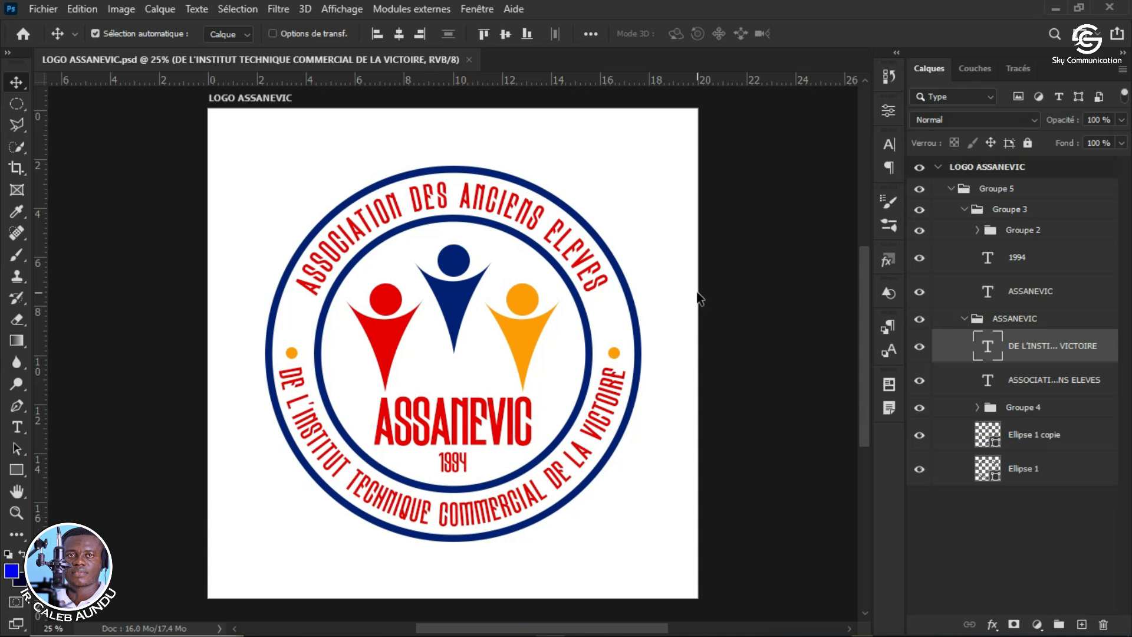
{"action": "key", "text": "c"}
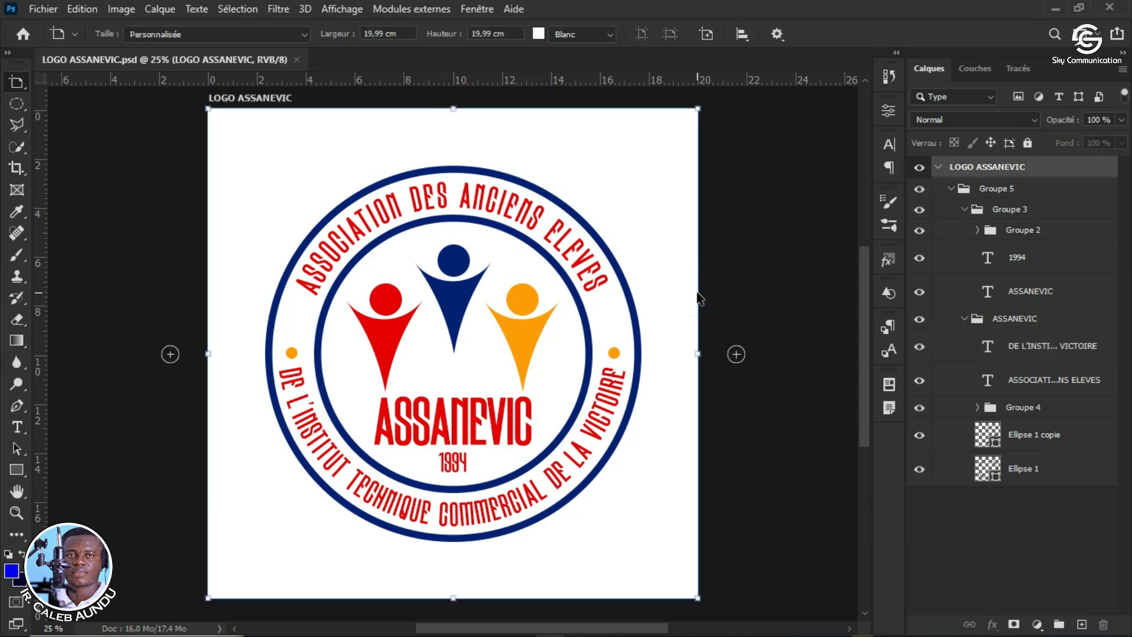
{"action": "left_click", "coordinate": [736, 354]}
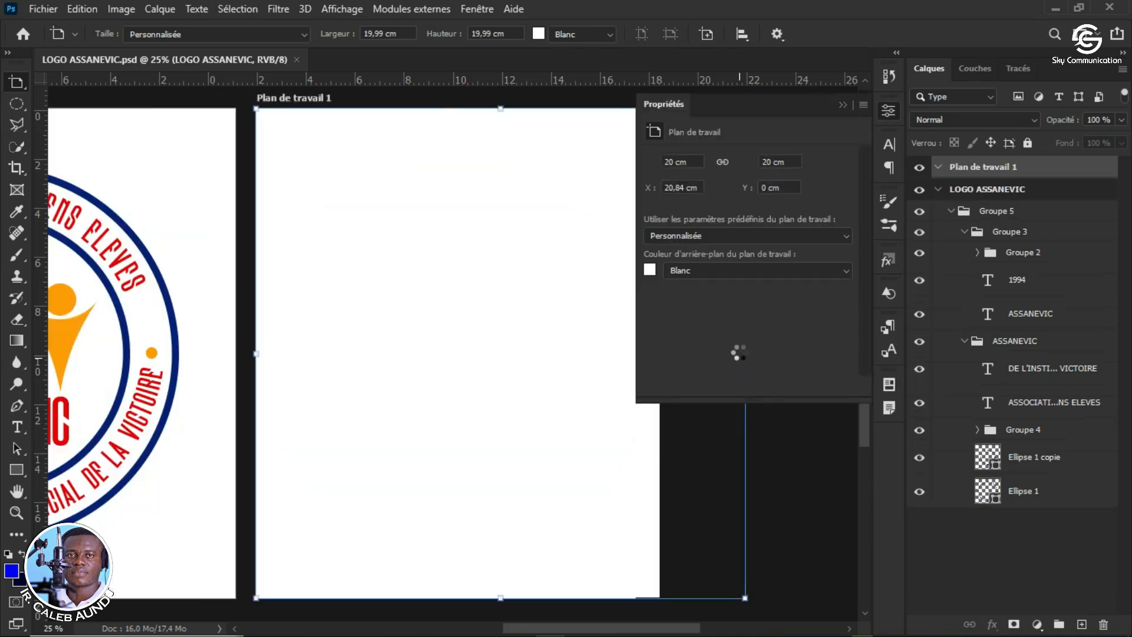
{"action": "left_click", "coordinate": [776, 190]}
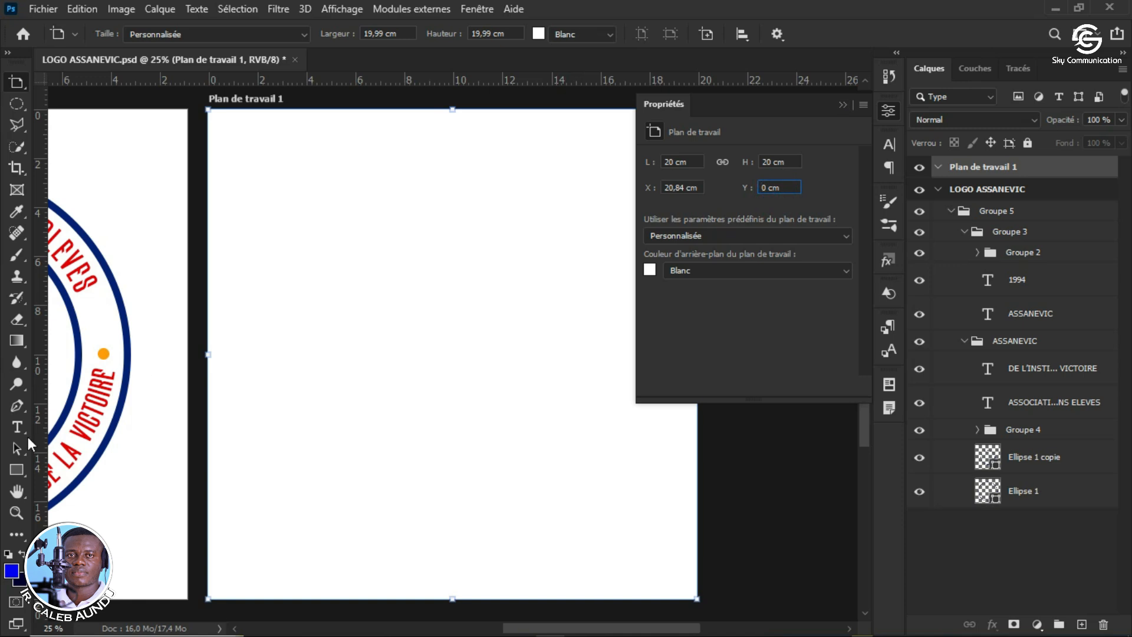
{"action": "left_click", "coordinate": [16, 512]}
{"action": "right_click", "coordinate": [377, 362]}
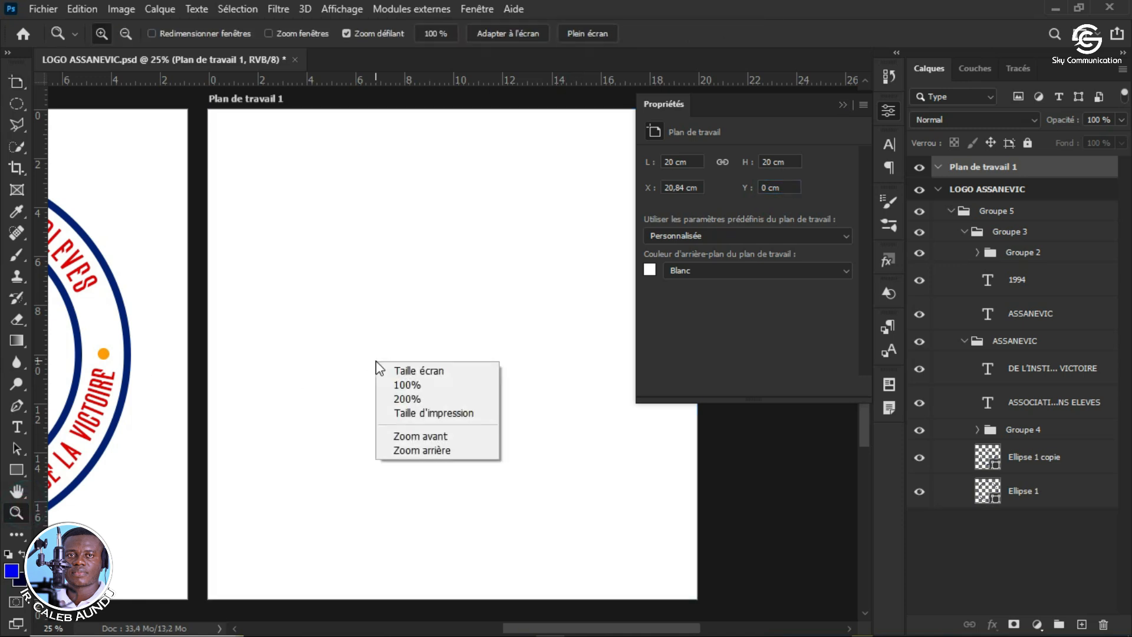
{"action": "left_click", "coordinate": [401, 369]}
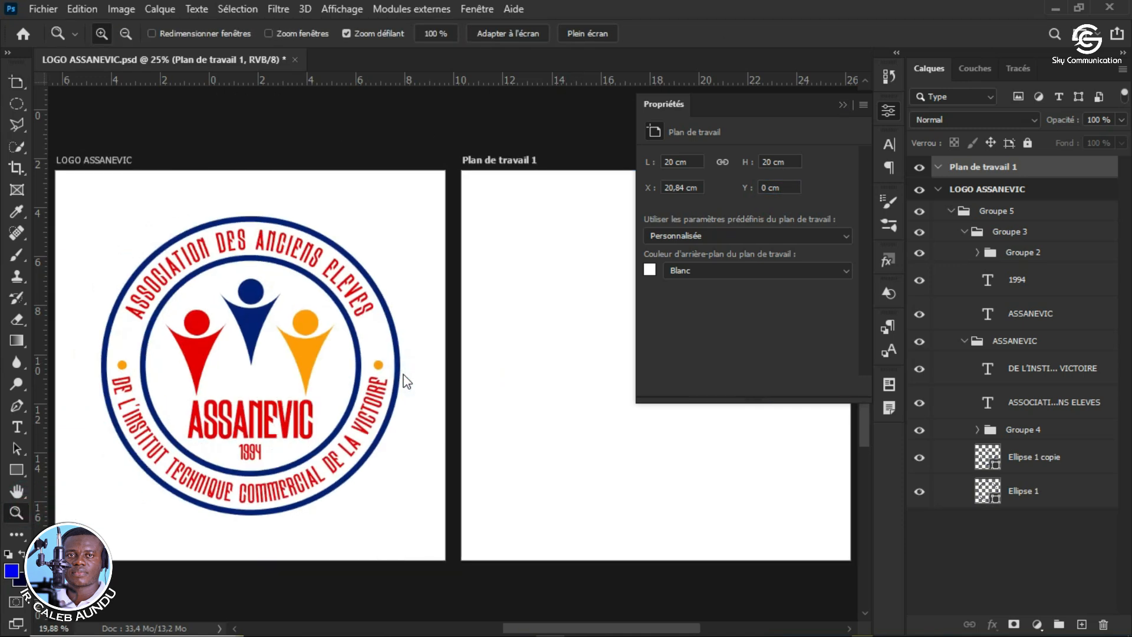
{"action": "left_click", "coordinate": [843, 104]}
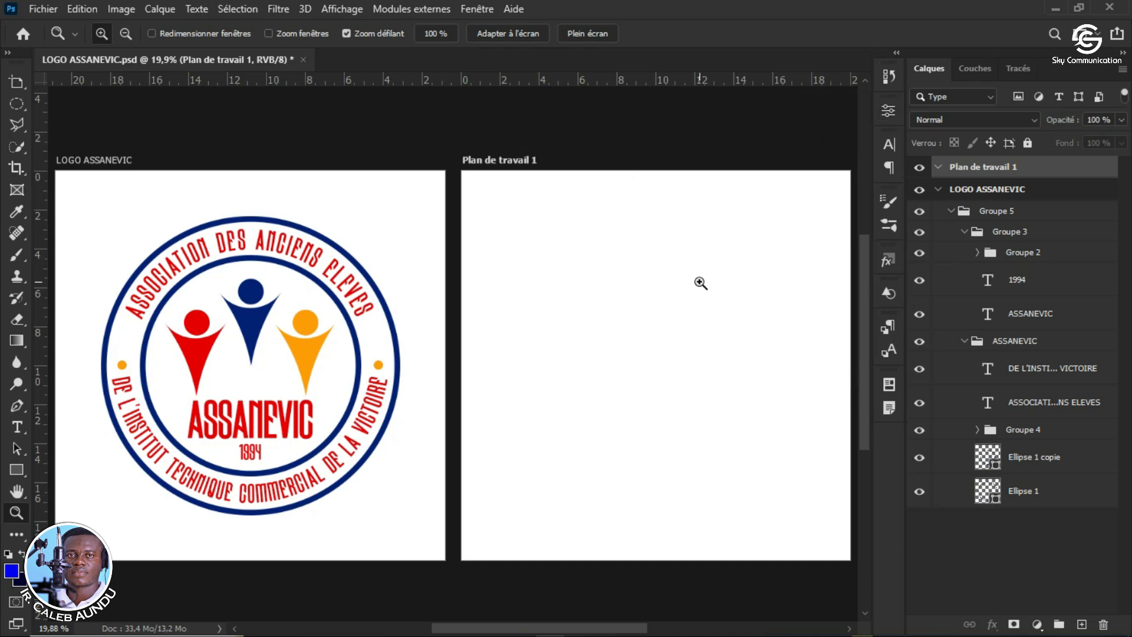
Step: Draw a closed inverted triangle about 352 × 522 px on the blank artboard with the Pen tool in Forme mode
{"action": "right_click", "coordinate": [20, 84]}
{"action": "left_click", "coordinate": [56, 76]}
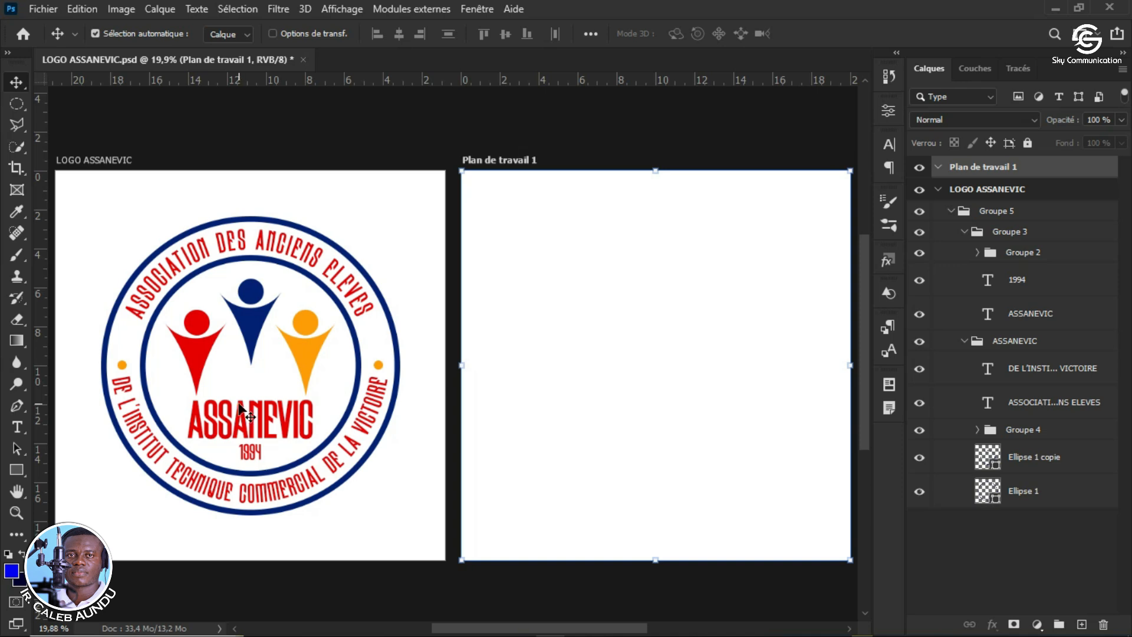
{"action": "left_click", "coordinate": [23, 407]}
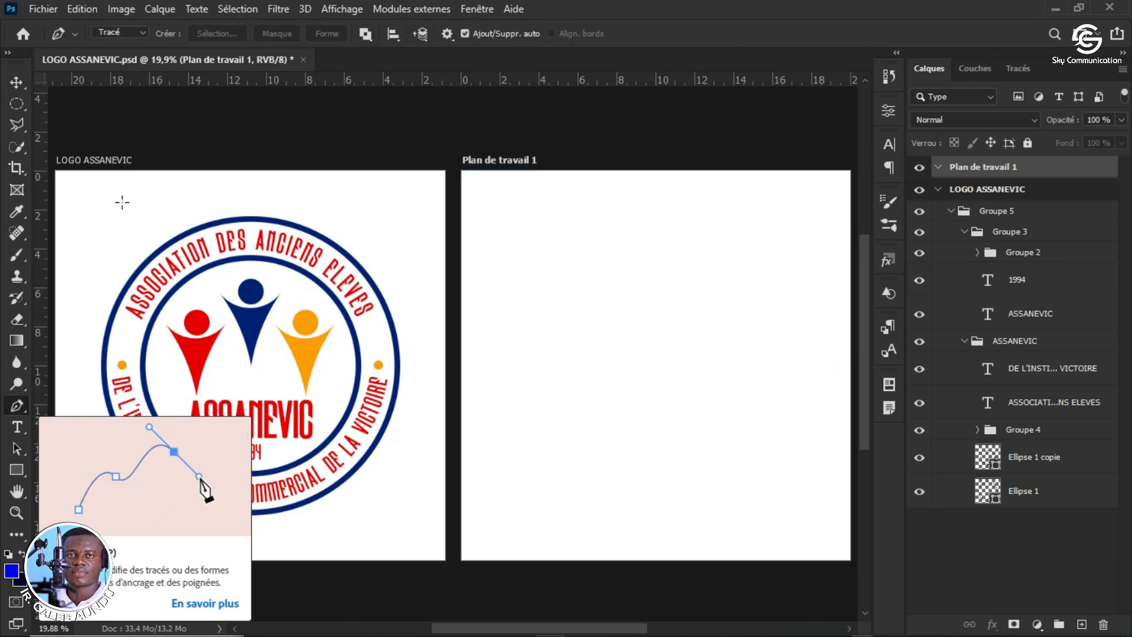
{"action": "right_click", "coordinate": [14, 406]}
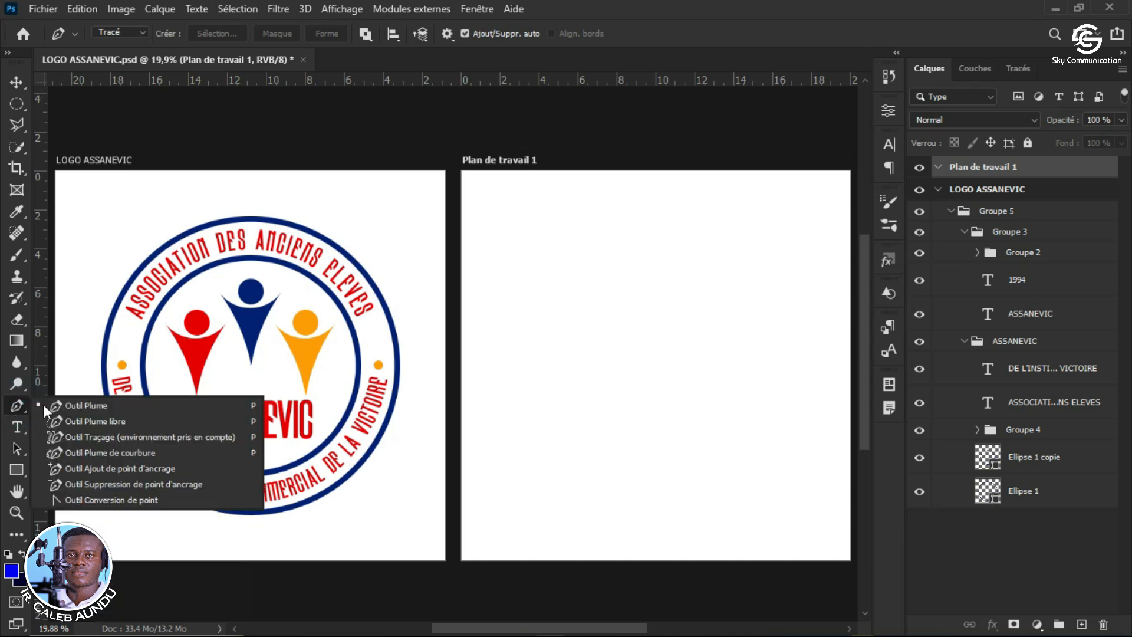
{"action": "left_click", "coordinate": [81, 407]}
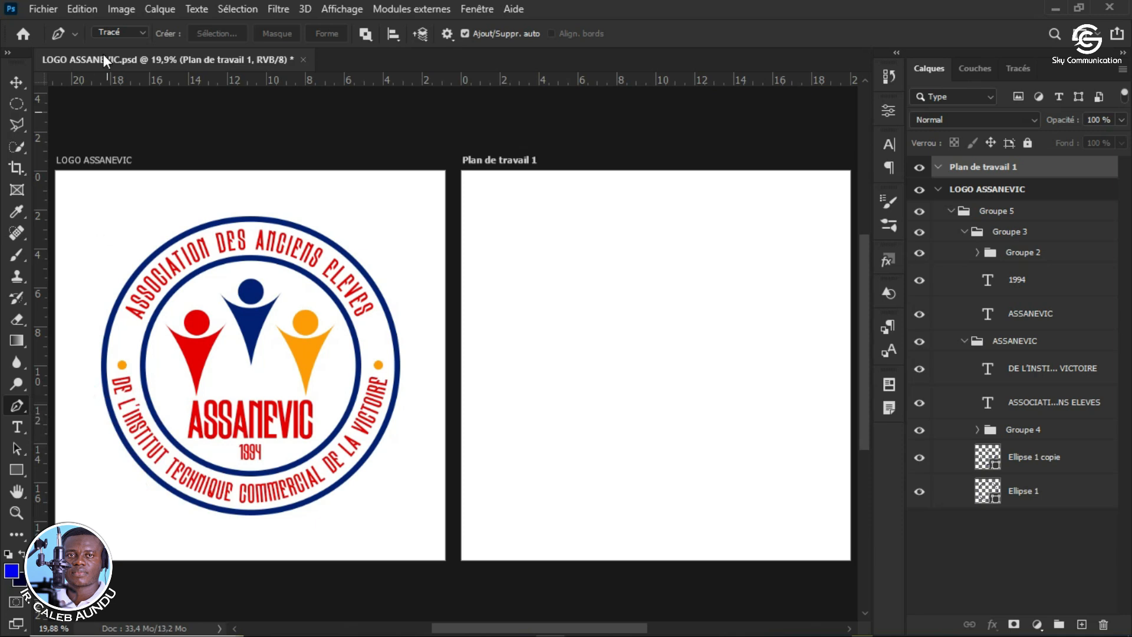
{"action": "left_click", "coordinate": [123, 32]}
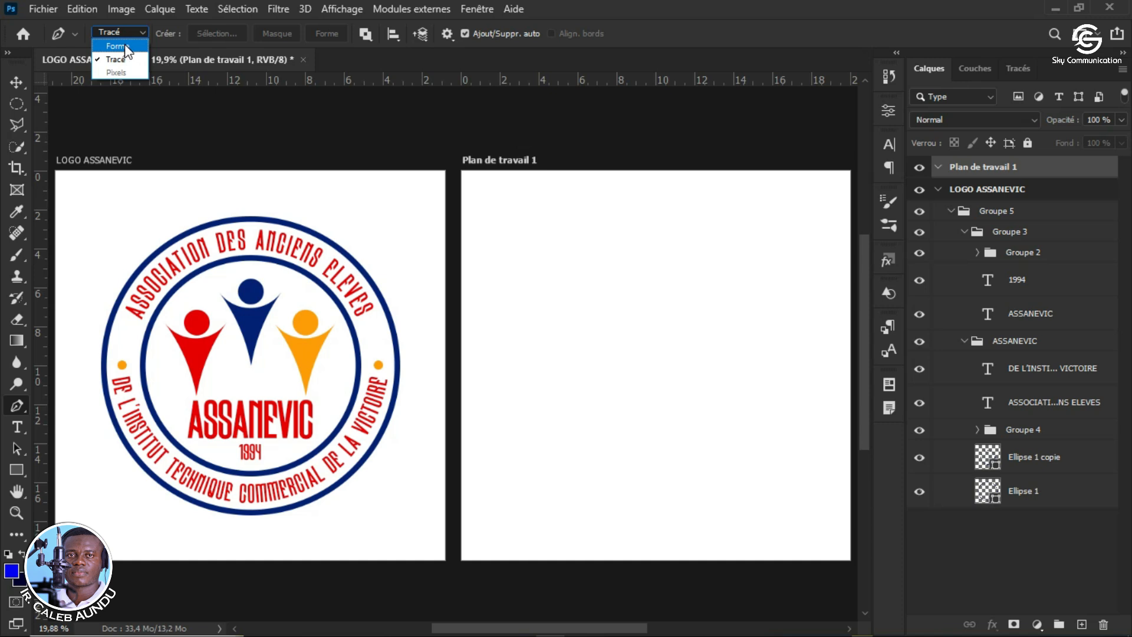
{"action": "left_click", "coordinate": [127, 47]}
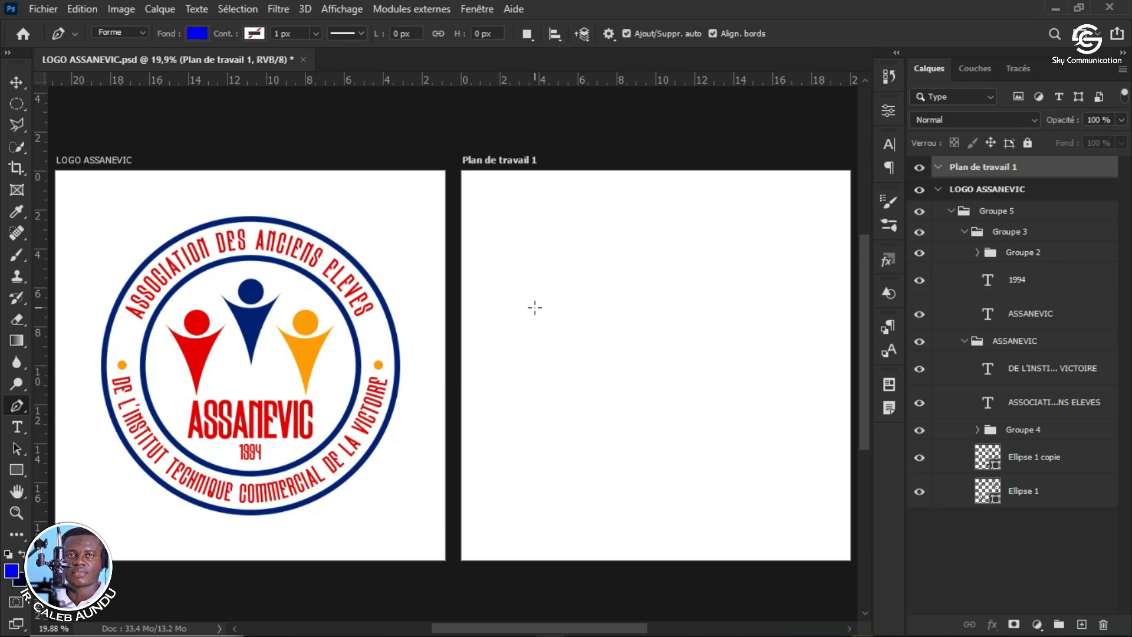
{"action": "left_click", "coordinate": [534, 308]}
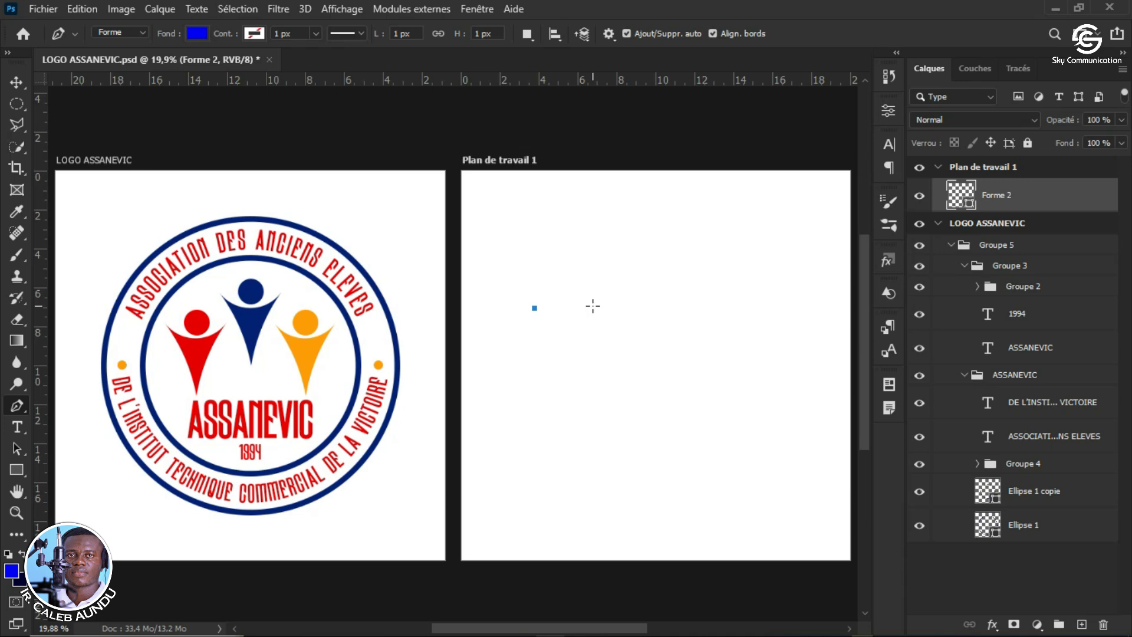
{"action": "left_click", "coordinate": [593, 306]}
{"action": "left_click", "coordinate": [566, 392]}
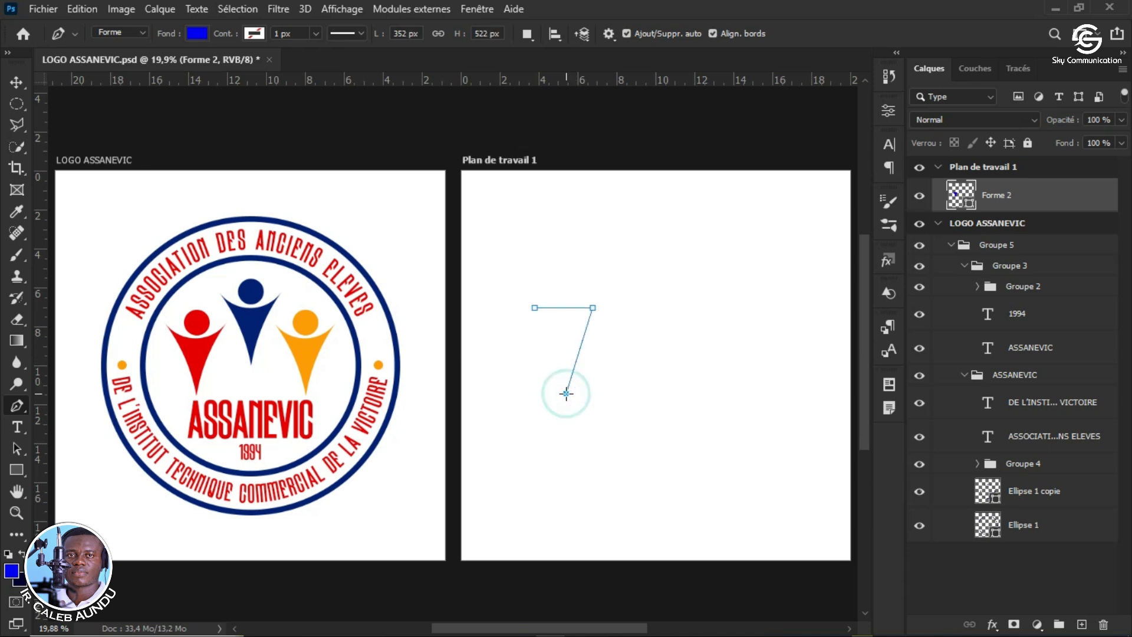
{"action": "left_click", "coordinate": [535, 308]}
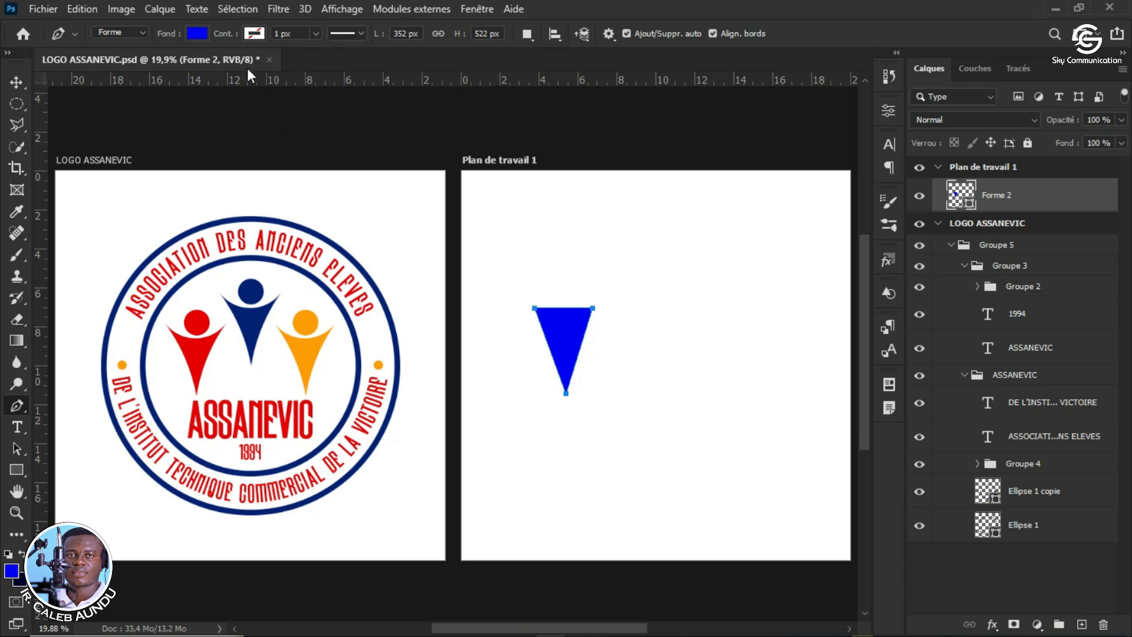
Step: Remove the triangle's fill and give it a blue outline 10 px thick
{"action": "left_click", "coordinate": [198, 34]}
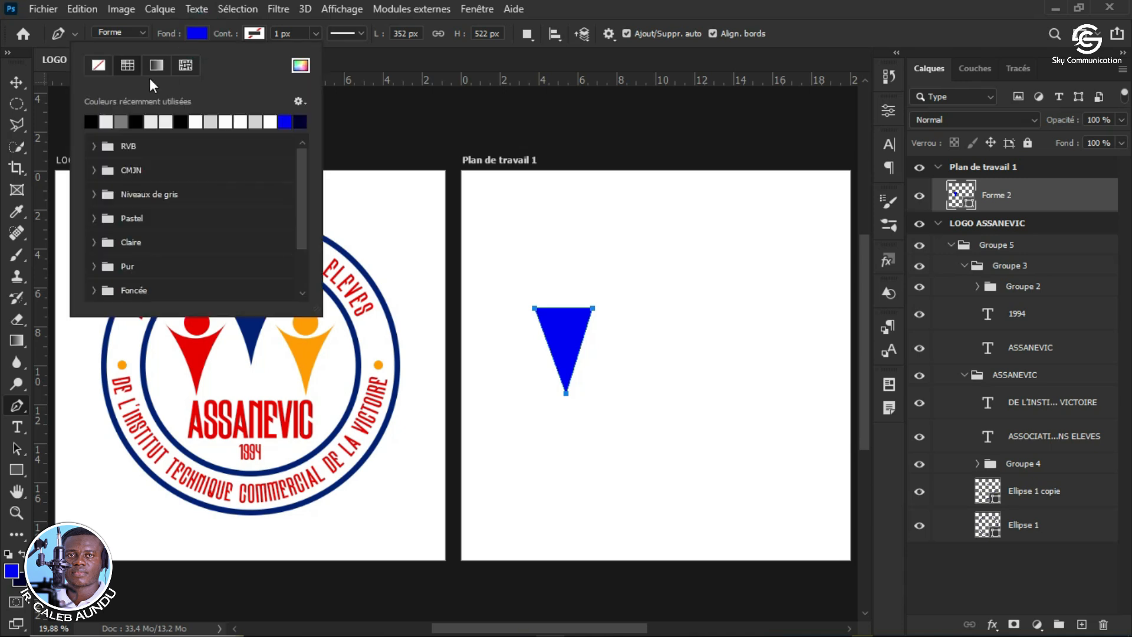
{"action": "left_click", "coordinate": [101, 69]}
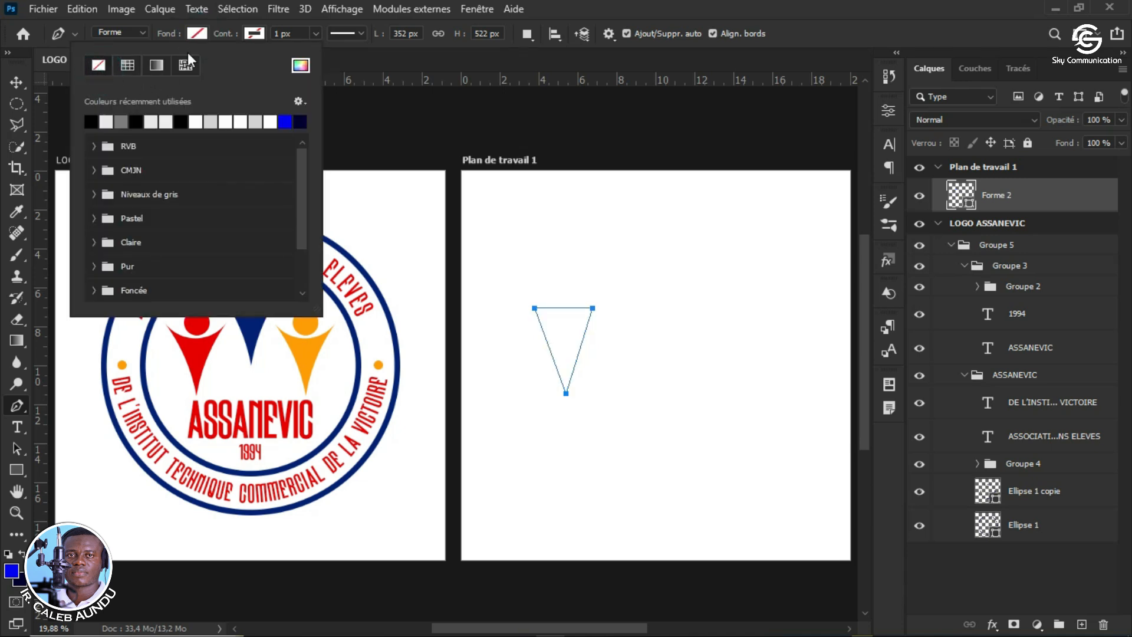
{"action": "left_click", "coordinate": [255, 34]}
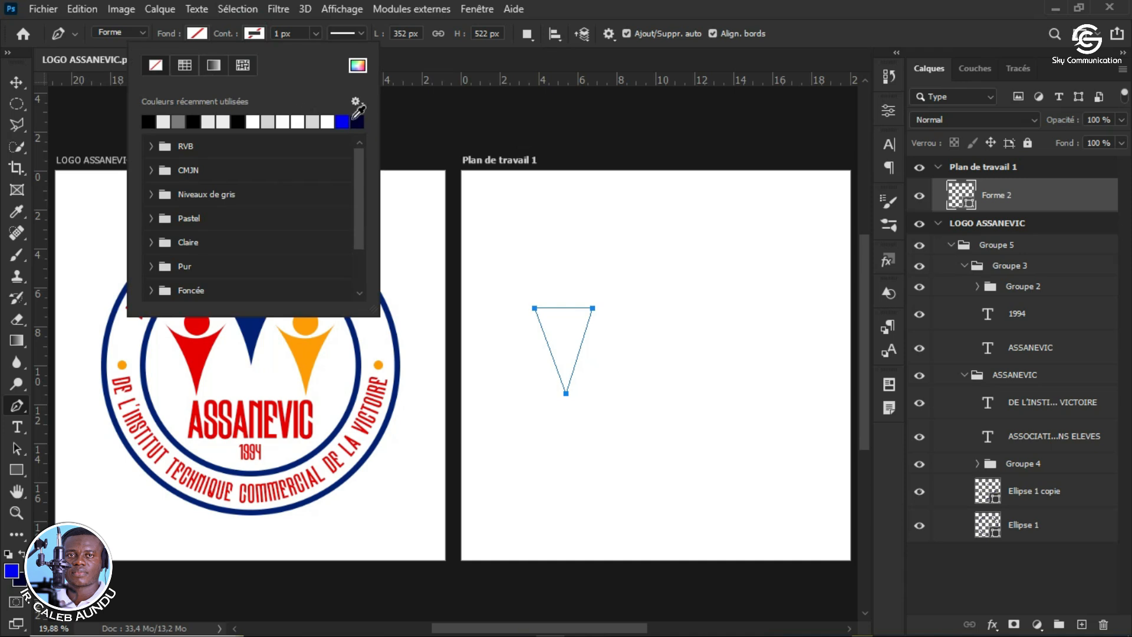
{"action": "left_click", "coordinate": [342, 122]}
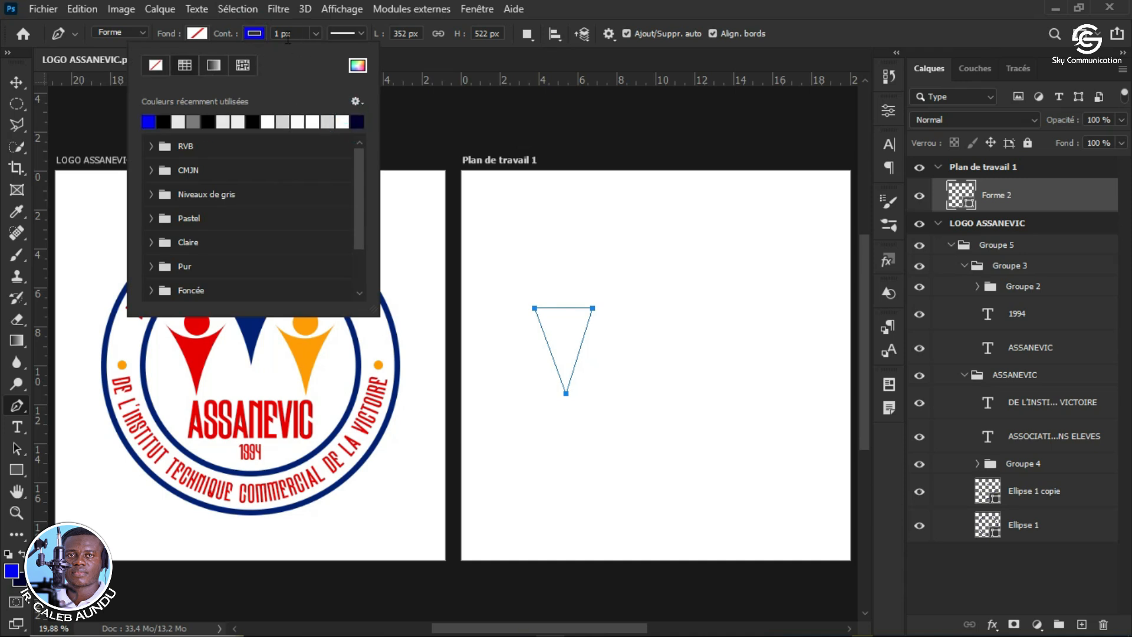
{"action": "left_click", "coordinate": [280, 34]}
{"action": "type", "text": "0"}
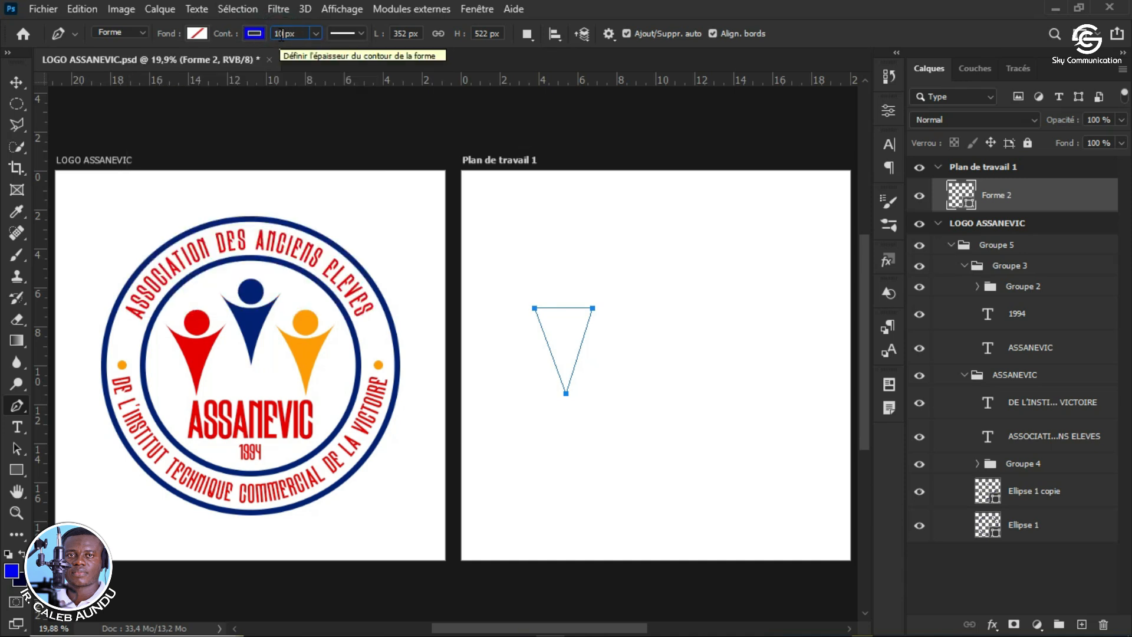
{"action": "key", "text": "Return"}
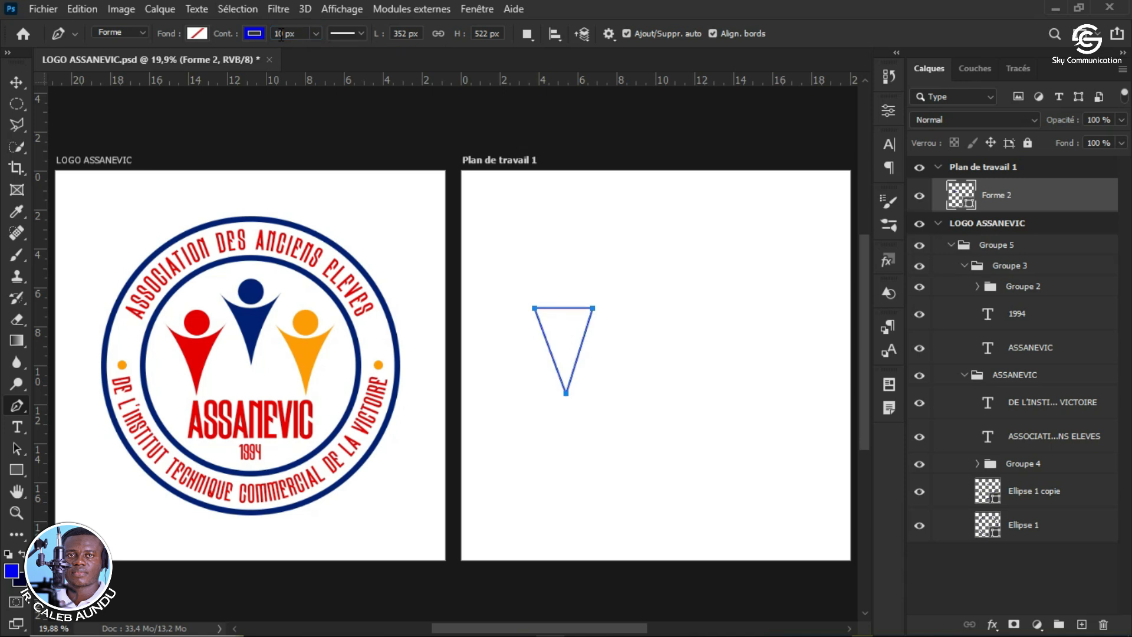
Step: Fill the triangle with blue and remove its outline
{"action": "left_click", "coordinate": [197, 33]}
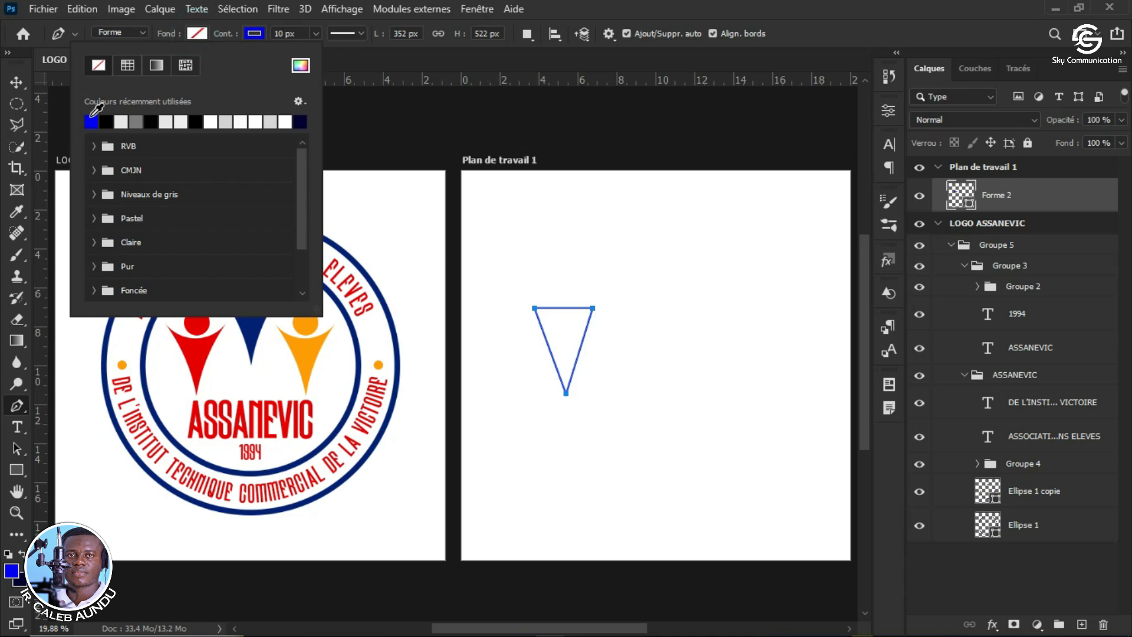
{"action": "left_click", "coordinate": [91, 120]}
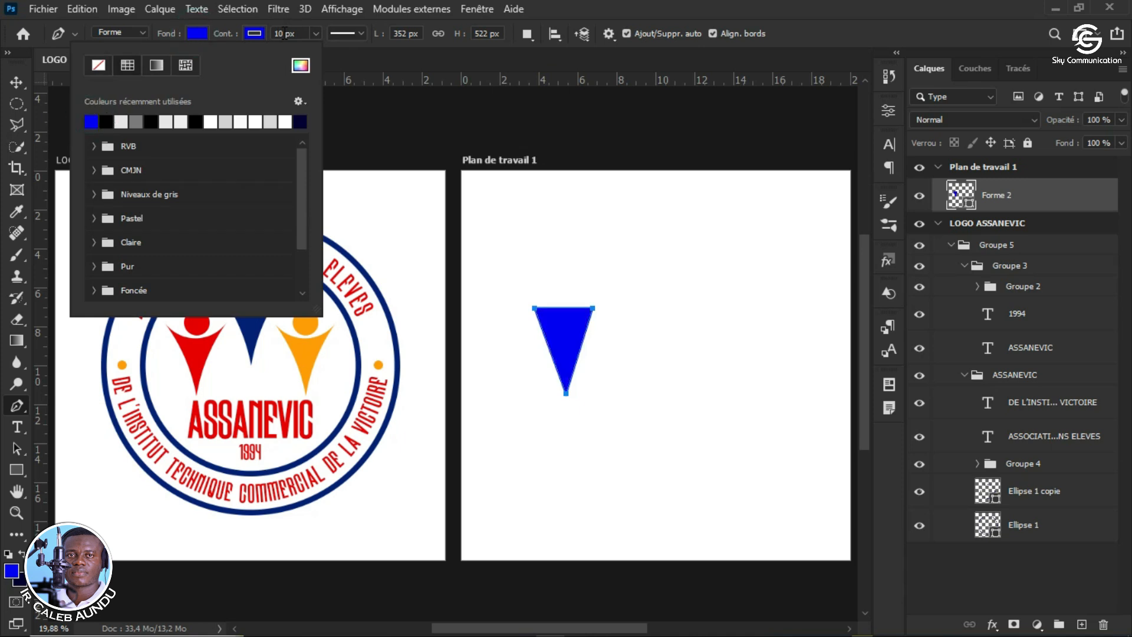
{"action": "double_click", "coordinate": [286, 33]}
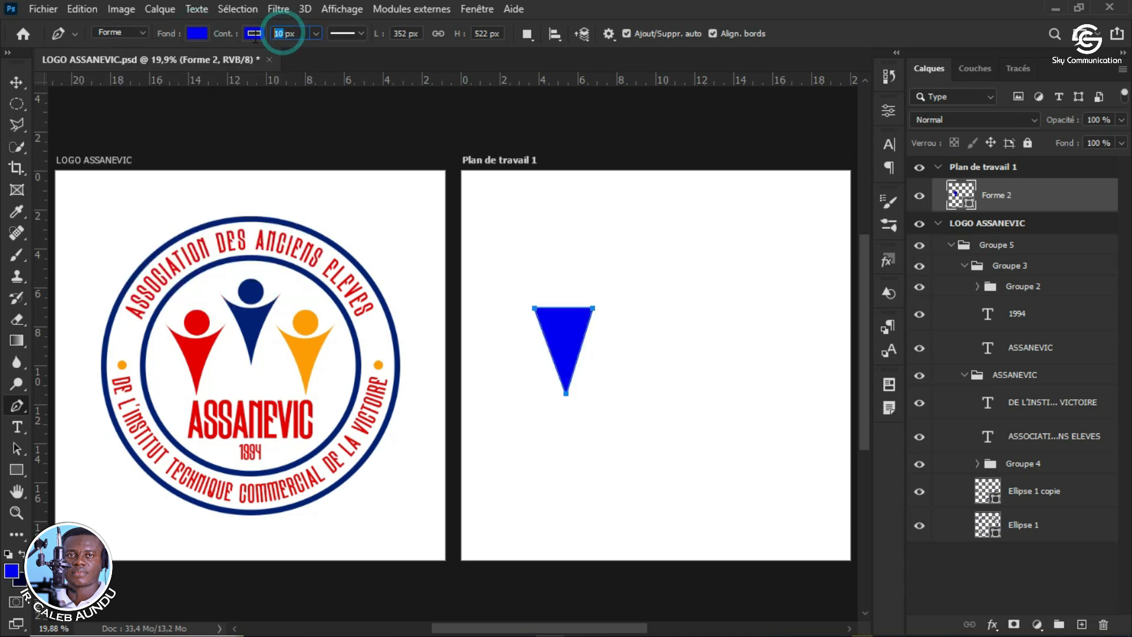
{"action": "left_click", "coordinate": [317, 32]}
{"action": "left_click", "coordinate": [315, 32]}
{"action": "left_click", "coordinate": [254, 33]}
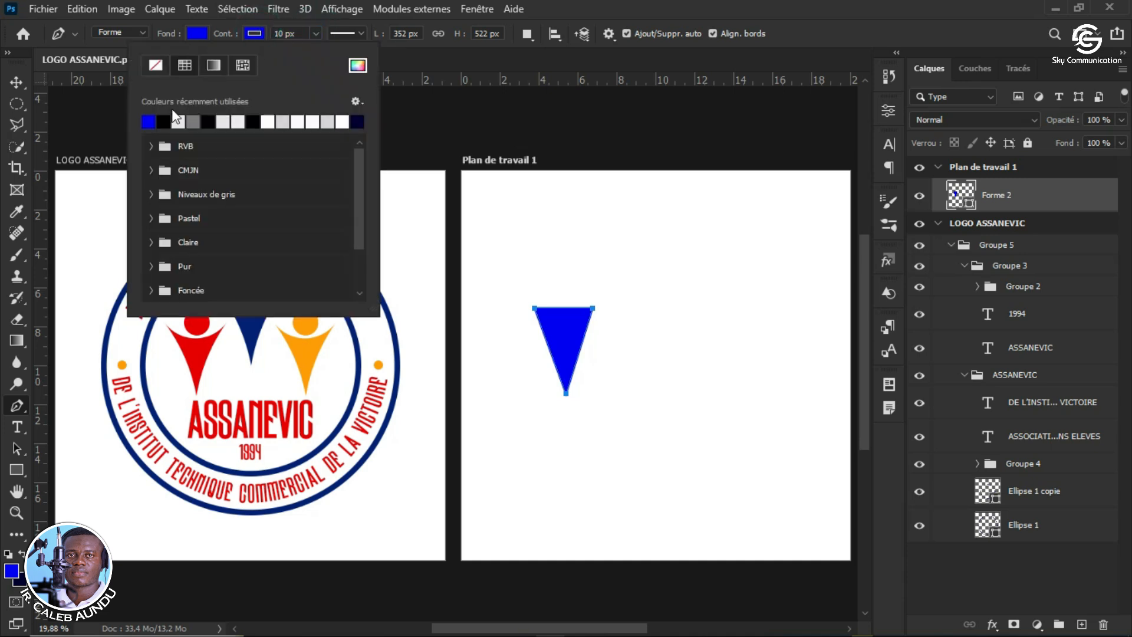
{"action": "left_click", "coordinate": [155, 65]}
{"action": "left_click", "coordinate": [589, 6]}
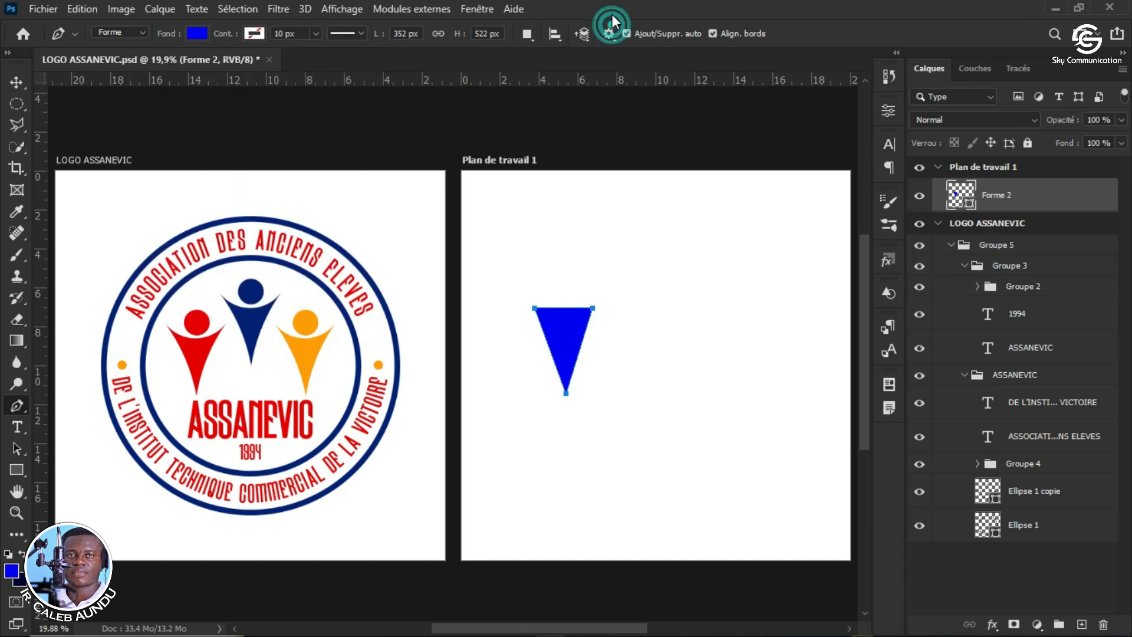
Step: Curve the blue triangle's top edge slightly downward with the Curvature Pen tool
{"action": "right_click", "coordinate": [17, 405]}
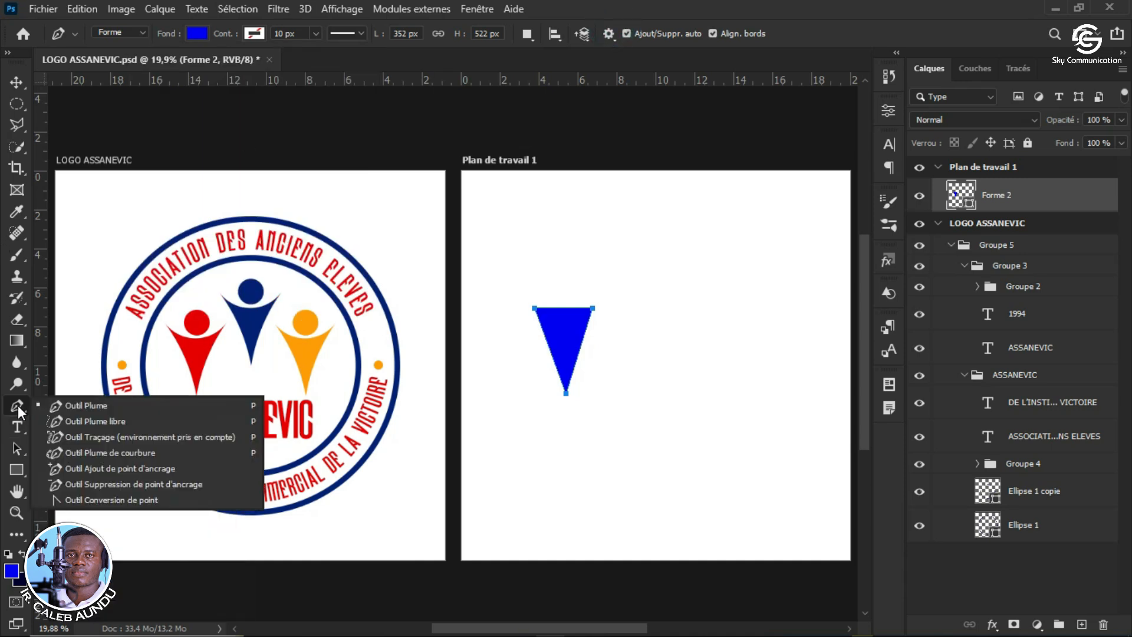
{"action": "left_click", "coordinate": [130, 451]}
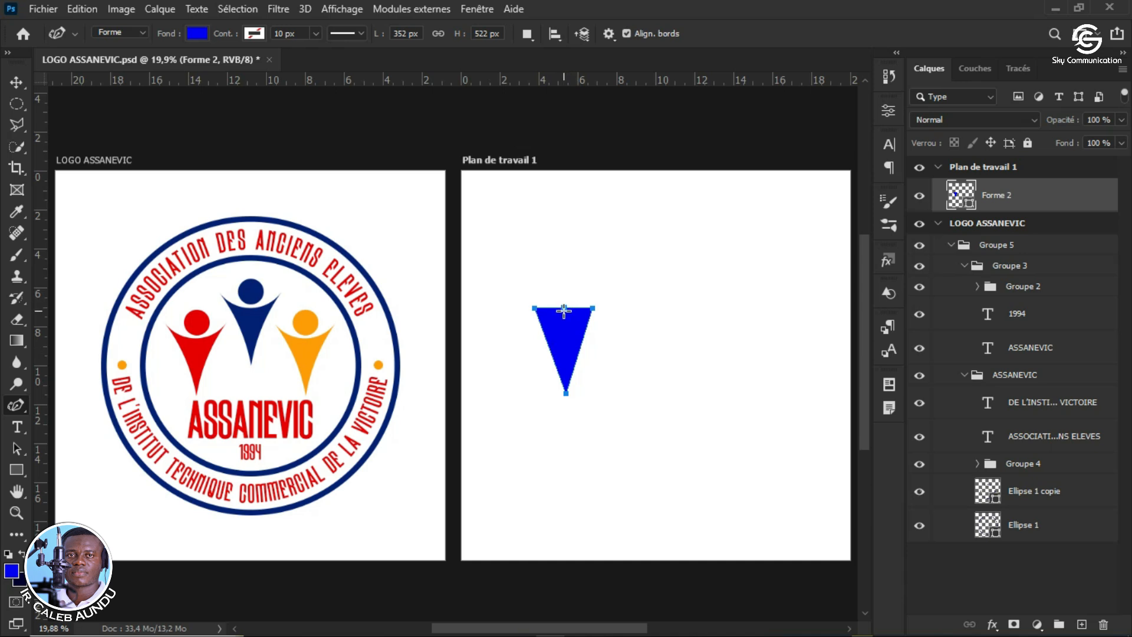
{"action": "left_click", "coordinate": [564, 310]}
{"action": "left_click_drag", "start_coordinate": [564, 311], "coordinate": [564, 321]}
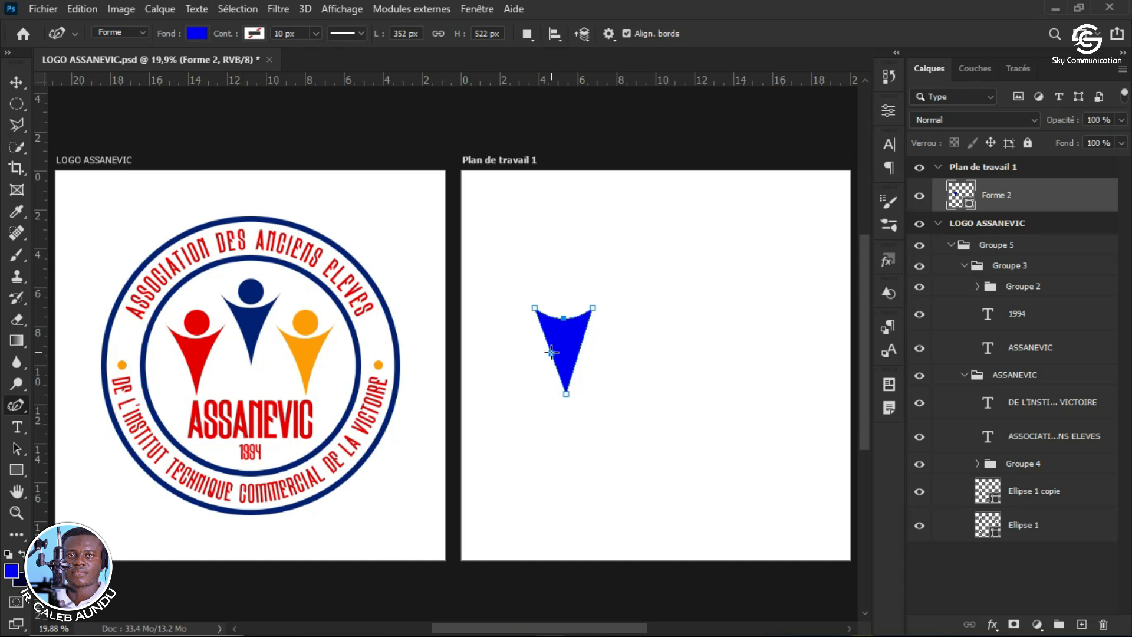
Step: Bend both sides of the triangle slightly inward and raise its bottom tip so the shape is about 477 px high
{"action": "left_click_drag", "start_coordinate": [552, 351], "coordinate": [577, 341]}
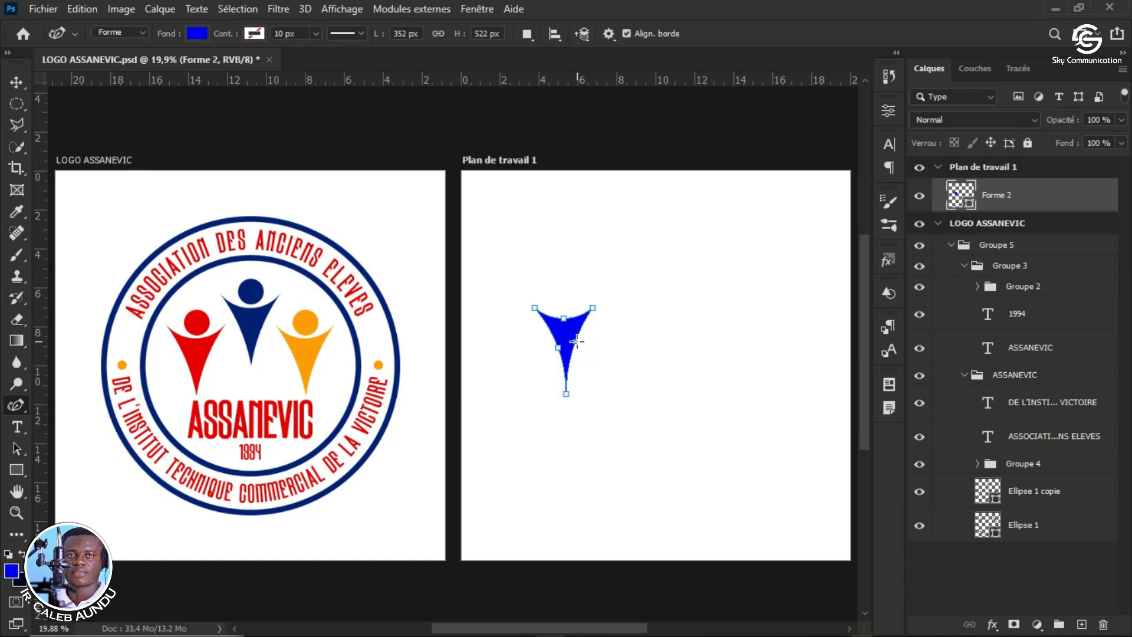
{"action": "left_click", "coordinate": [577, 341]}
{"action": "left_click", "coordinate": [559, 348]}
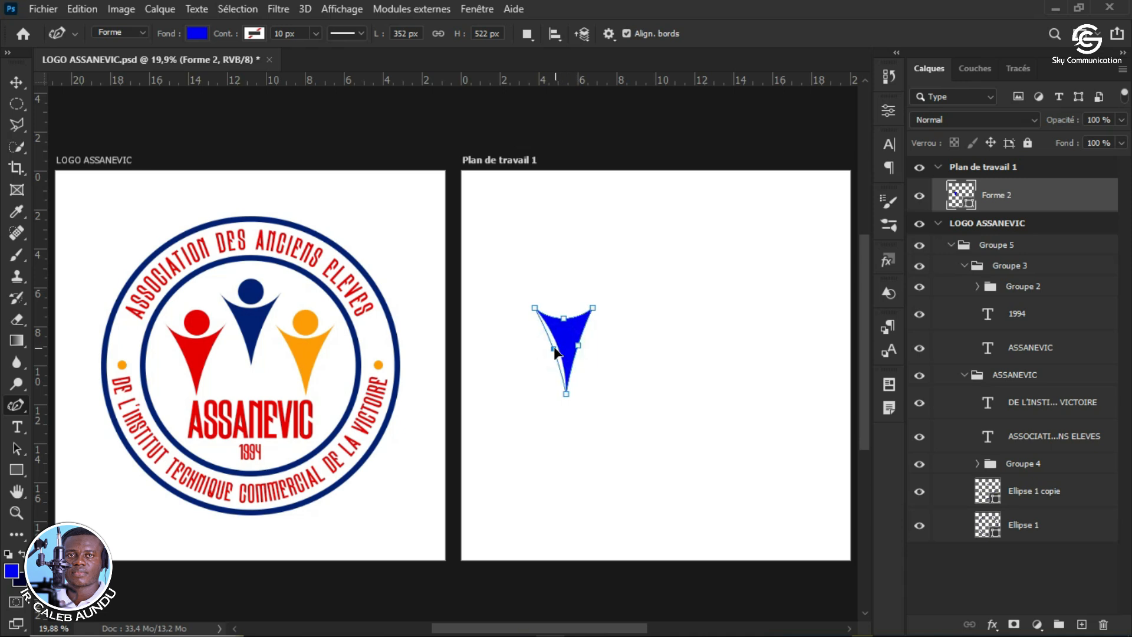
{"action": "left_click", "coordinate": [565, 321]}
{"action": "left_click_drag", "start_coordinate": [566, 393], "coordinate": [567, 387]}
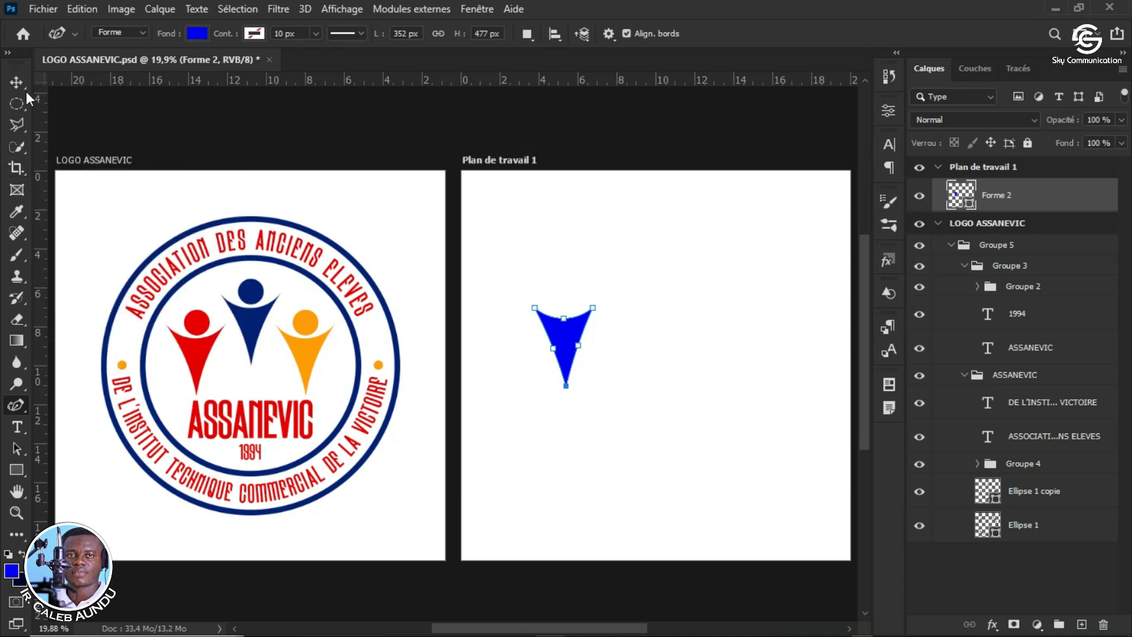
{"action": "key", "text": "Escape"}
Step: Draw a blue circle about 182 × 182 px as the head, centred just above the body's curved top edge
{"action": "left_click", "coordinate": [20, 466]}
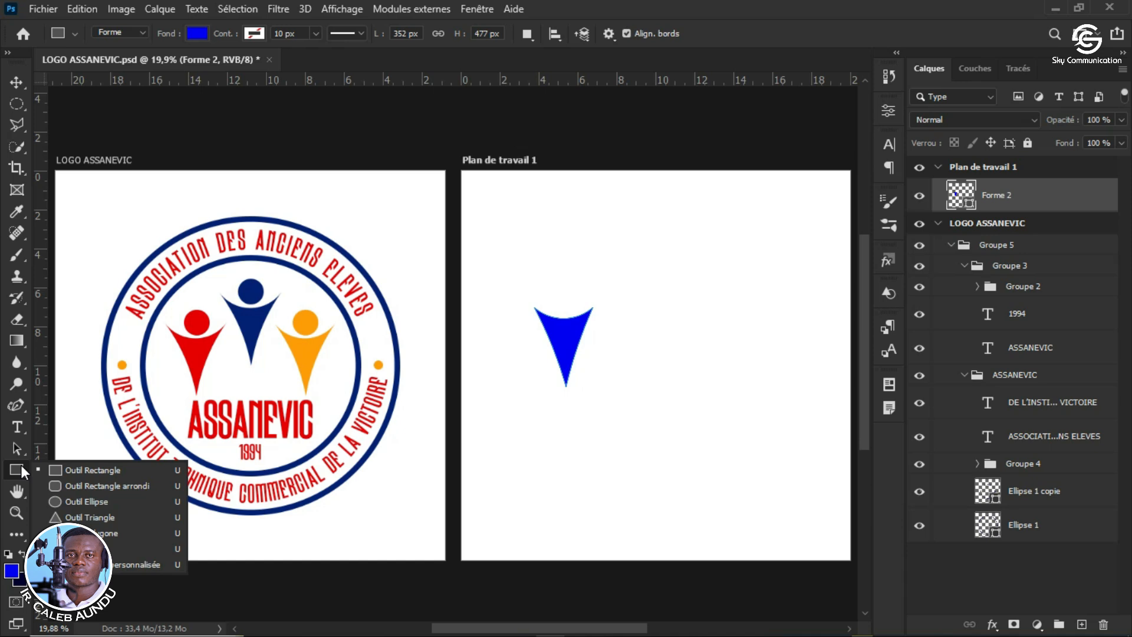
{"action": "left_click", "coordinate": [75, 501]}
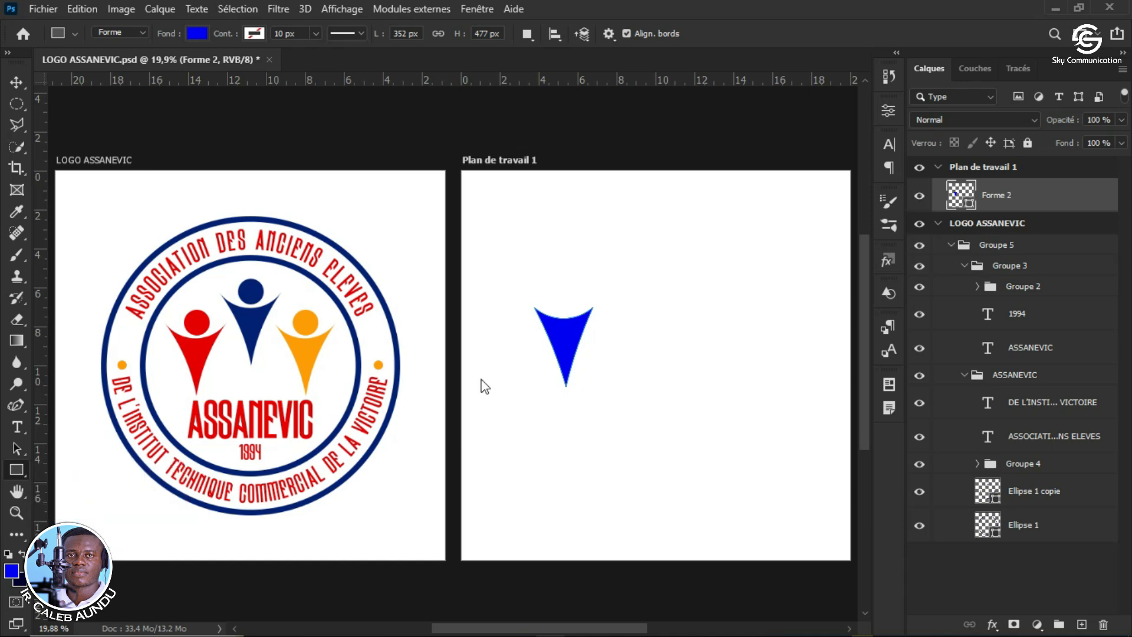
{"action": "left_click", "coordinate": [563, 298]}
{"action": "left_click_drag", "start_coordinate": [563, 299], "coordinate": [578, 315]}
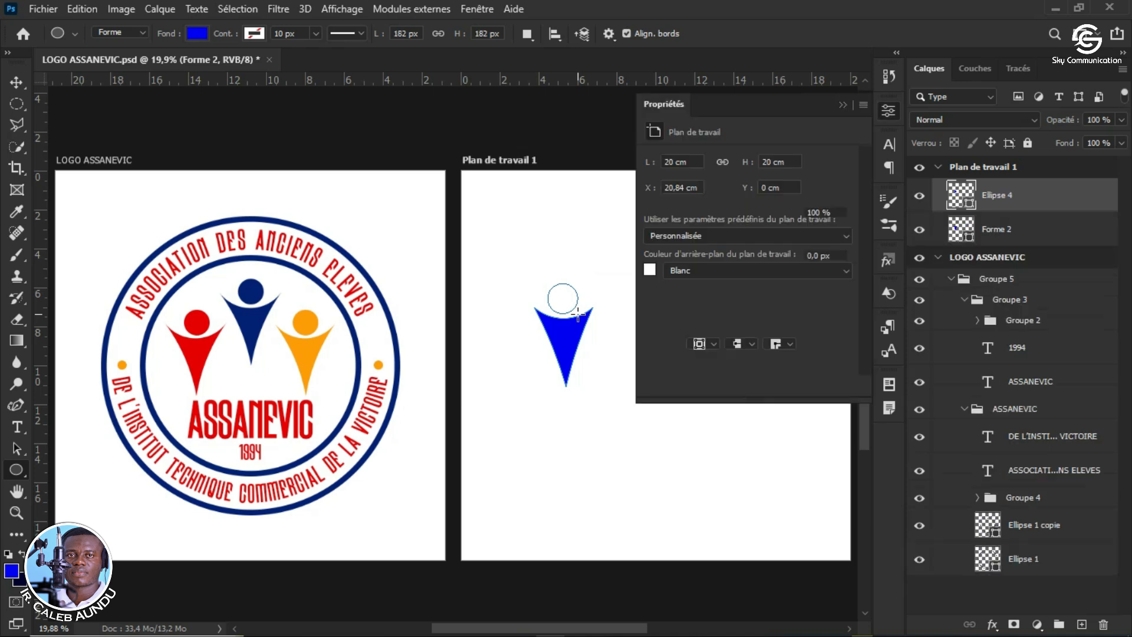
{"action": "left_click", "coordinate": [842, 105]}
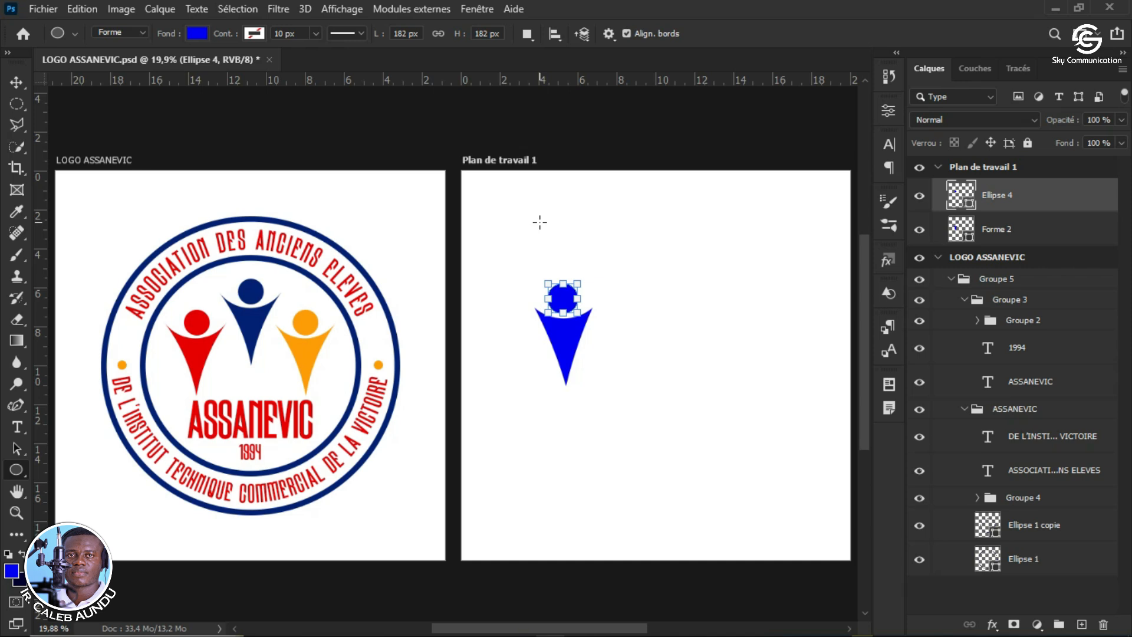
Step: Align the head and body on their horizontal centres and merge the two shapes into one
{"action": "key", "text": "v"}
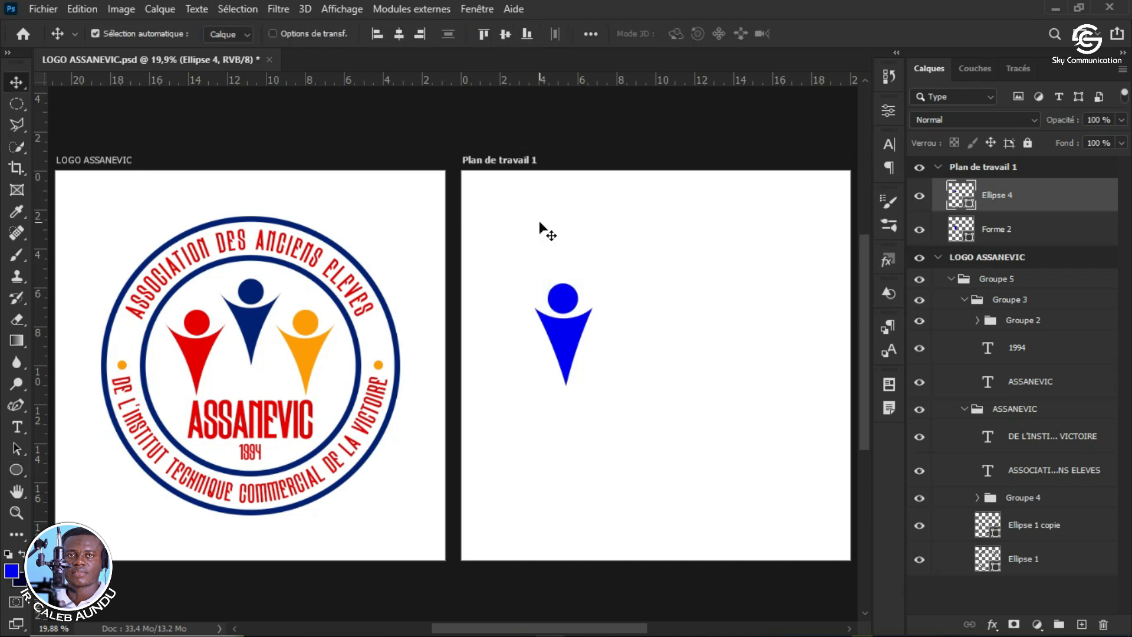
{"action": "right_click", "coordinate": [18, 82]}
{"action": "left_click", "coordinate": [99, 84]}
{"action": "left_click_drag", "start_coordinate": [601, 382], "coordinate": [560, 299]}
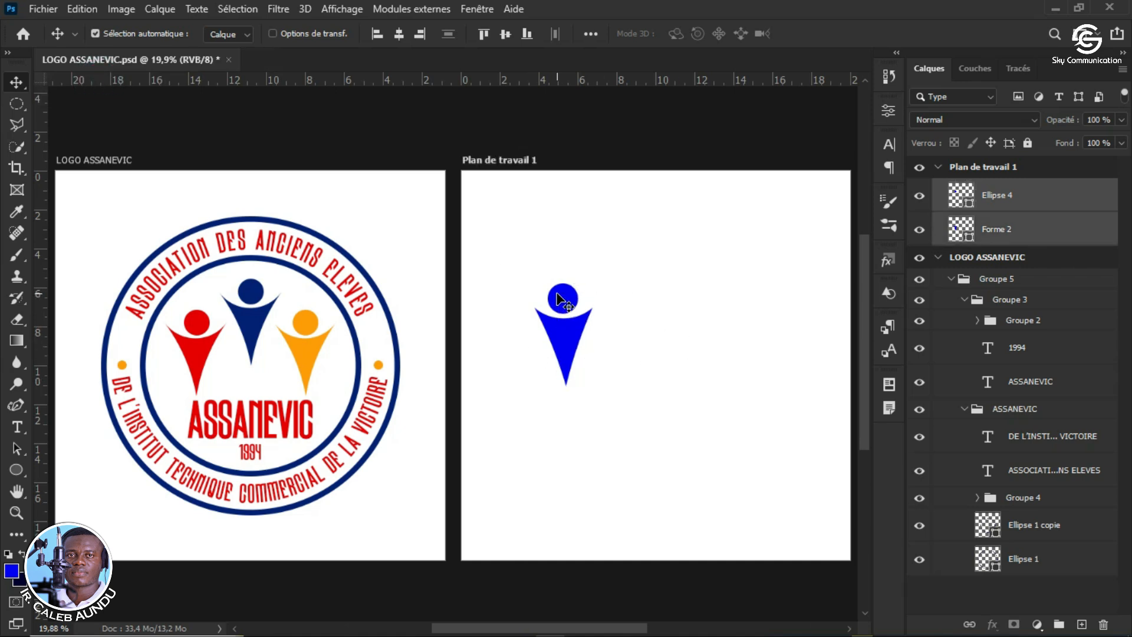
{"action": "left_click", "coordinate": [400, 35]}
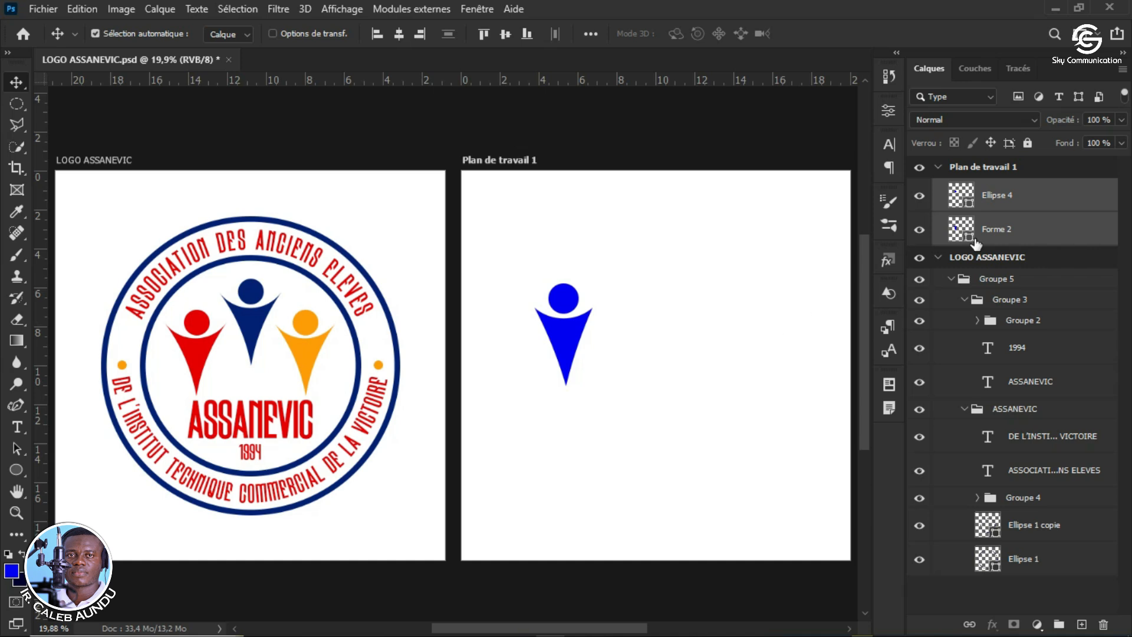
{"action": "right_click", "coordinate": [1016, 202]}
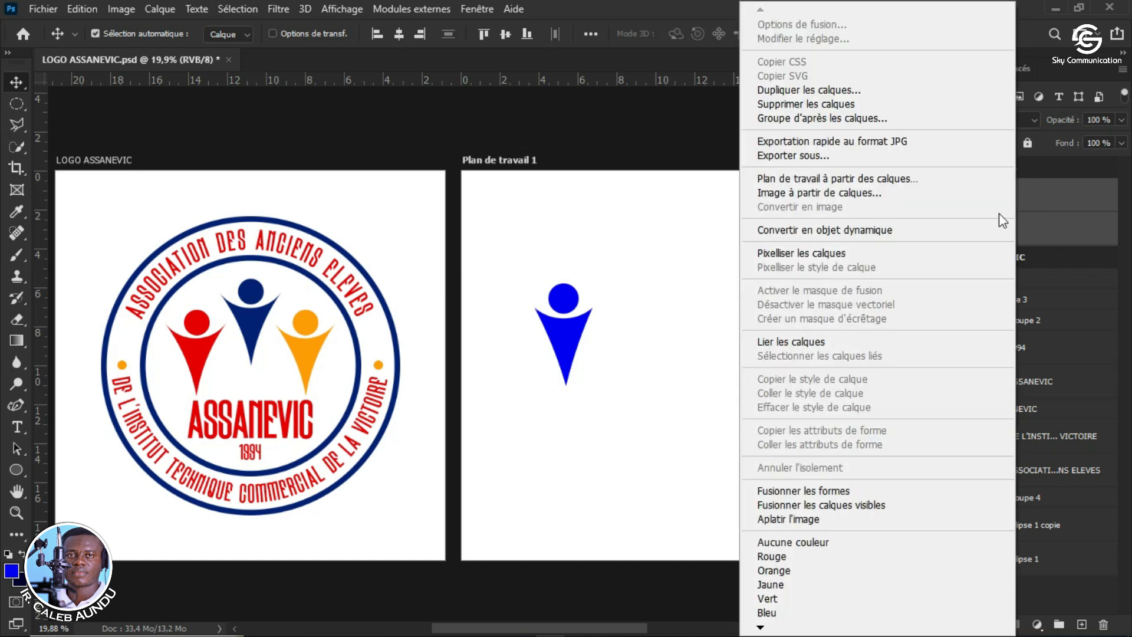
{"action": "left_click", "coordinate": [801, 491]}
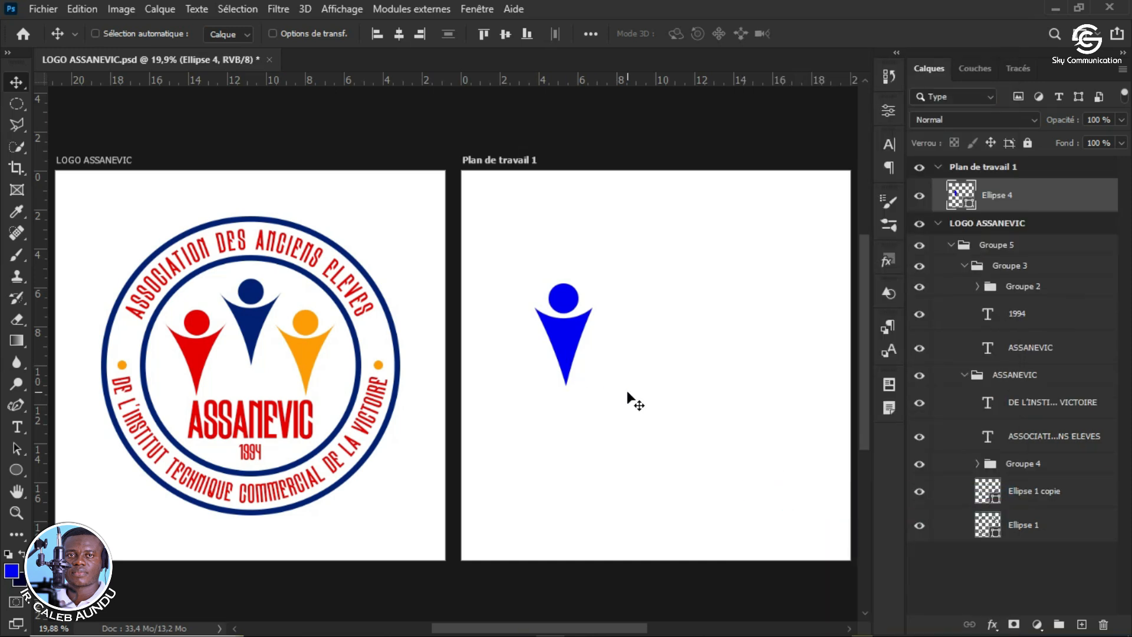
Step: Duplicate the figure twice, placing one copy level with it to the right and the other higher up between them
{"action": "key", "text": "ctrl+j"}
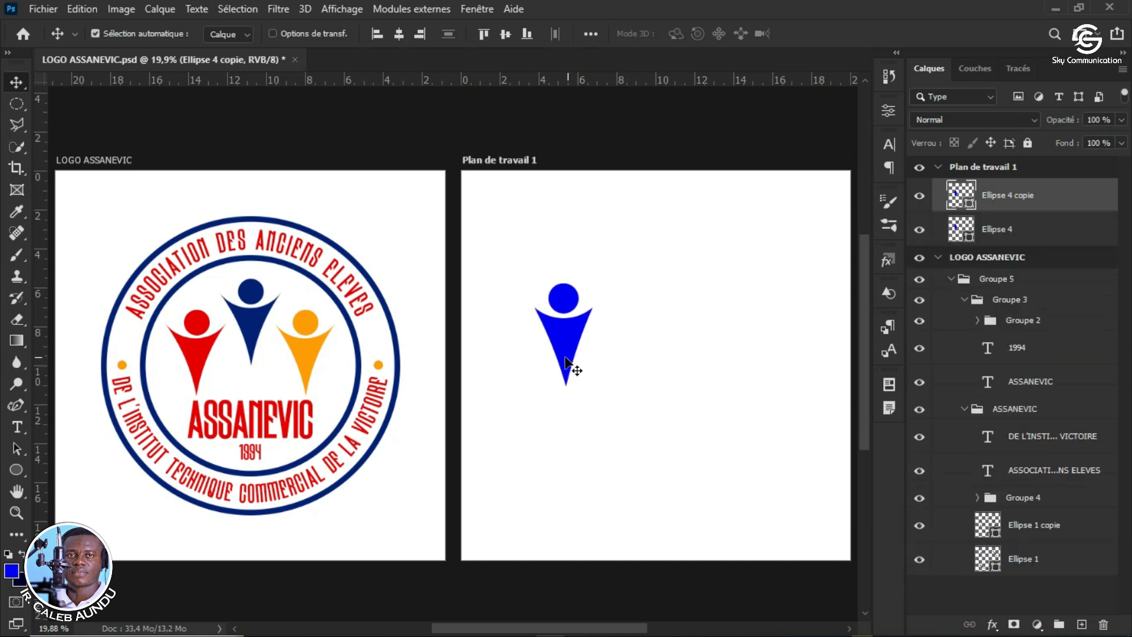
{"action": "left_click_drag", "start_coordinate": [561, 346], "coordinate": [692, 352]}
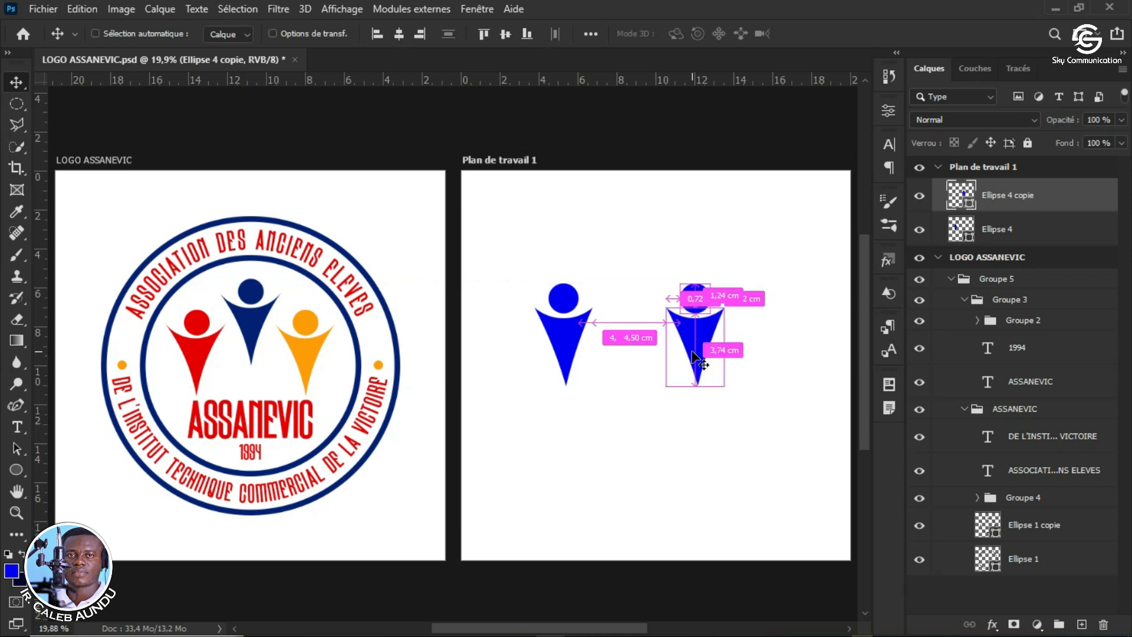
{"action": "key", "text": "ctrl+j"}
{"action": "left_click_drag", "start_coordinate": [692, 352], "coordinate": [628, 295]}
Step: Distribute the three figures evenly in the horizontal direction and select the upper middle figure
{"action": "left_click_drag", "start_coordinate": [748, 420], "coordinate": [571, 281]}
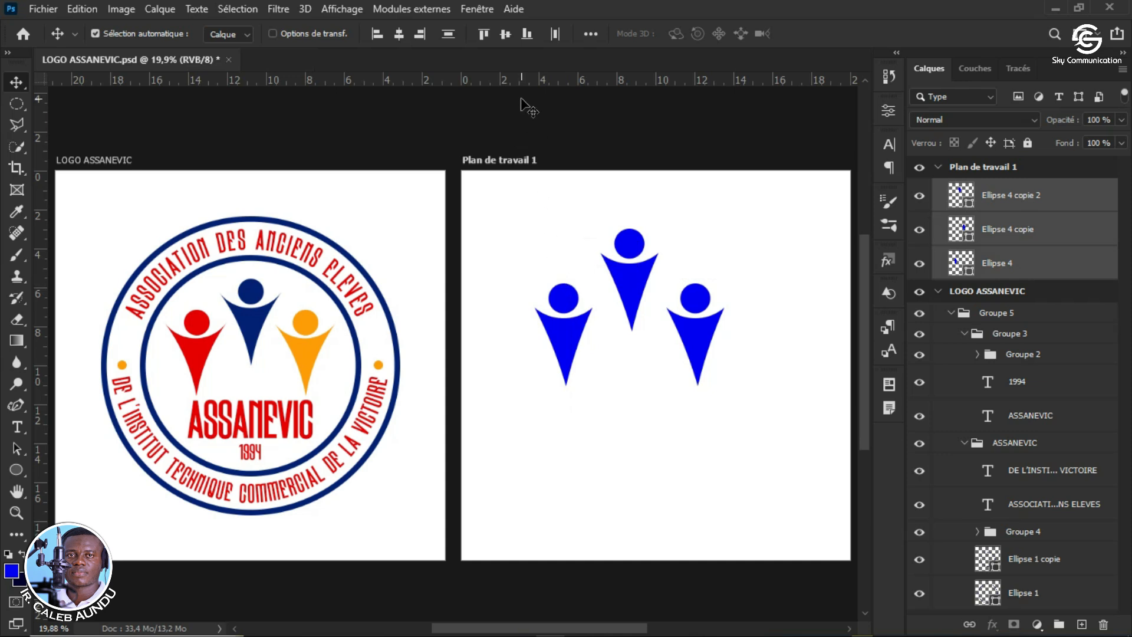
{"action": "left_click", "coordinate": [556, 34]}
{"action": "left_click", "coordinate": [630, 508]}
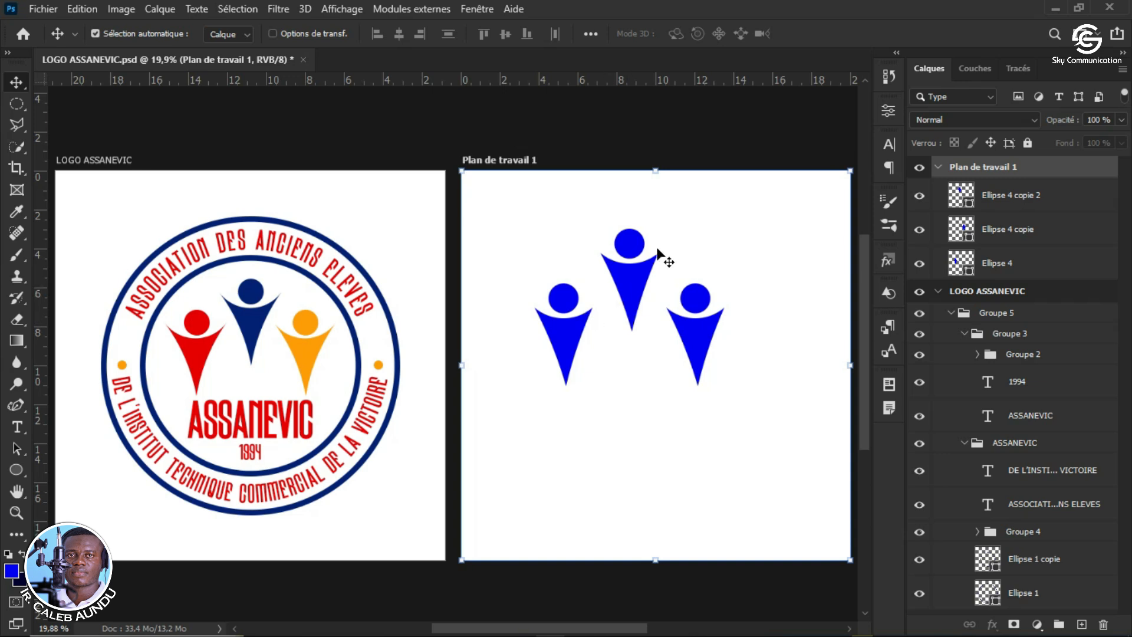
{"action": "left_click", "coordinate": [623, 282]}
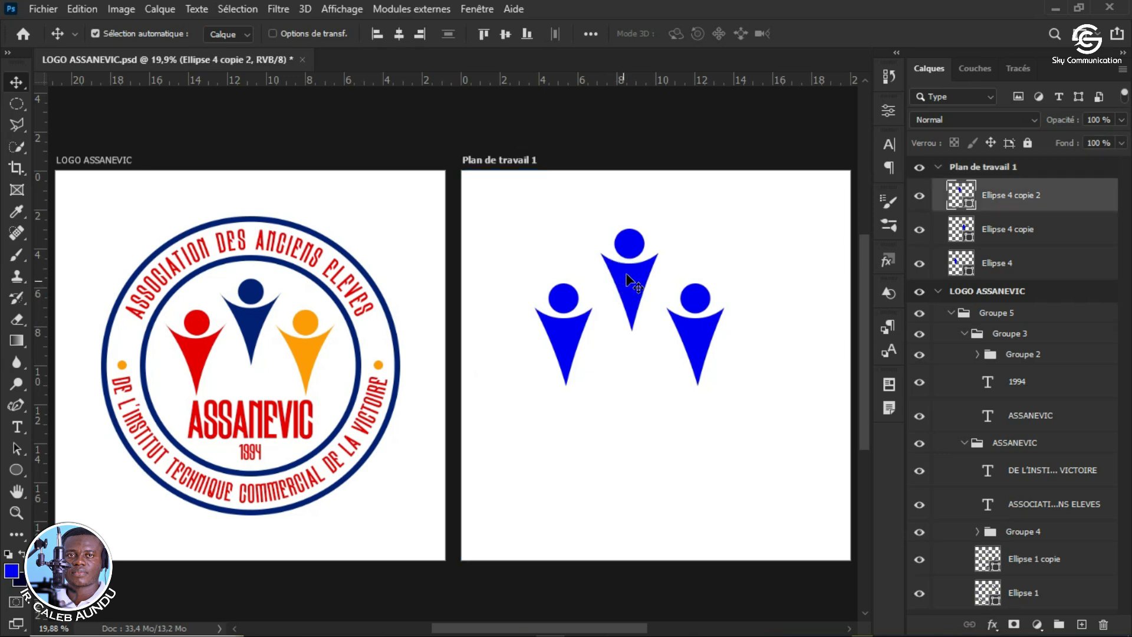
{"action": "left_click", "coordinate": [882, 112]}
{"action": "left_click", "coordinate": [841, 134]}
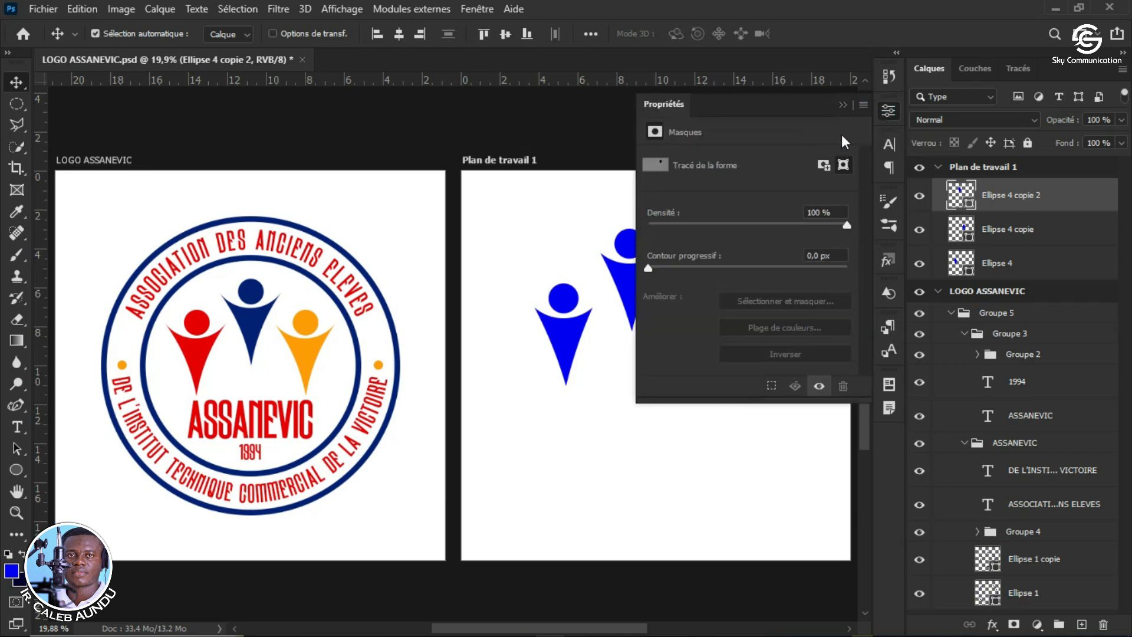
{"action": "left_click", "coordinate": [889, 111]}
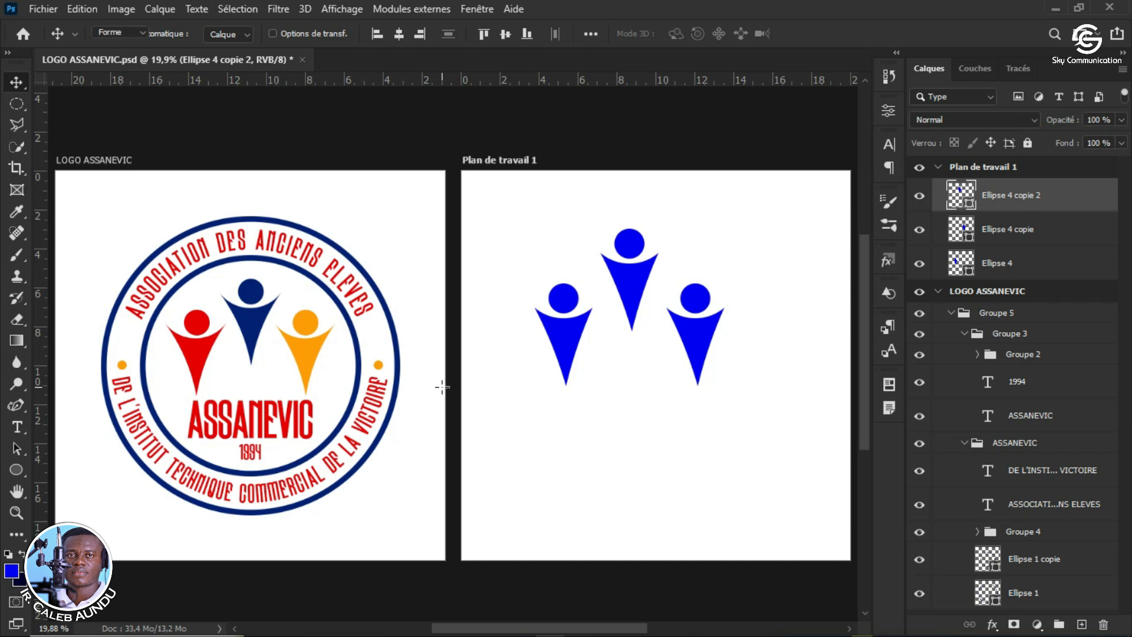
Step: Fill the upper middle figure with the dark blue 022178 sampled from the logo's middle figure
{"action": "key", "text": "u"}
{"action": "left_click", "coordinate": [198, 34]}
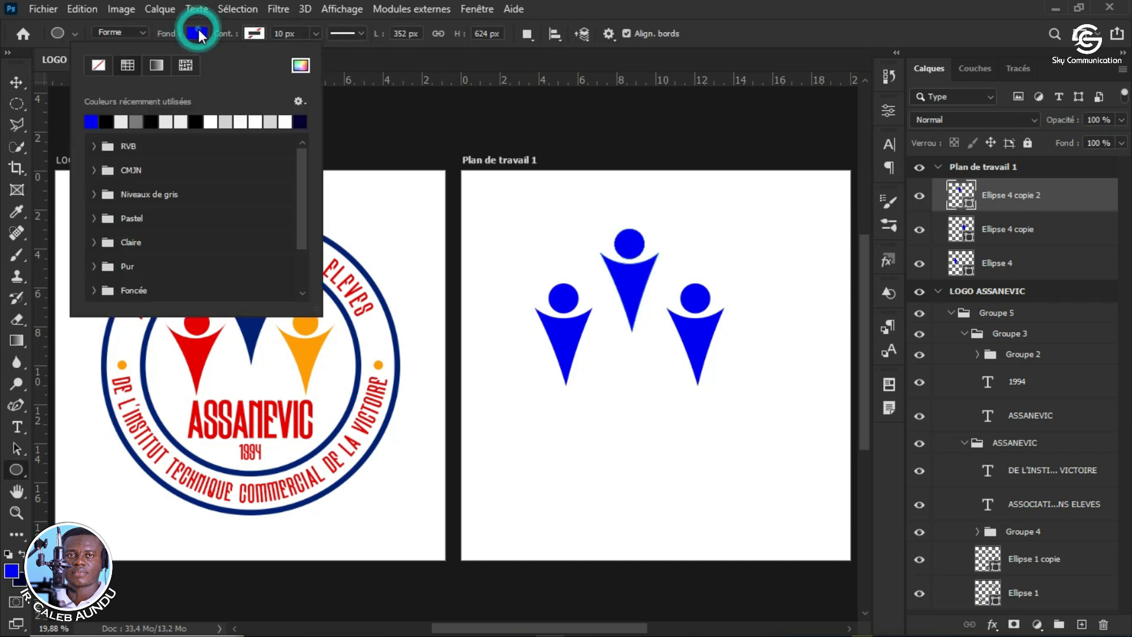
{"action": "left_click", "coordinate": [300, 65]}
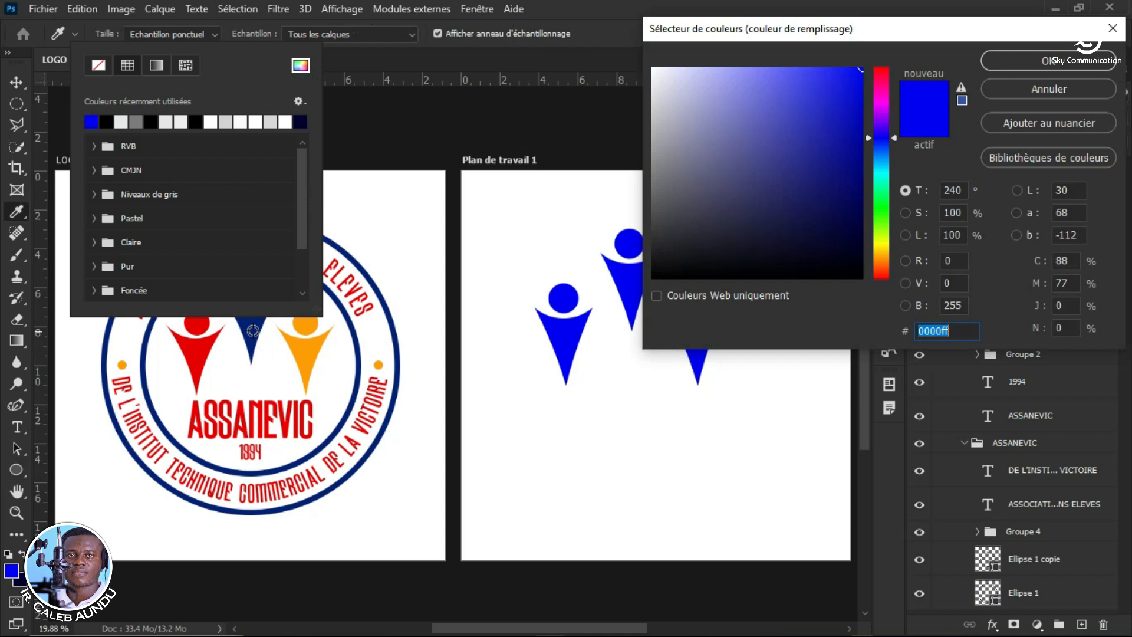
{"action": "left_click", "coordinate": [252, 331]}
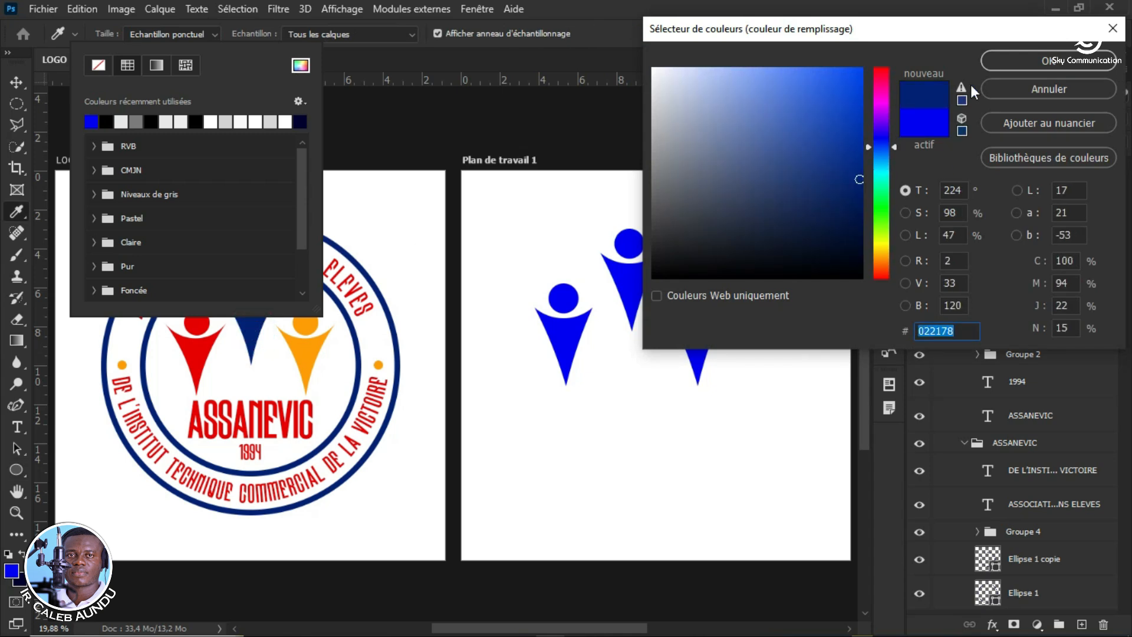
{"action": "left_click", "coordinate": [996, 61]}
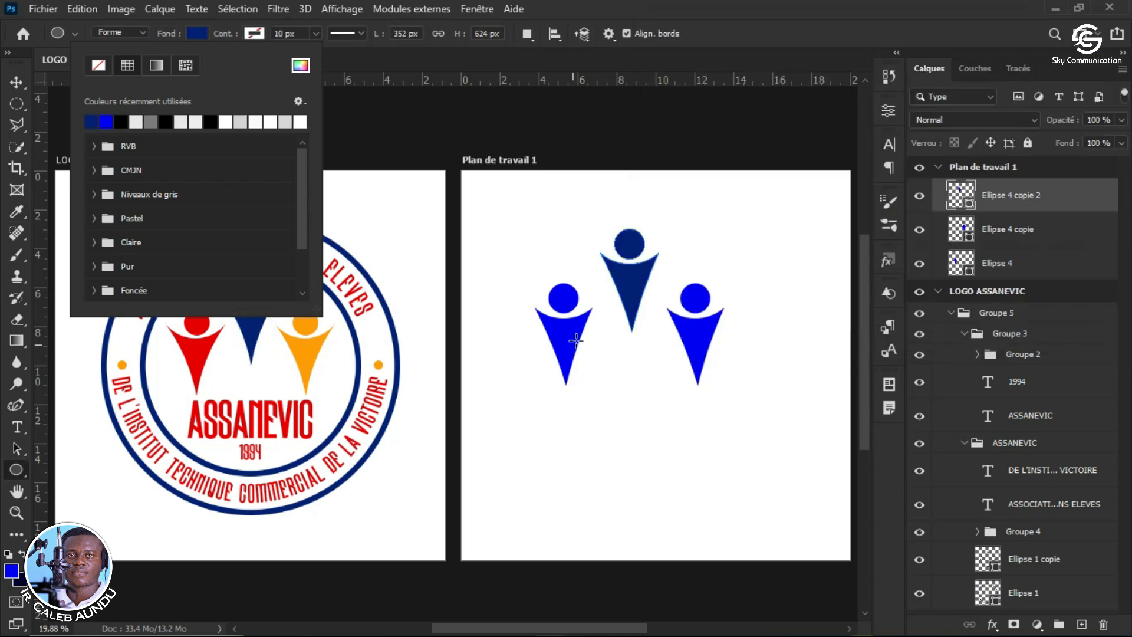
{"action": "key", "text": "Escape"}
Step: Fill the left figure on the new artboard with the red sampled from the logo's left figure
{"action": "key", "text": "v"}
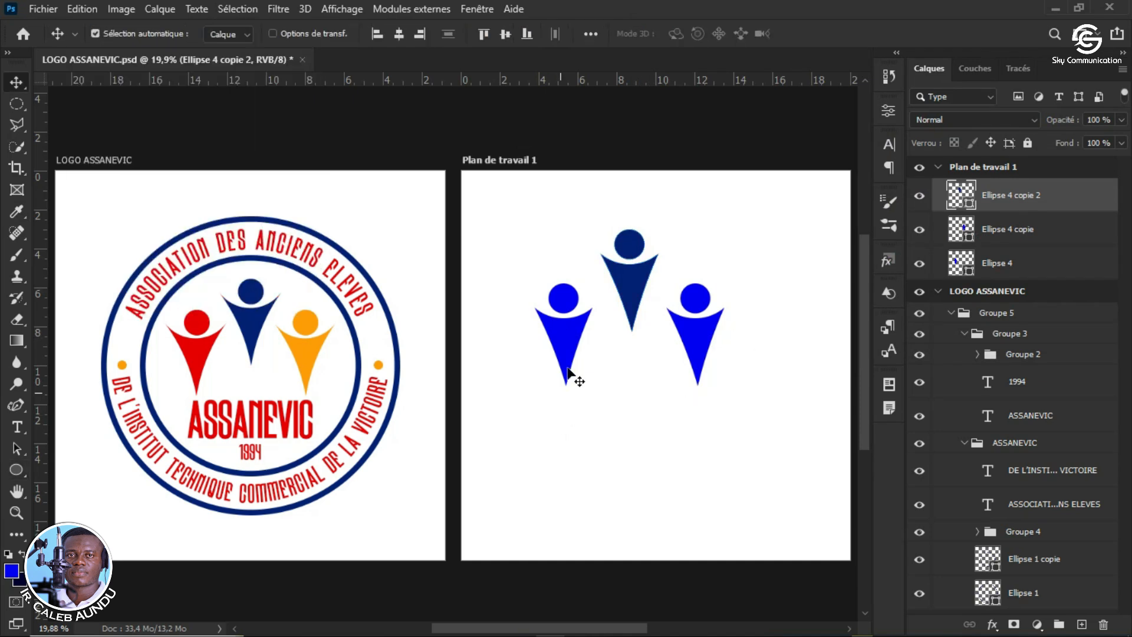
{"action": "left_click", "coordinate": [570, 347]}
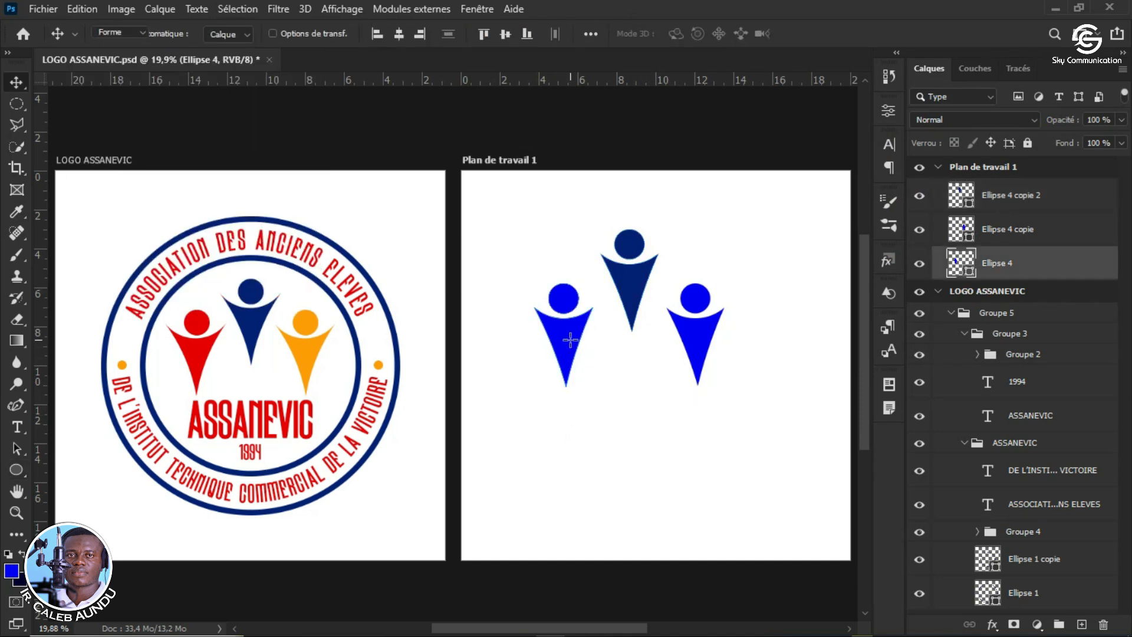
{"action": "key", "text": "u"}
{"action": "left_click", "coordinate": [197, 33]}
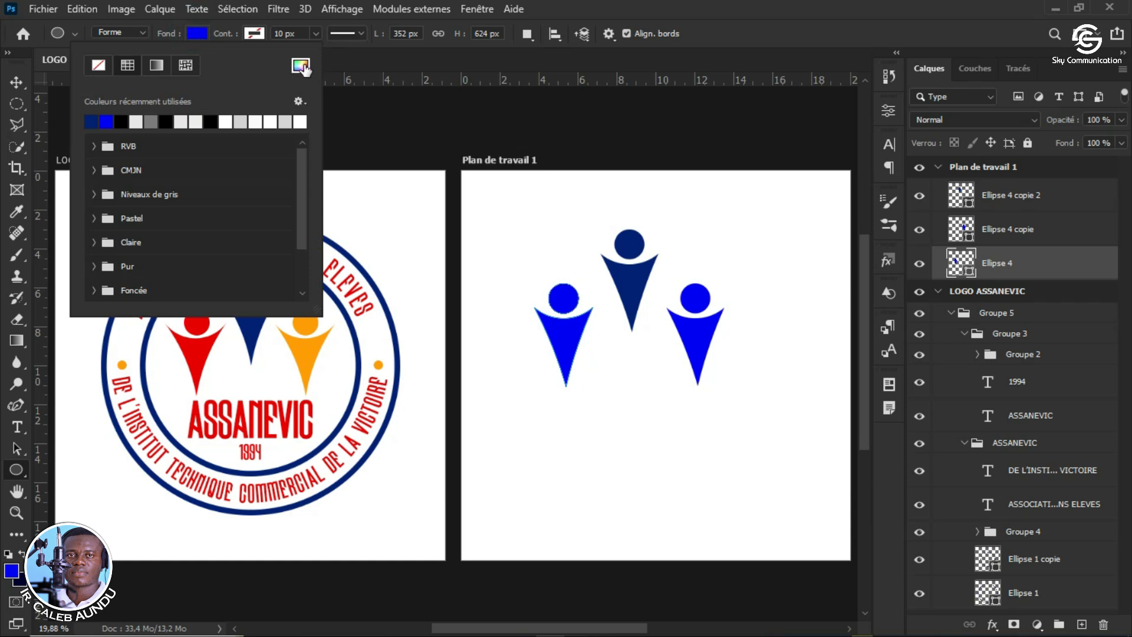
{"action": "left_click", "coordinate": [301, 65]}
{"action": "left_click", "coordinate": [193, 350]}
{"action": "key", "text": "Return"}
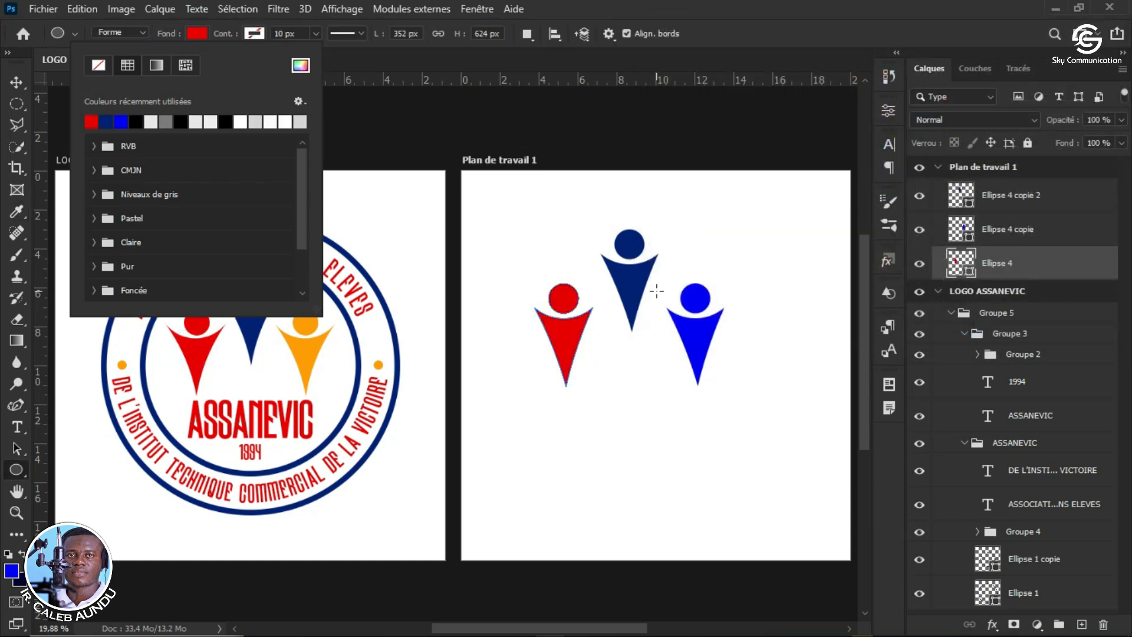
{"action": "key", "text": "Escape"}
Step: Fill the right figure on the new artboard with the orange ff9c00 sampled from the logo's right figure
{"action": "key", "text": "v"}
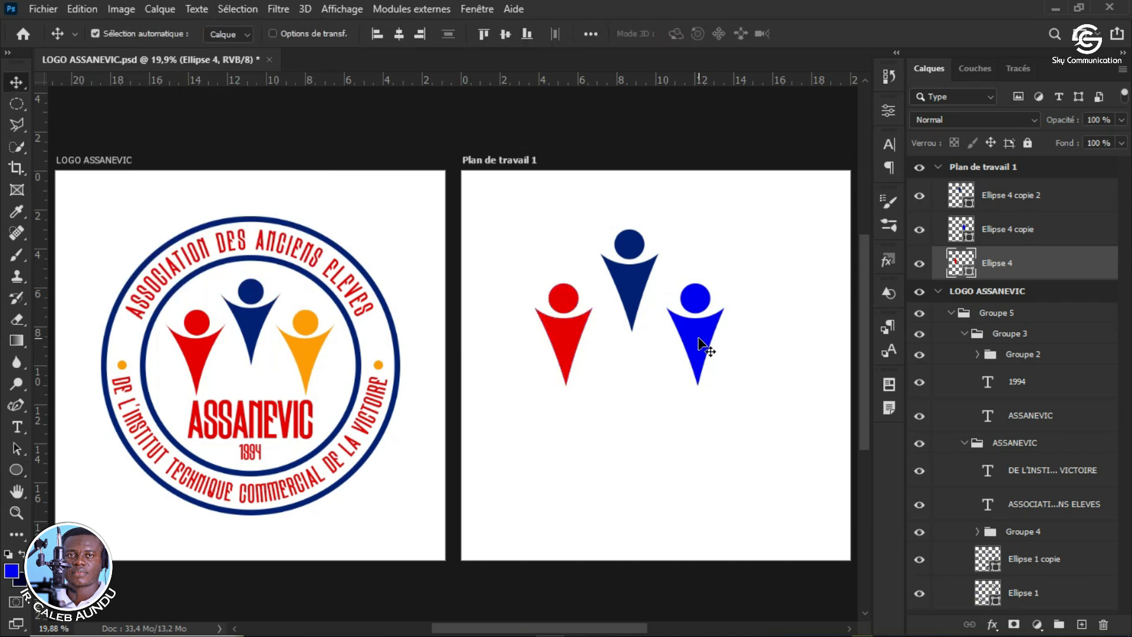
{"action": "key", "text": "u"}
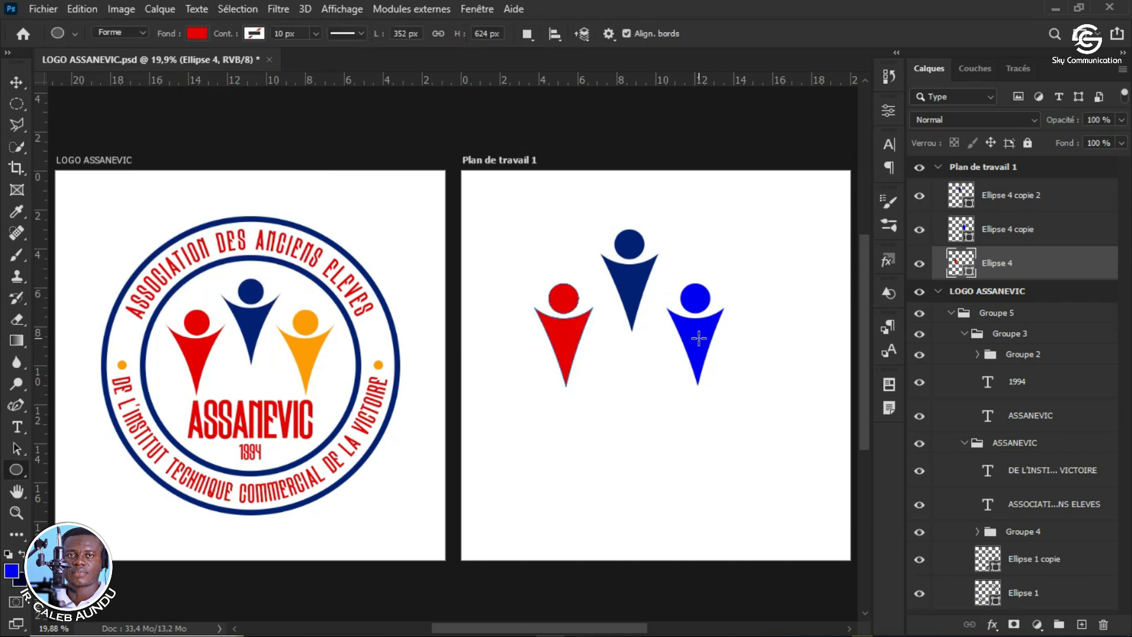
{"action": "key", "text": "v"}
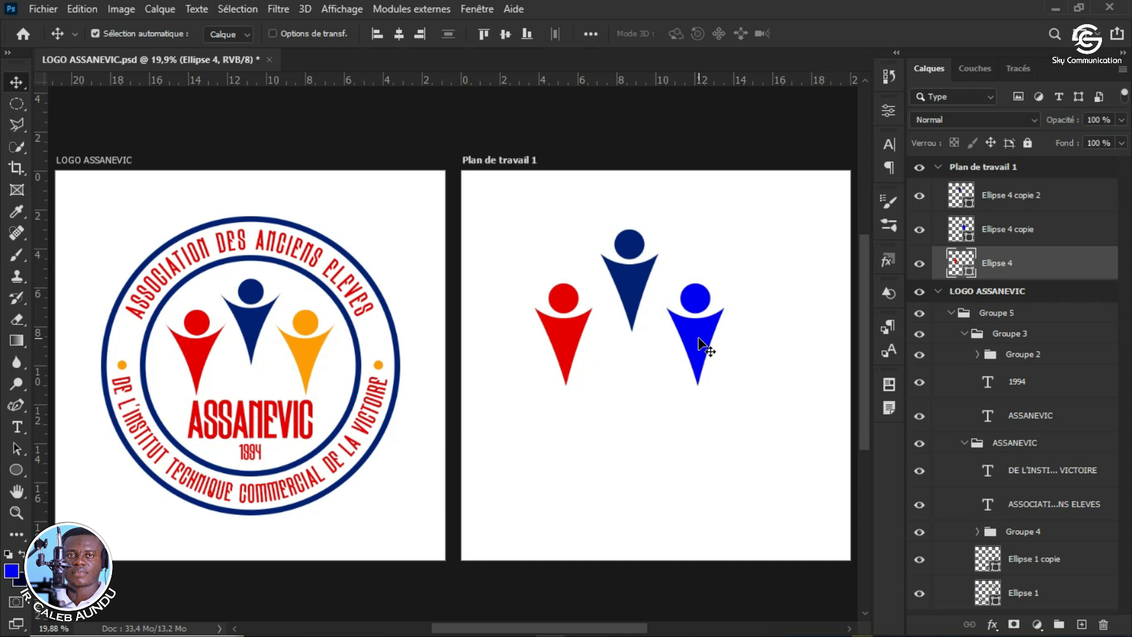
{"action": "left_click_drag", "start_coordinate": [722, 356], "coordinate": [705, 331]}
{"action": "key", "text": "u"}
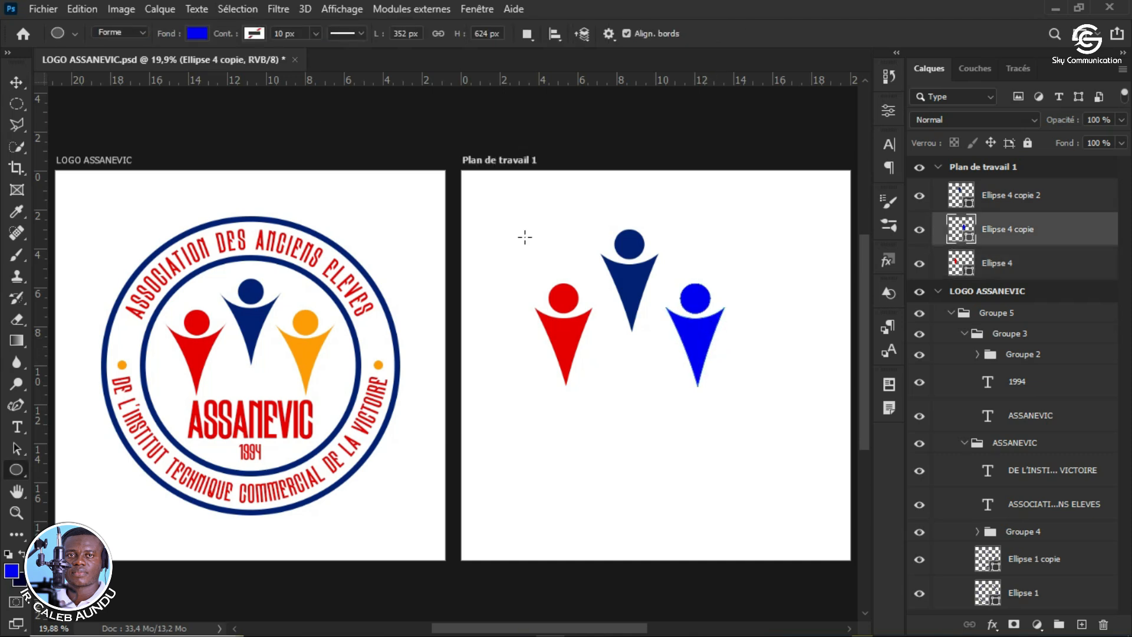
{"action": "left_click", "coordinate": [196, 33]}
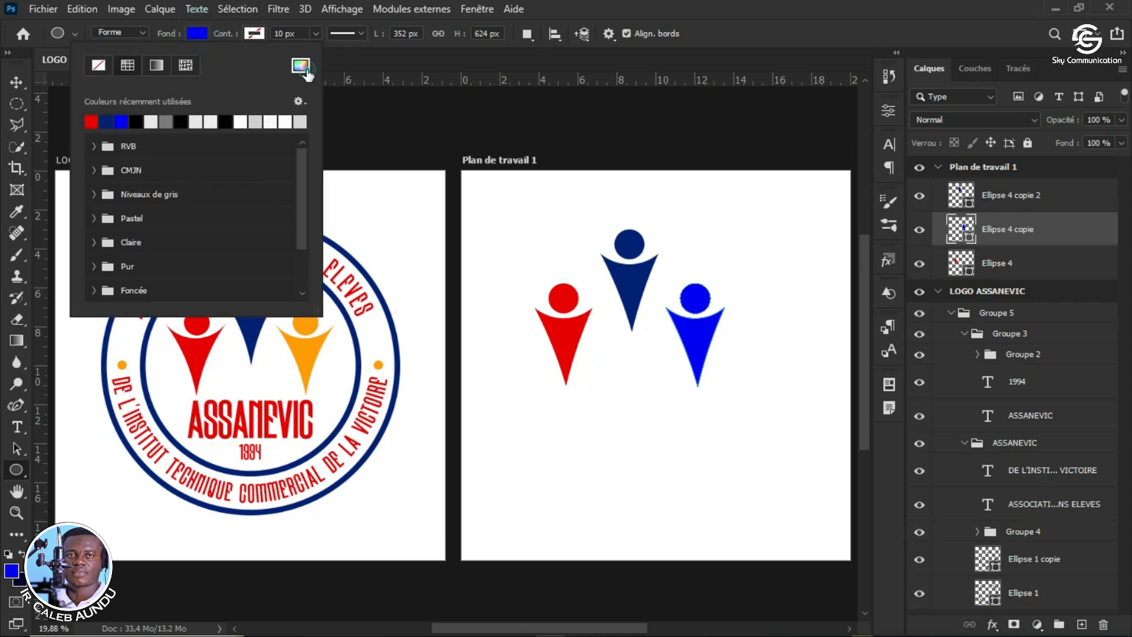
{"action": "left_click", "coordinate": [301, 66]}
{"action": "left_click", "coordinate": [304, 356]}
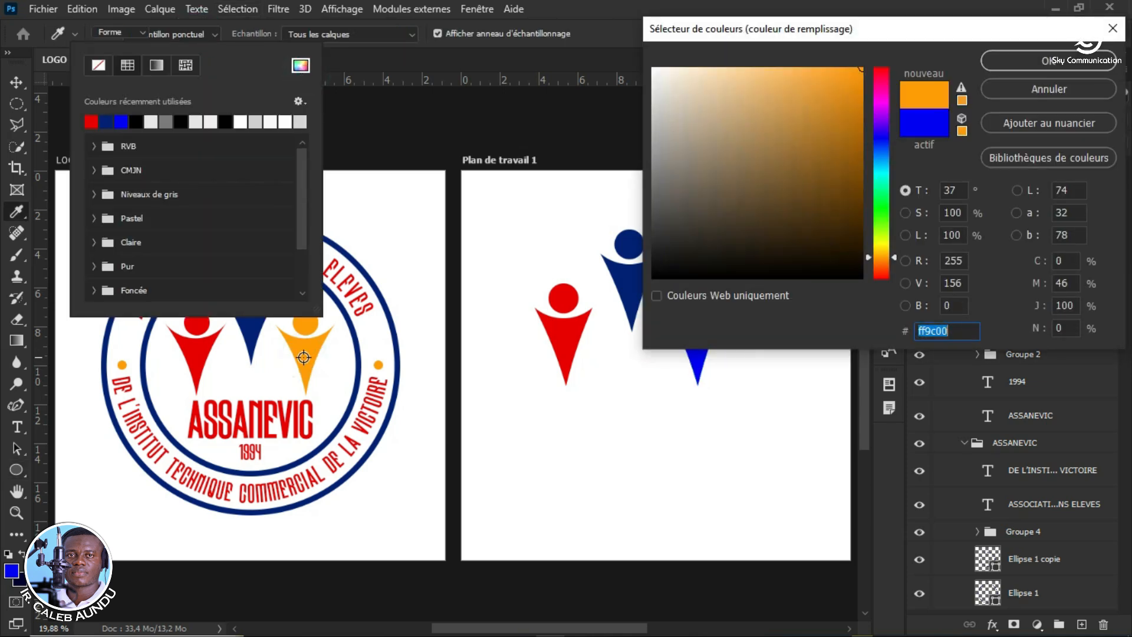
{"action": "key", "text": "Return"}
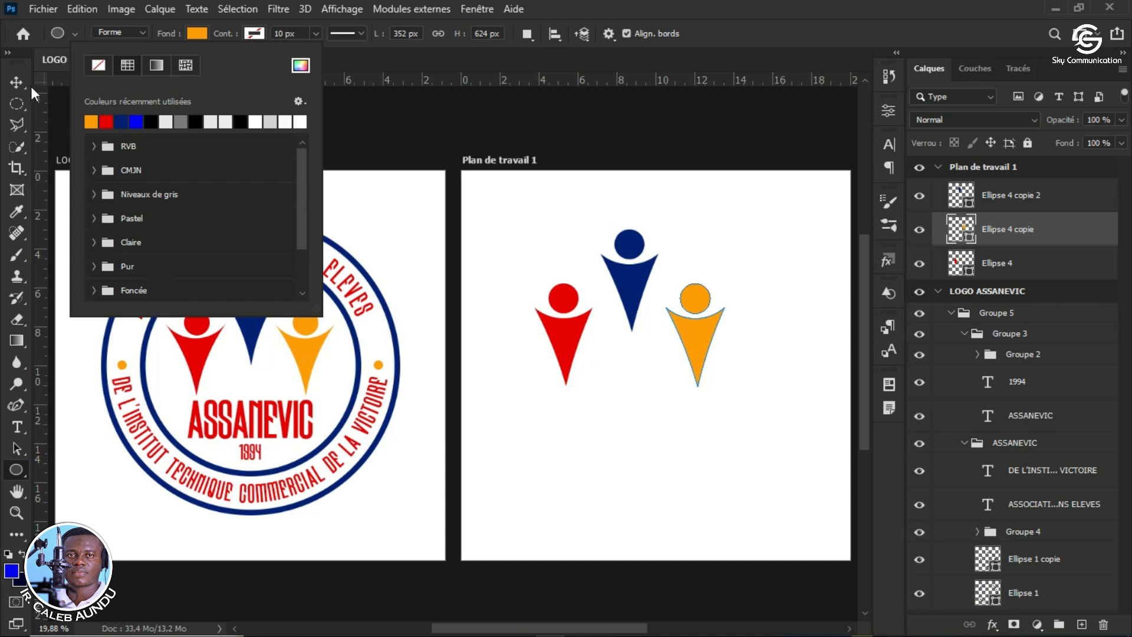
Step: Group the three figures and centre the group horizontally on the new artboard
{"action": "left_click", "coordinate": [17, 82]}
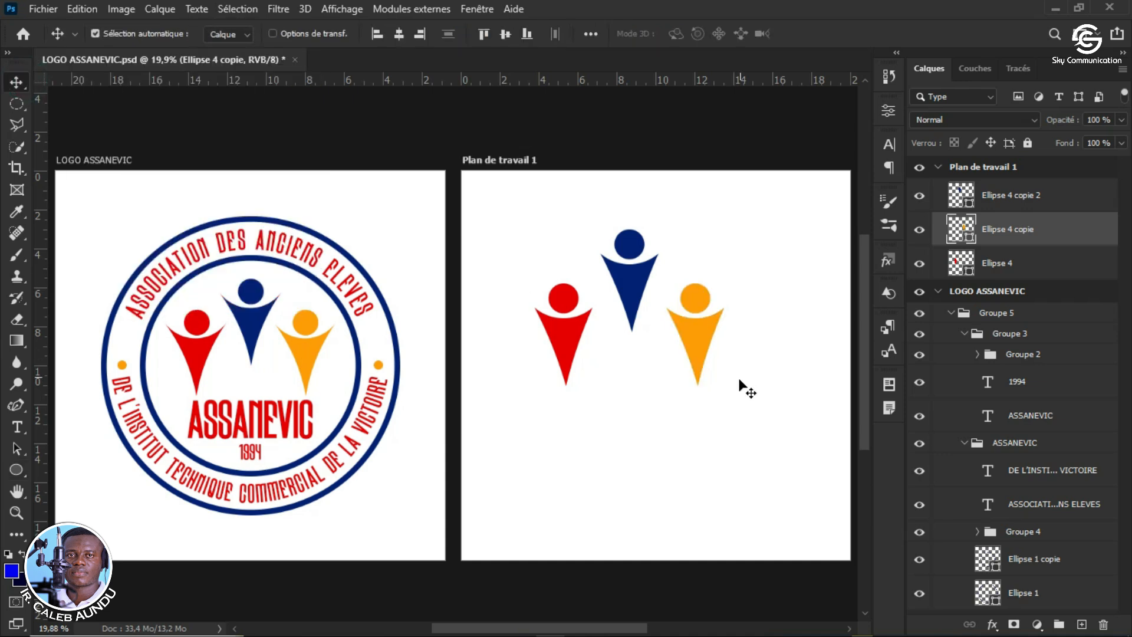
{"action": "left_click_drag", "start_coordinate": [740, 384], "coordinate": [563, 270]}
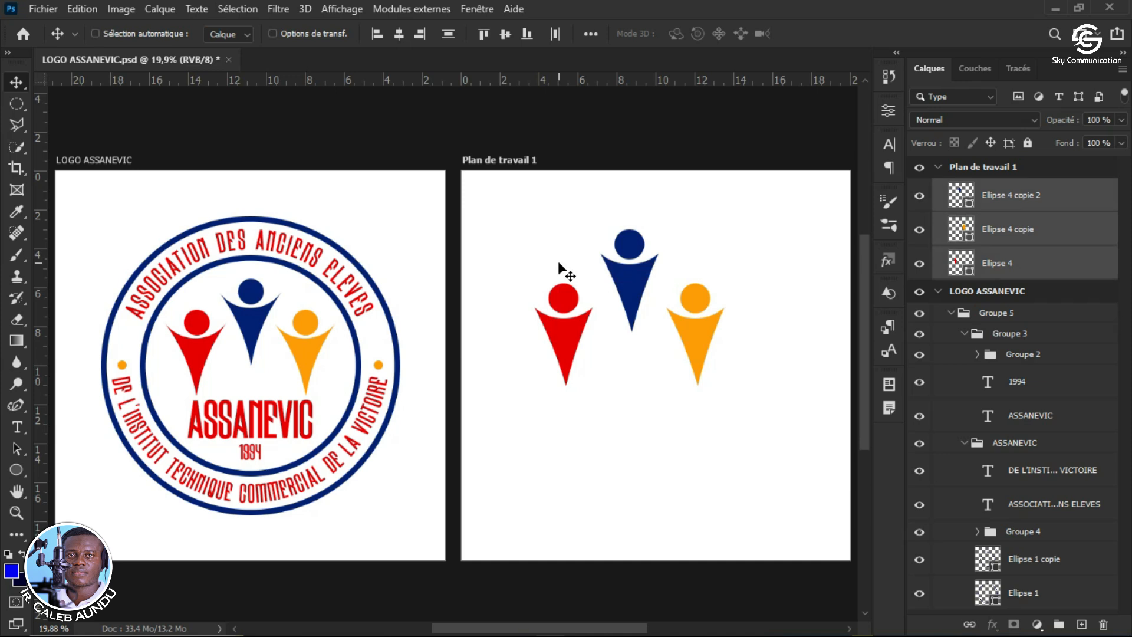
{"action": "key", "text": "ctrl+g"}
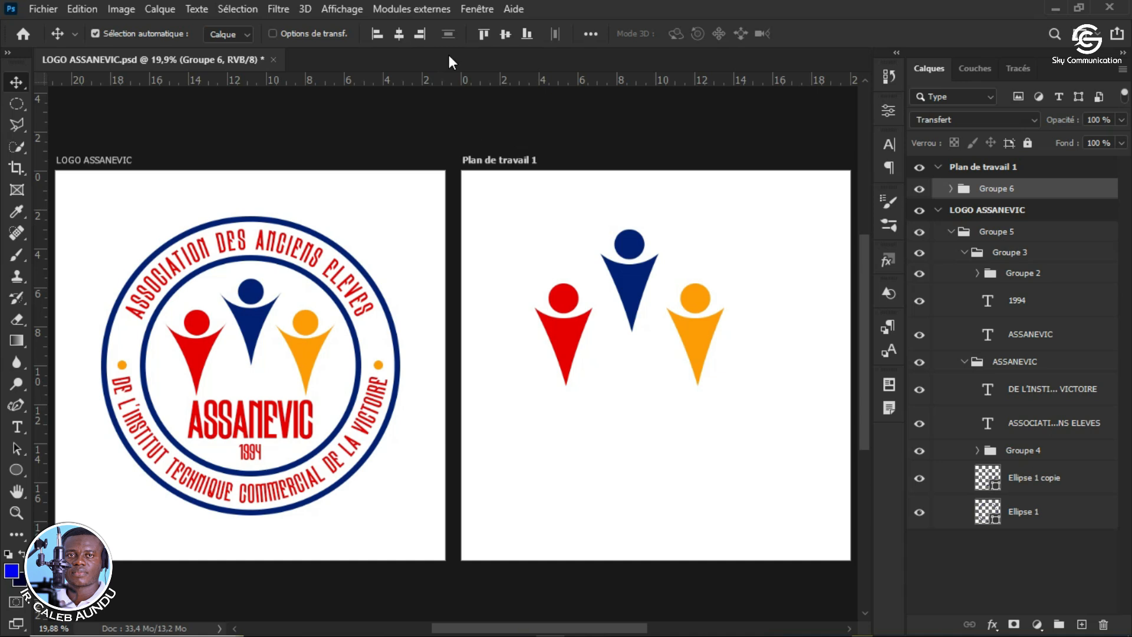
{"action": "left_click", "coordinate": [401, 35]}
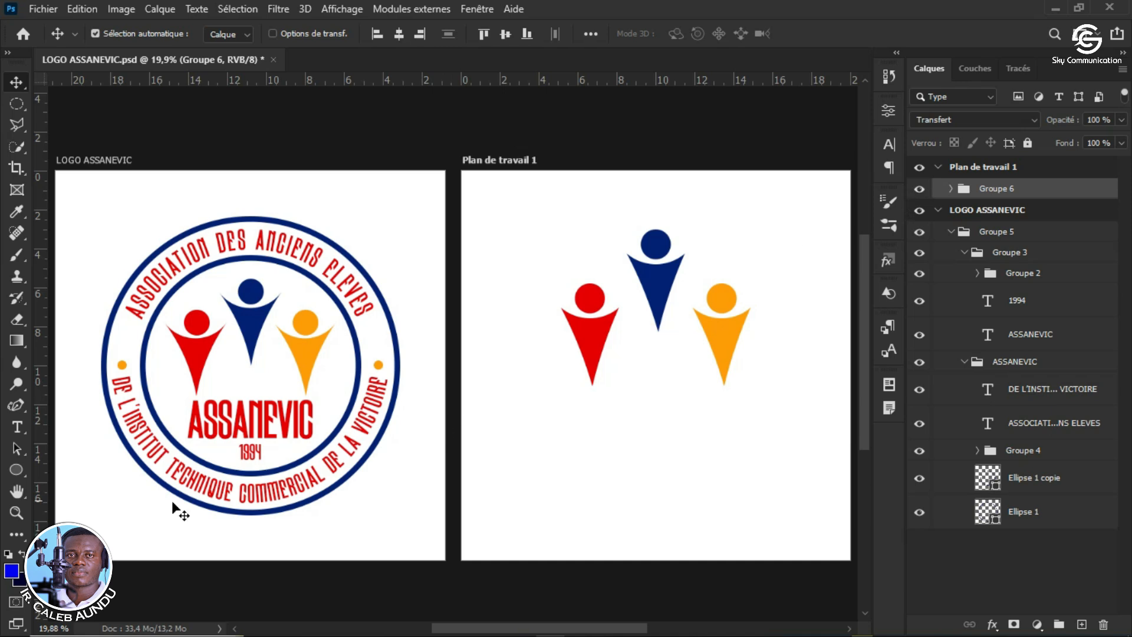
Step: Add a horizontal placeholder text below the figures at 48 pt, in the red sampled from the left figure
{"action": "left_click", "coordinate": [258, 428]}
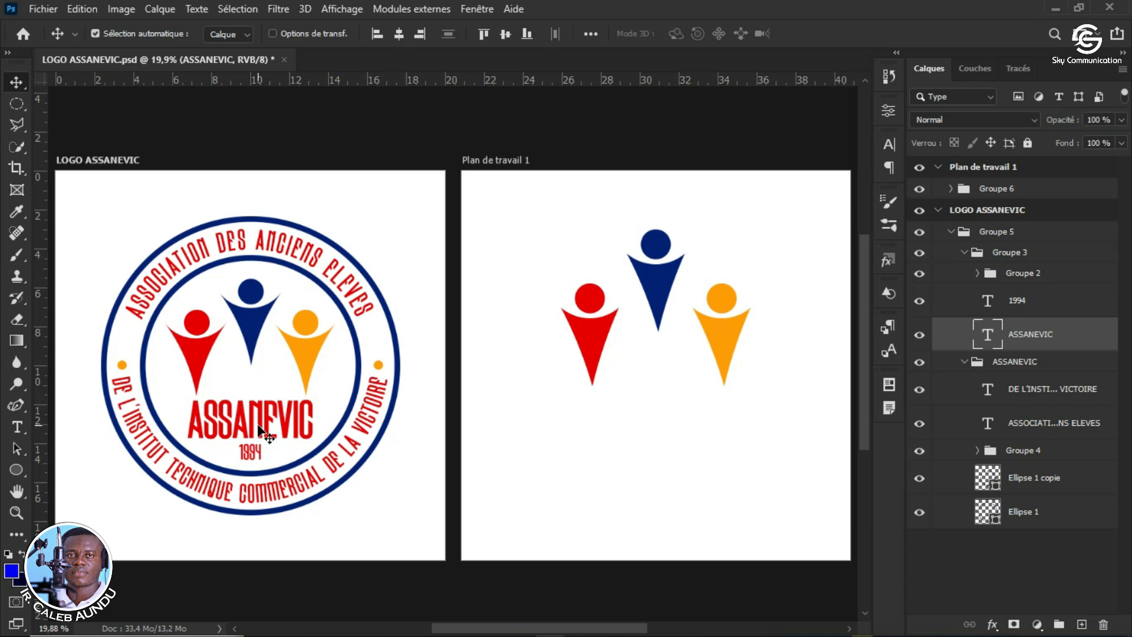
{"action": "left_click", "coordinate": [656, 296]}
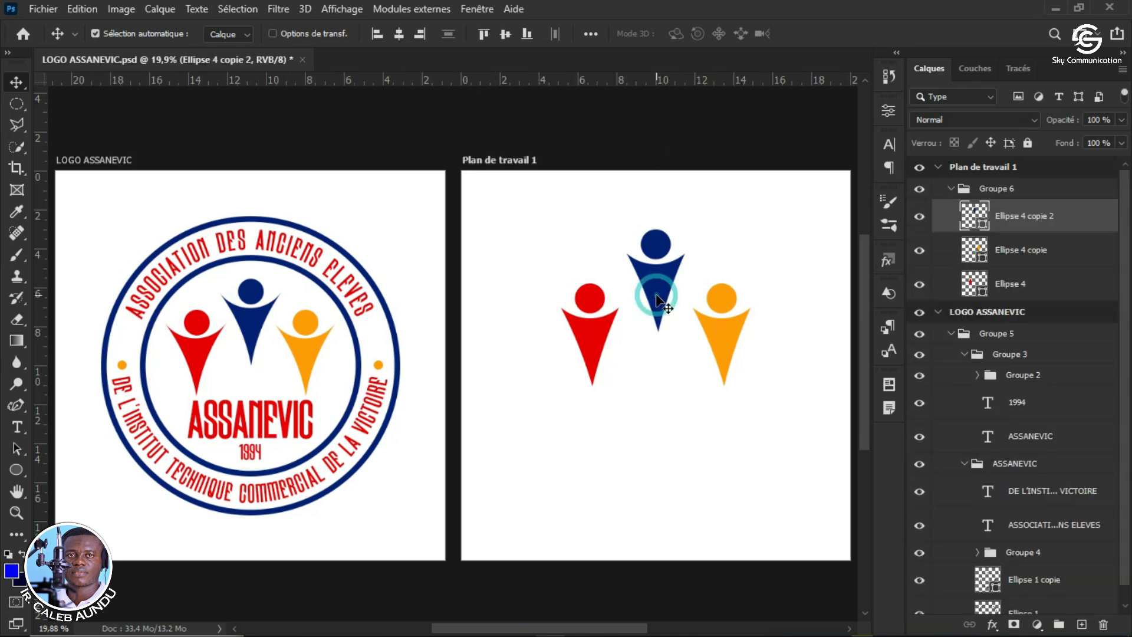
{"action": "left_click", "coordinate": [1040, 188]}
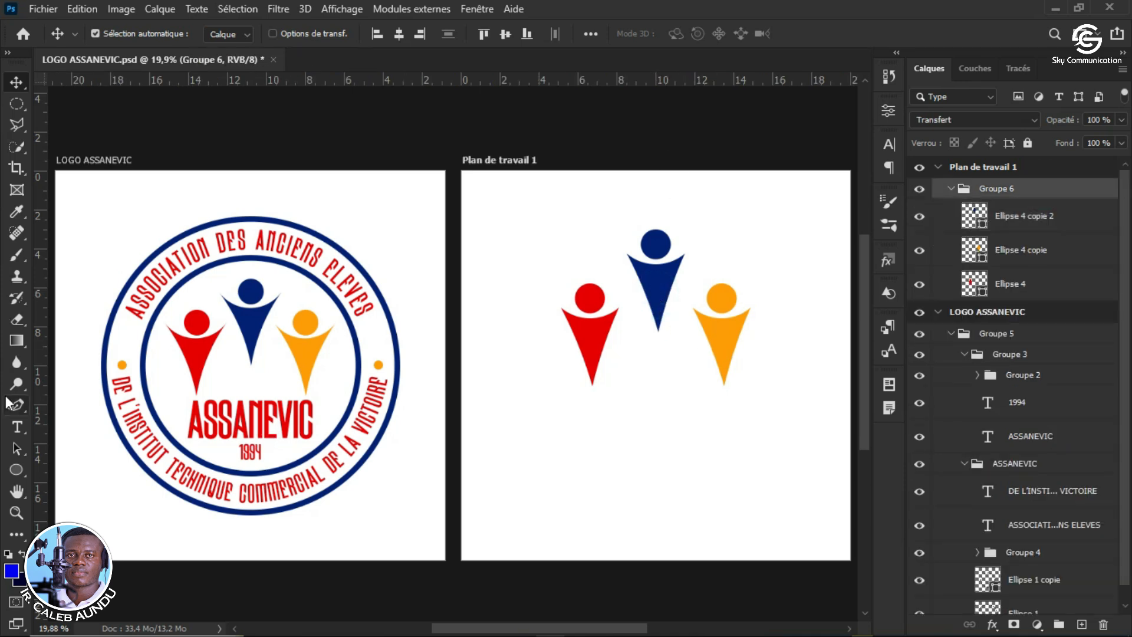
{"action": "left_click", "coordinate": [16, 427]}
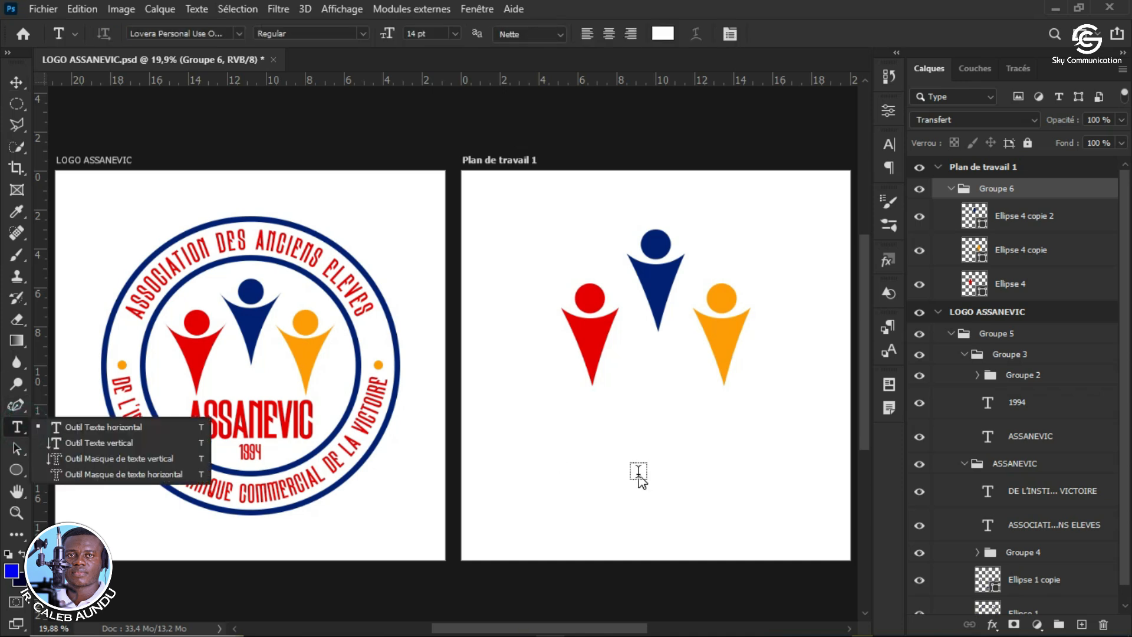
{"action": "left_click", "coordinate": [661, 402]}
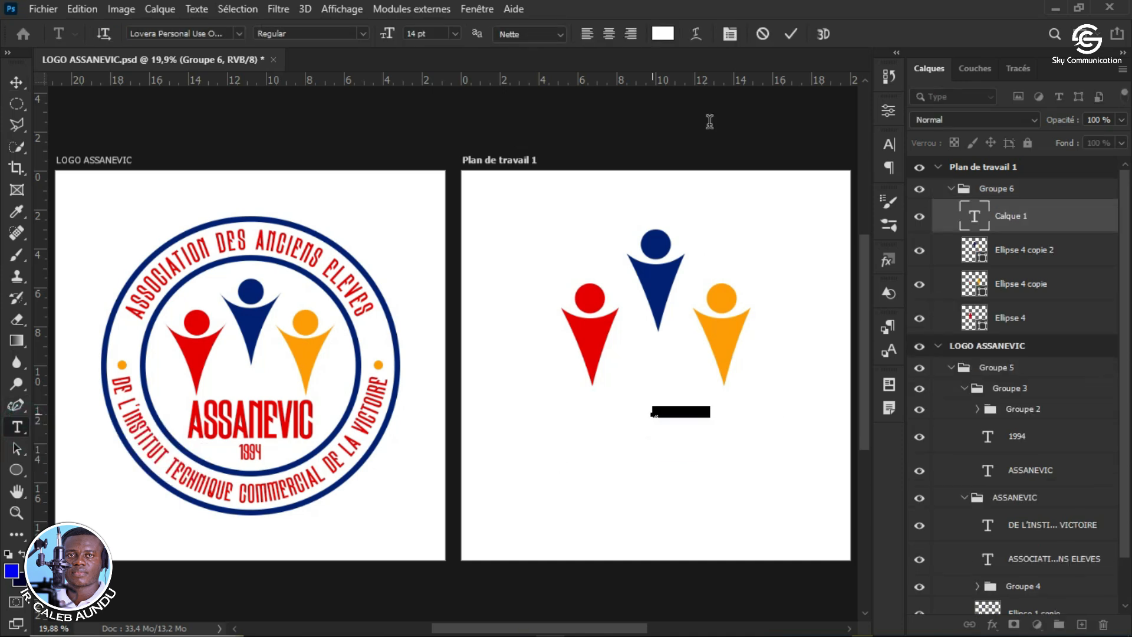
{"action": "left_click", "coordinate": [663, 34]}
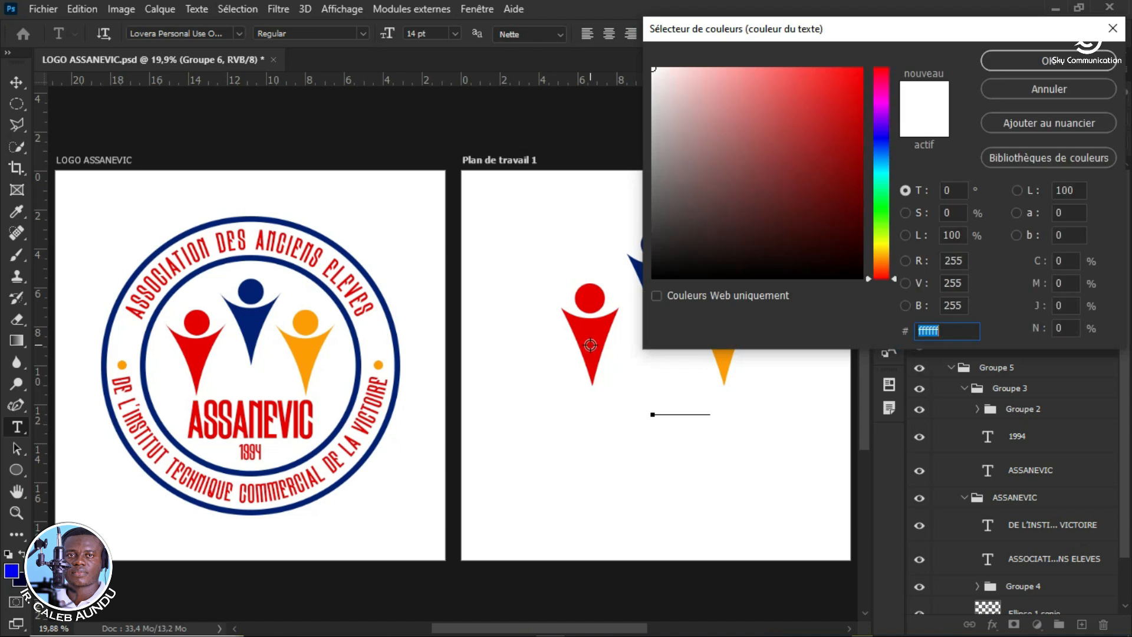
{"action": "left_click", "coordinate": [590, 345]}
{"action": "left_click", "coordinate": [1012, 61]}
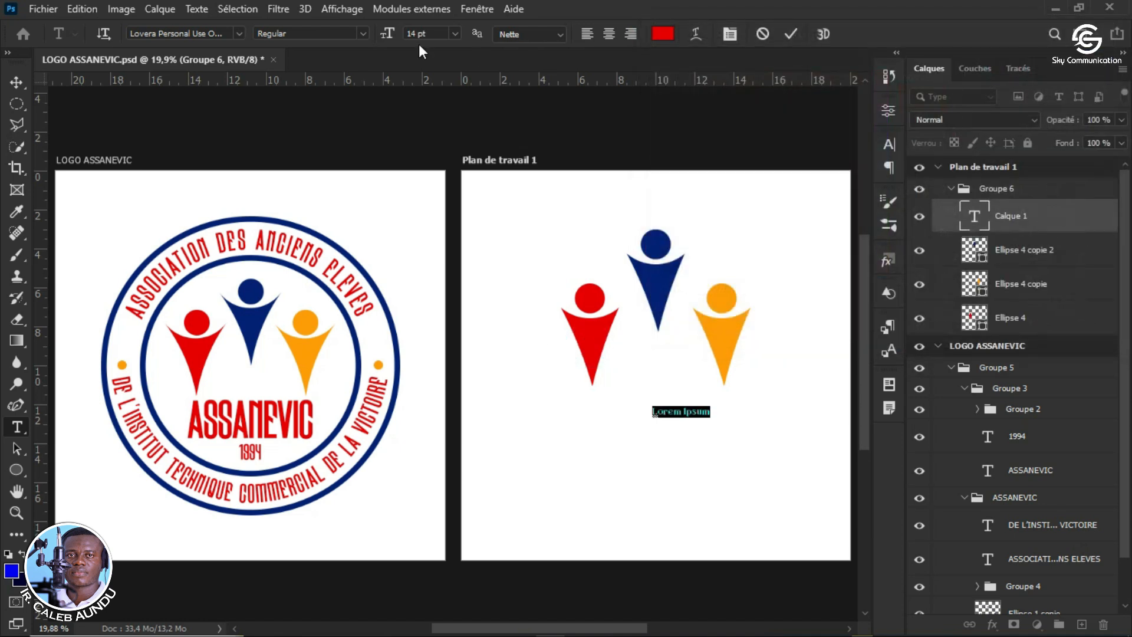
{"action": "left_click", "coordinate": [455, 34]}
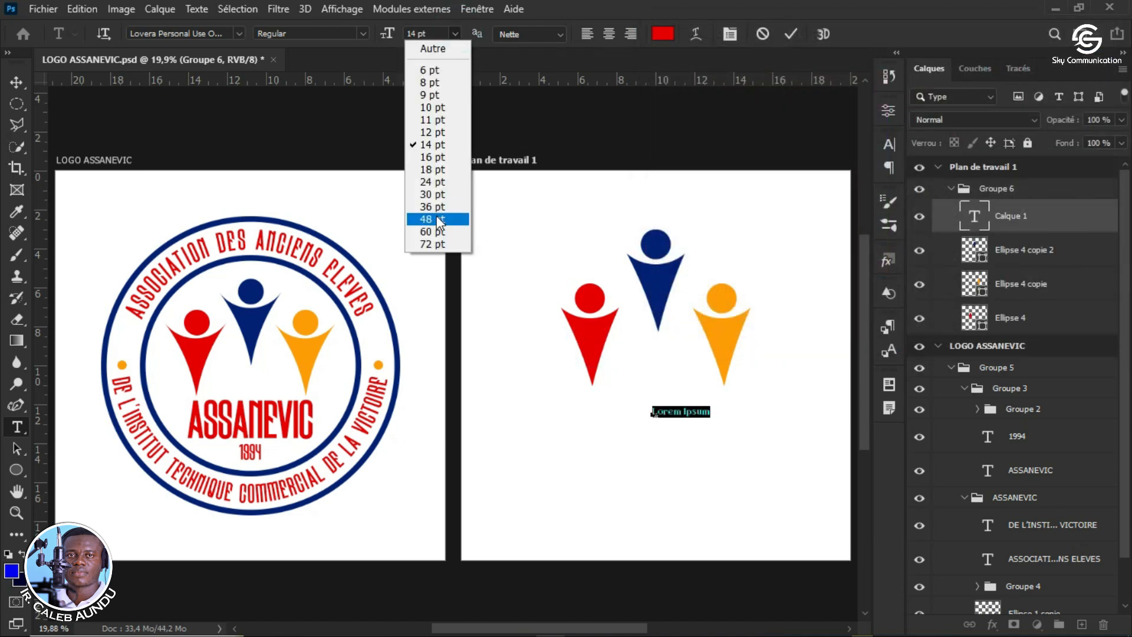
{"action": "left_click", "coordinate": [439, 222]}
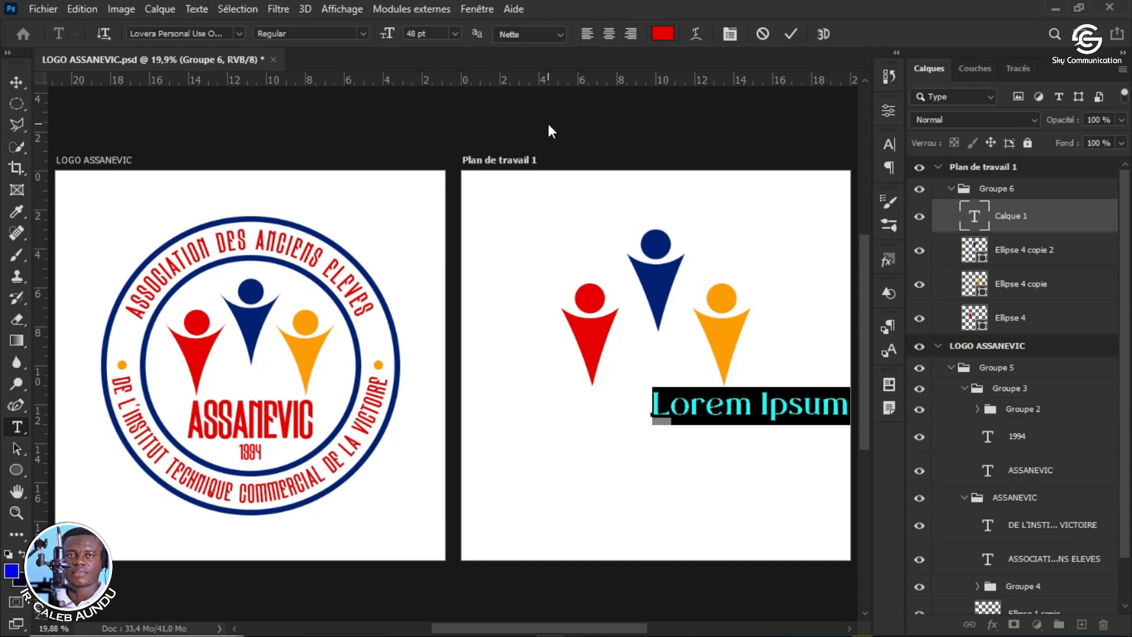
Step: Copy the font name from the large ASSANEVIC text in the original logo
{"action": "left_click", "coordinate": [890, 143]}
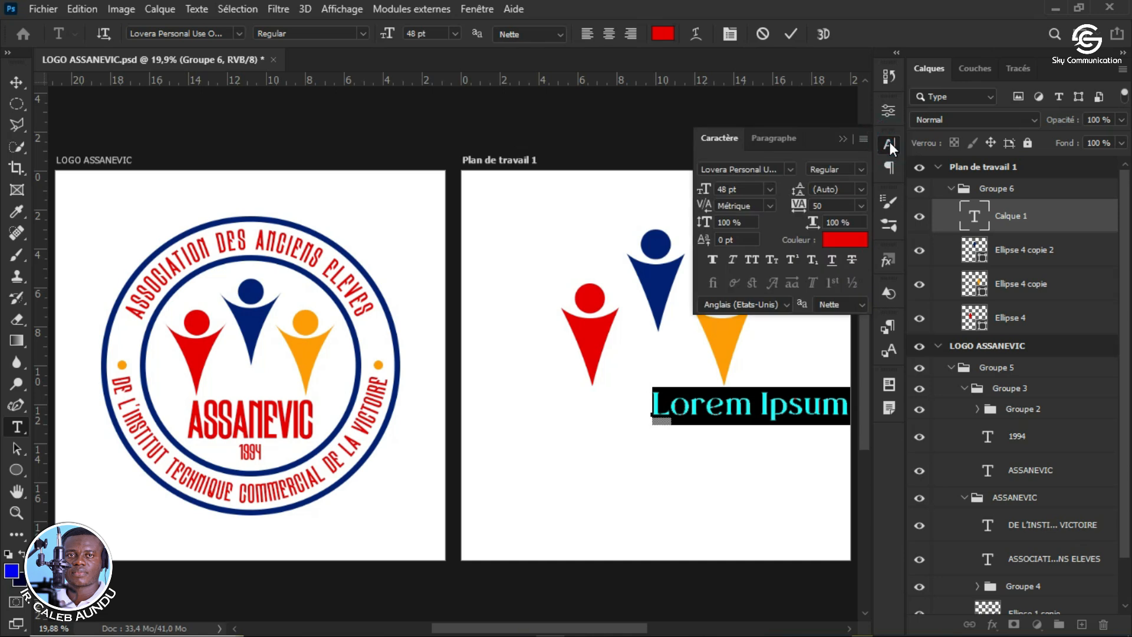
{"action": "left_click", "coordinate": [791, 170]}
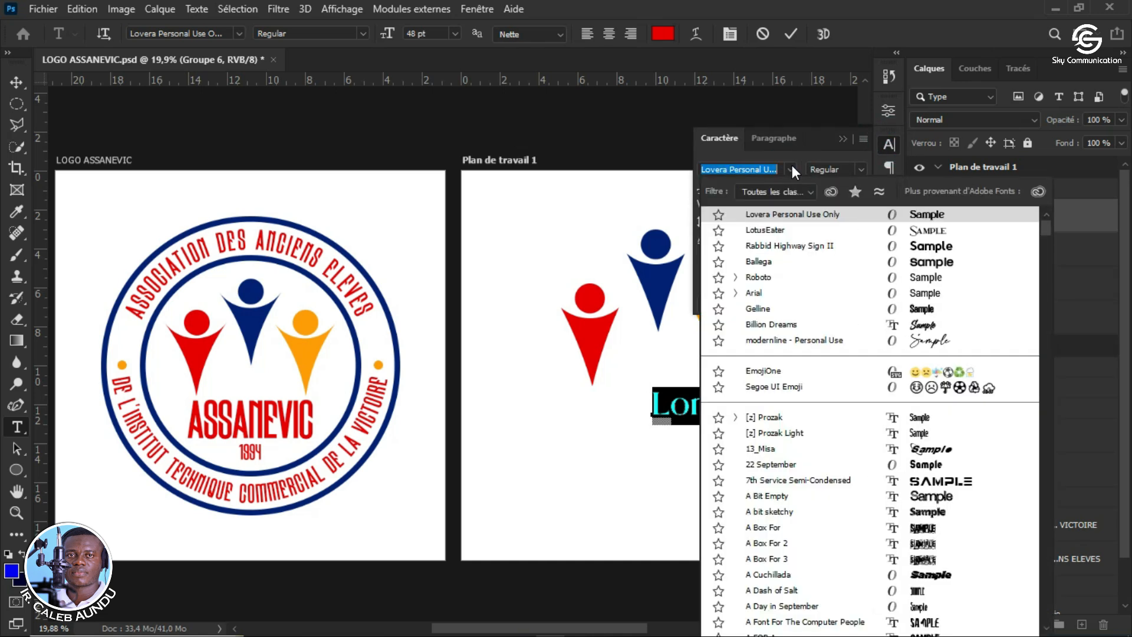
{"action": "left_click", "coordinate": [984, 3]}
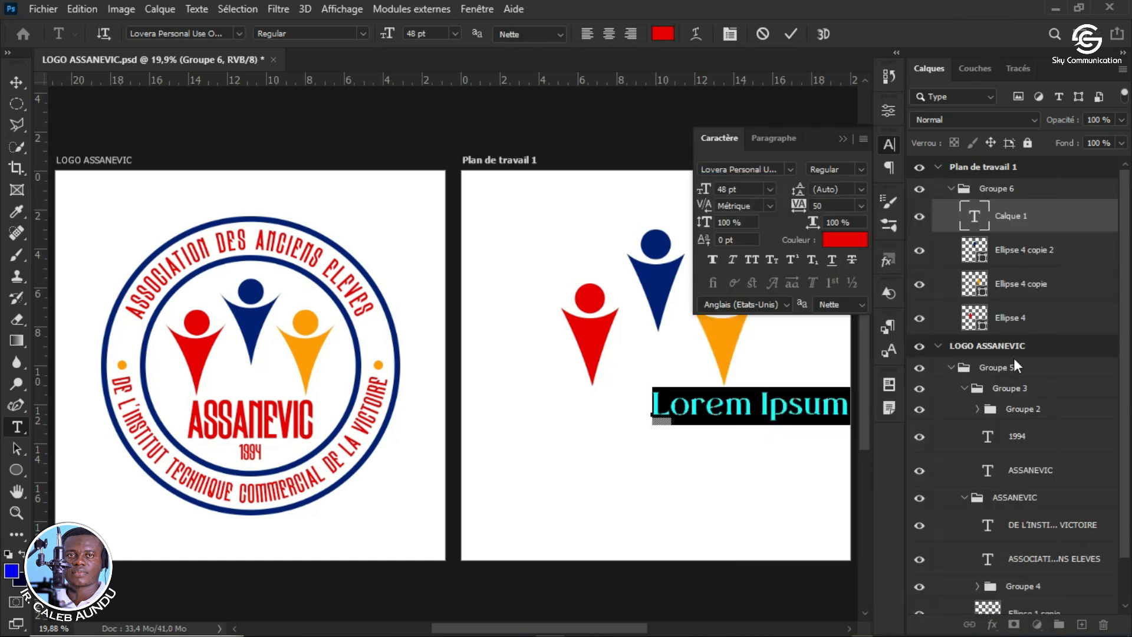
{"action": "left_click", "coordinate": [1018, 464]}
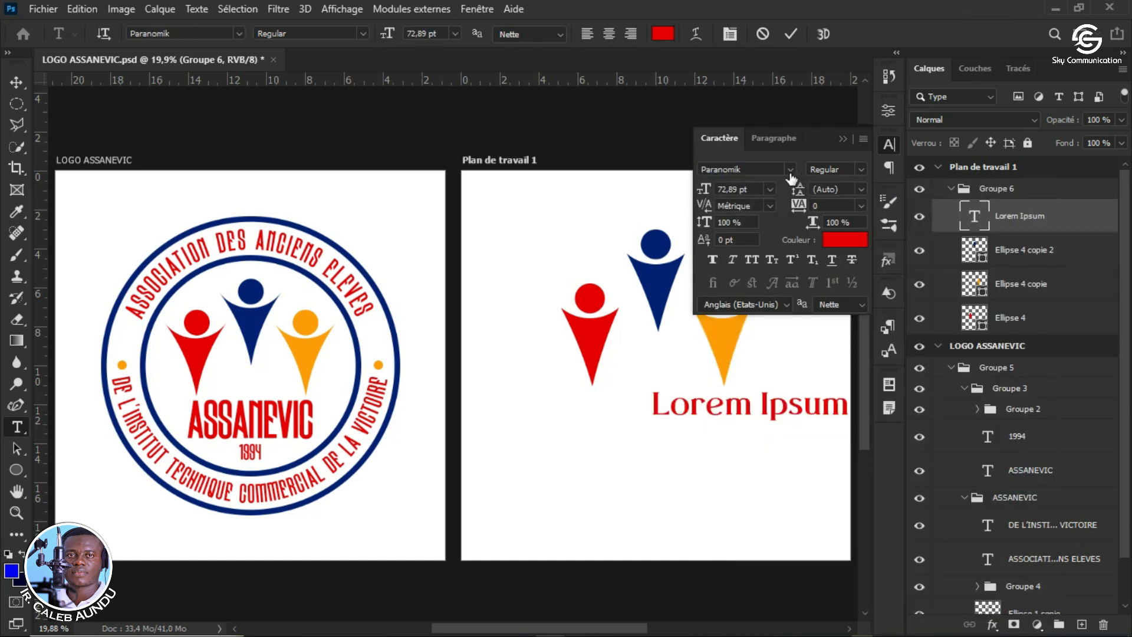
{"action": "left_click", "coordinate": [756, 168]}
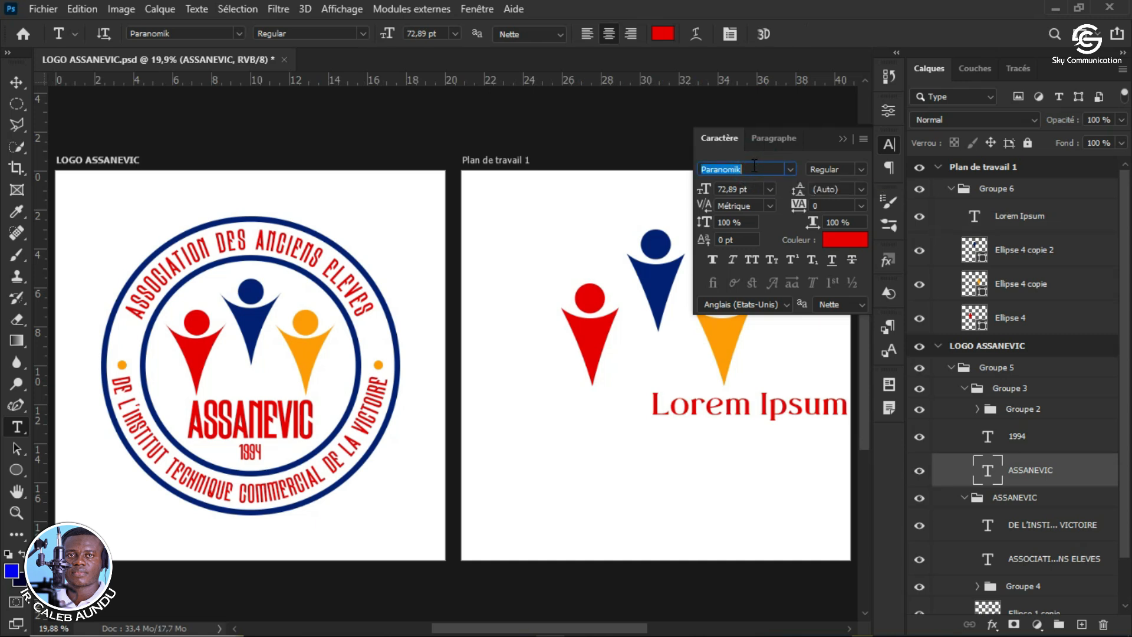
Step: Set the font of the Lorem Ipsum text to Paranomik Regular
{"action": "left_click", "coordinate": [1049, 222]}
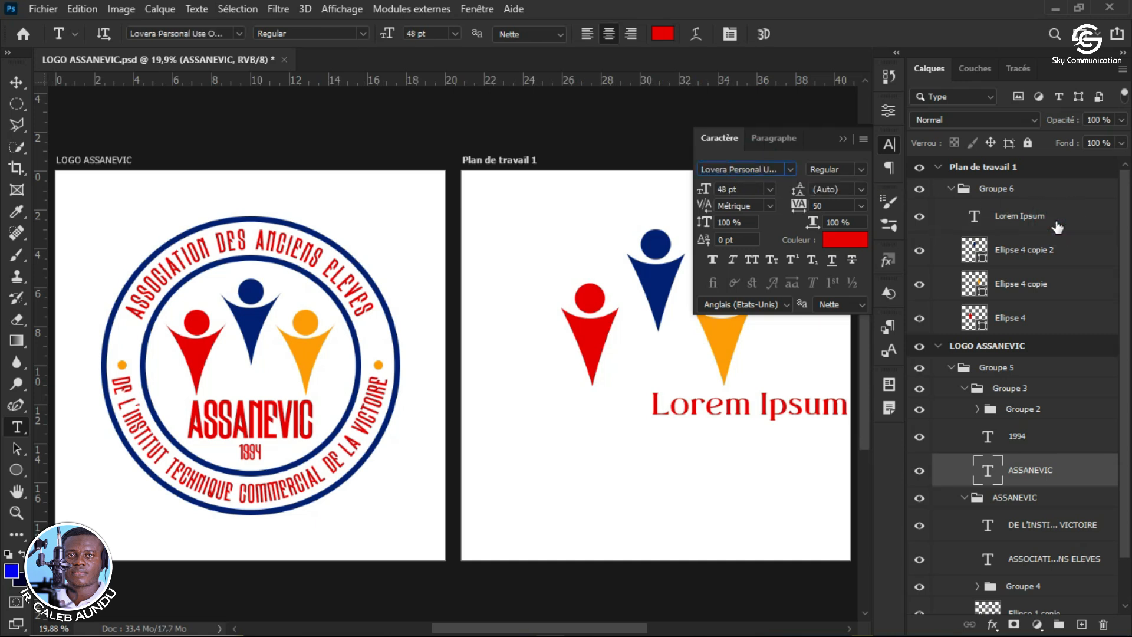
{"action": "left_click", "coordinate": [758, 168]}
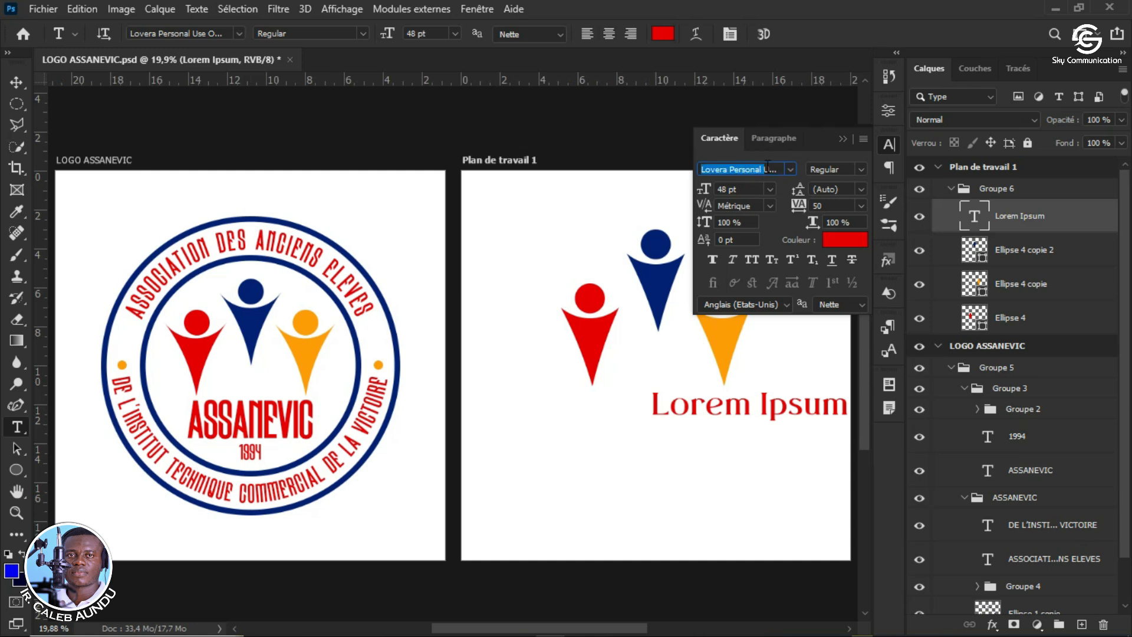
{"action": "type", "text": "Paranomik"}
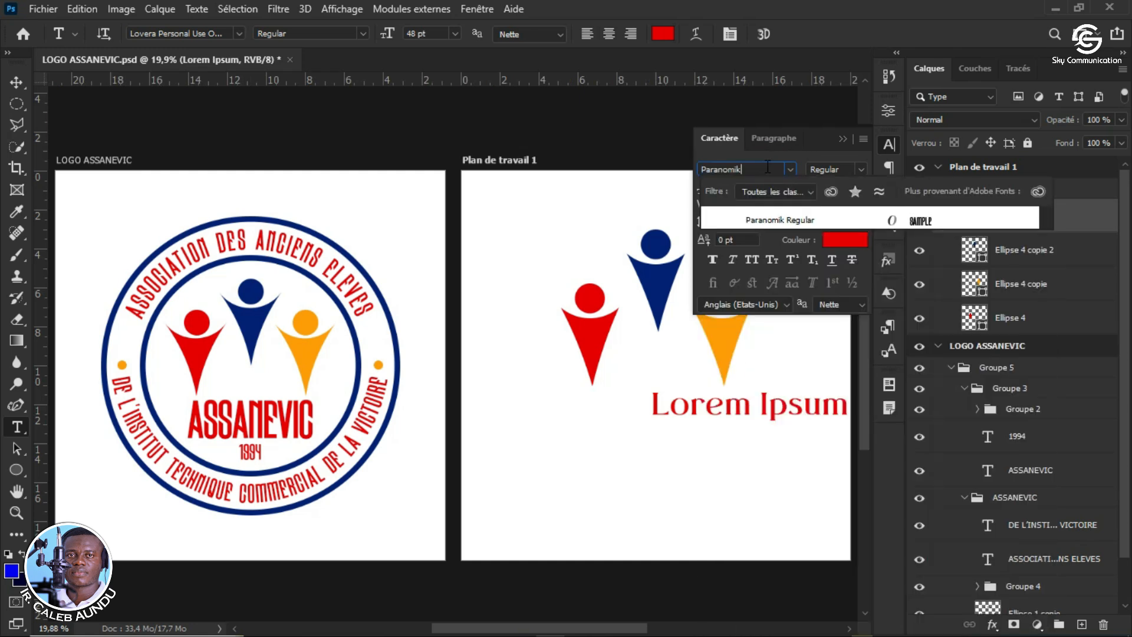
{"action": "left_click", "coordinate": [865, 219]}
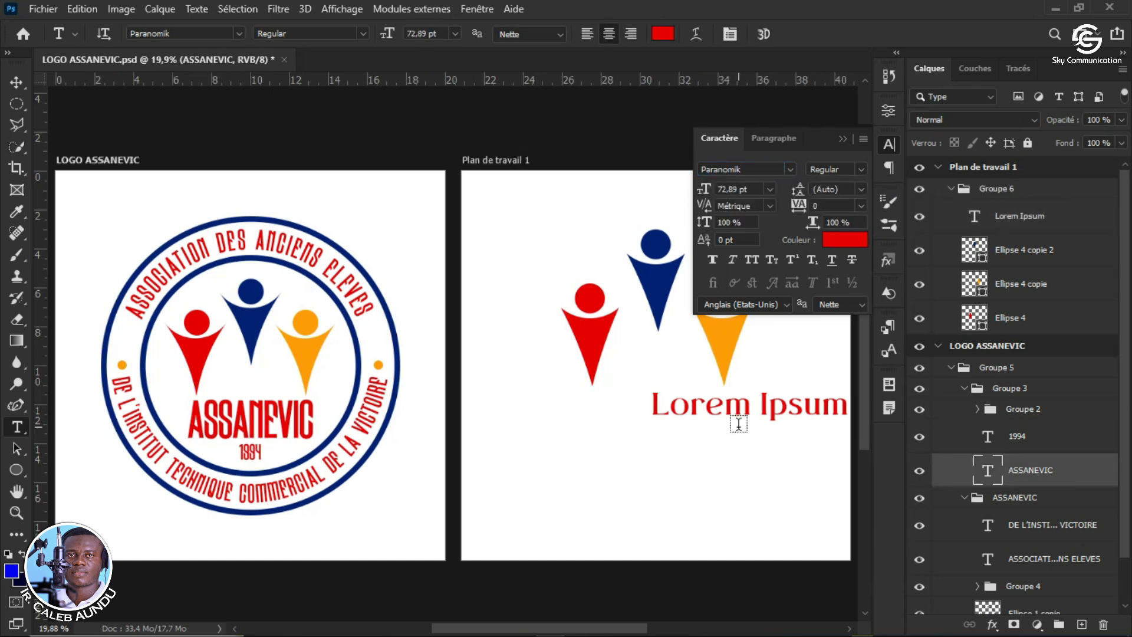
{"action": "left_click", "coordinate": [1047, 215]}
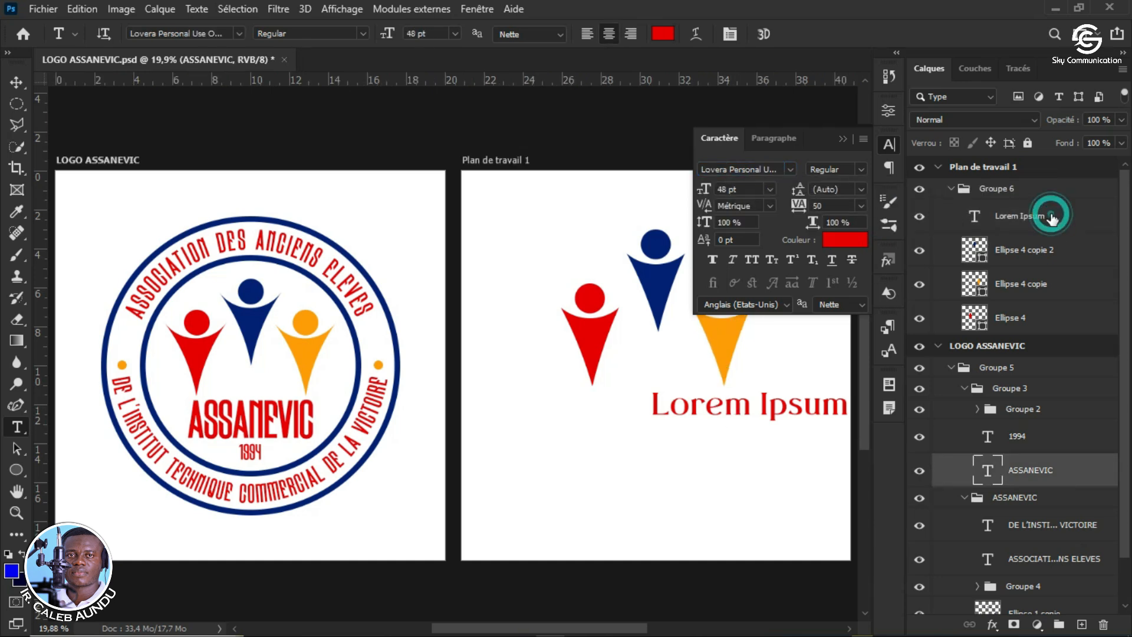
{"action": "left_click", "coordinate": [763, 170]}
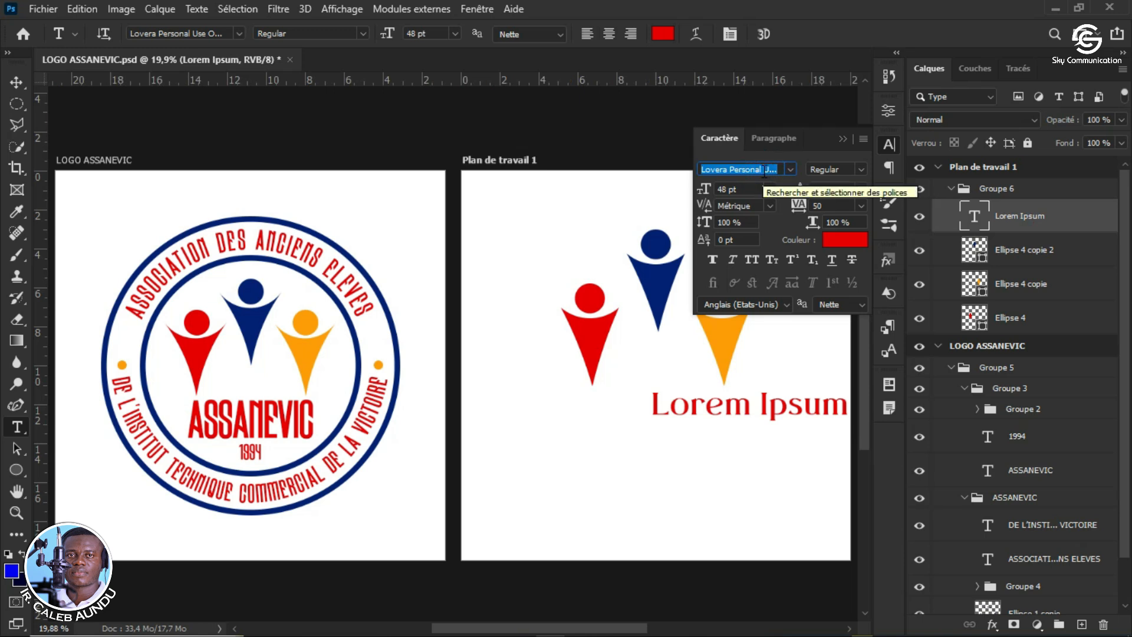
{"action": "type", "text": "Paranomik"}
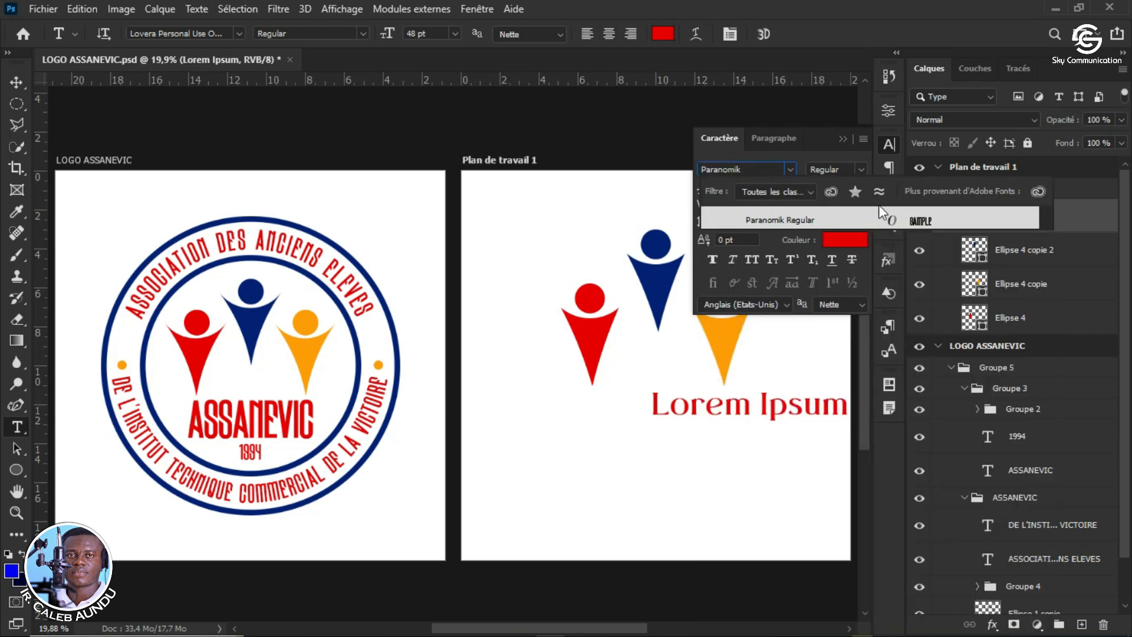
{"action": "left_click", "coordinate": [896, 220]}
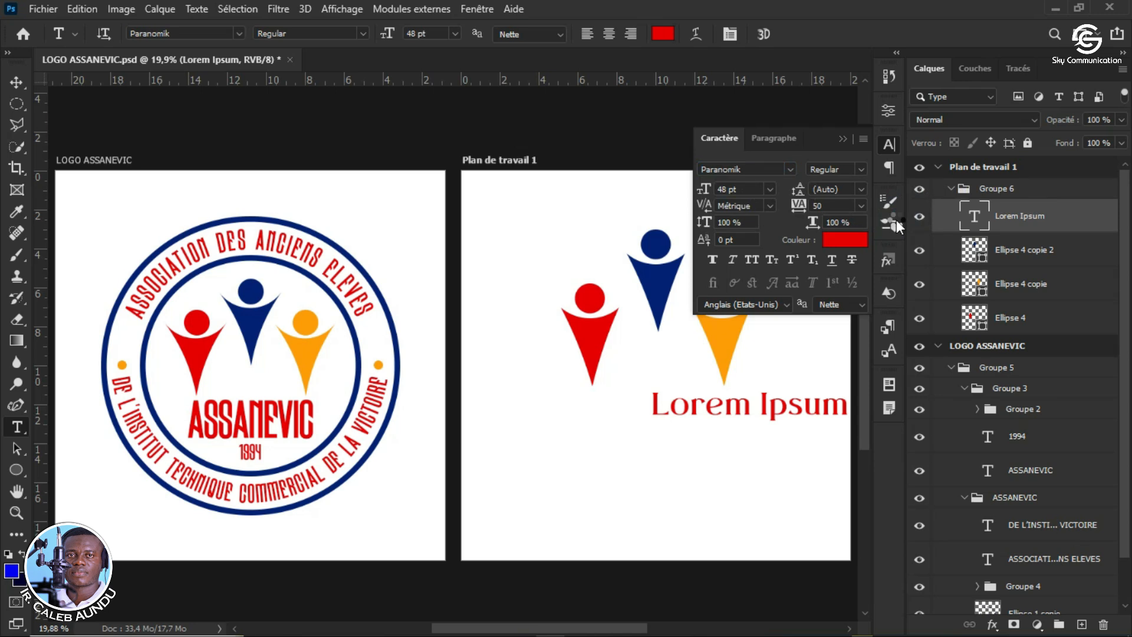
Step: Move the Lorem Ipsum text beneath the three figures and replace its wording with ASSANEVIC
{"action": "key", "text": "v"}
{"action": "left_click_drag", "start_coordinate": [704, 406], "coordinate": [641, 423]}
{"action": "key", "text": "t"}
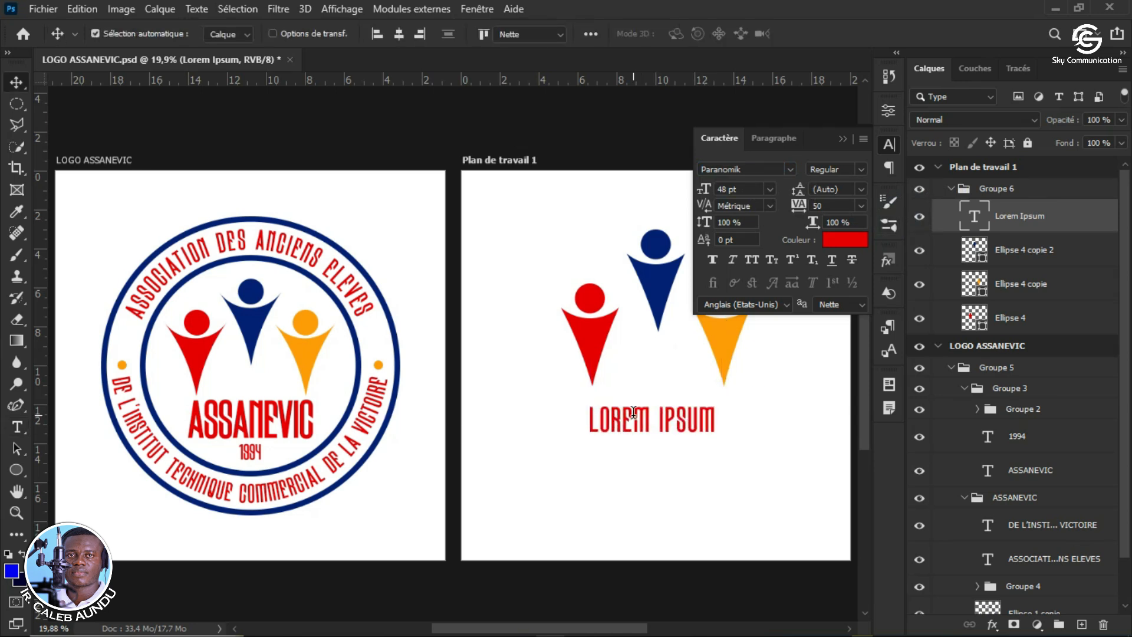
{"action": "left_click", "coordinate": [652, 420]}
{"action": "key", "text": "ctrl+a"}
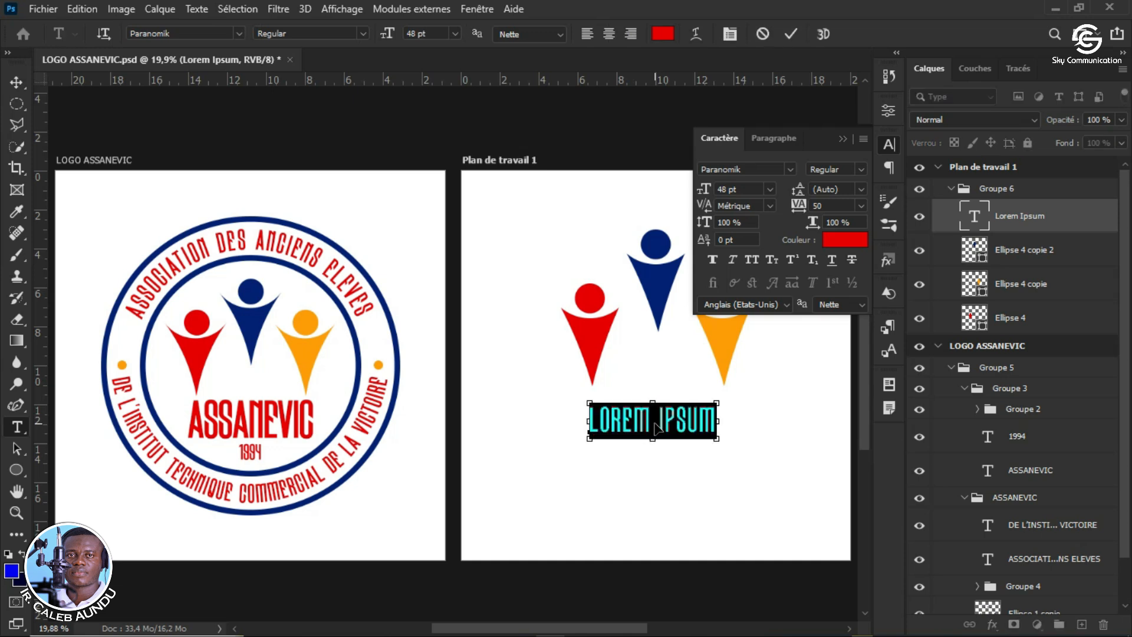
{"action": "type", "text": "ASSA"}
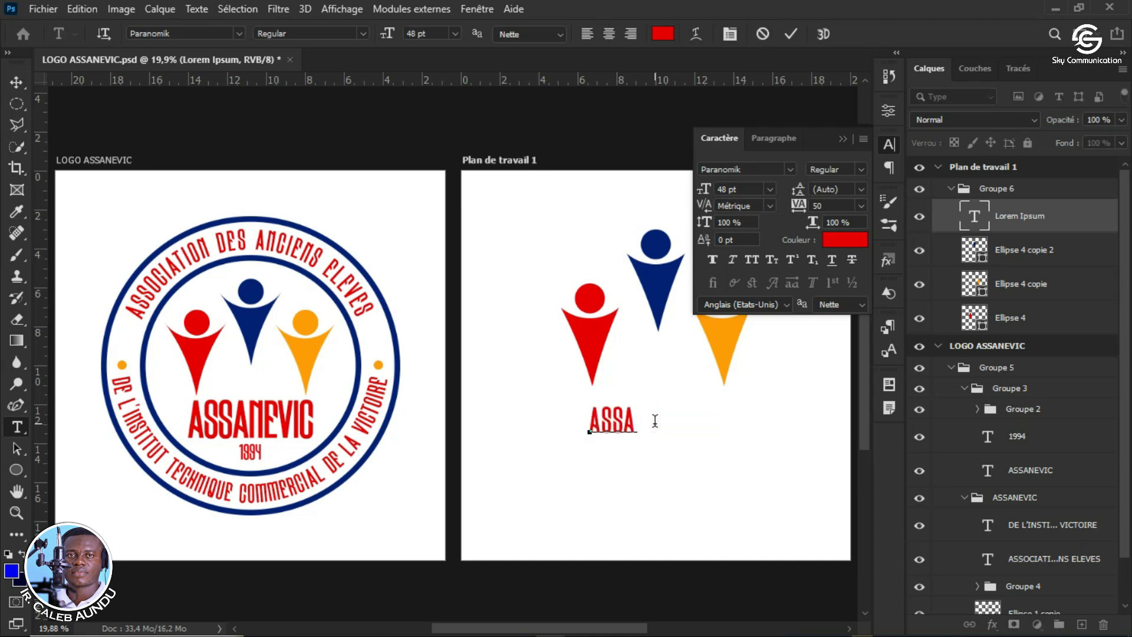
{"action": "type", "text": "NEVIC"}
{"action": "key", "text": "ctrl+Return"}
Step: Set the new ASSANEVIC text to 72 pt and try faux bold on it
{"action": "left_click", "coordinate": [766, 189]}
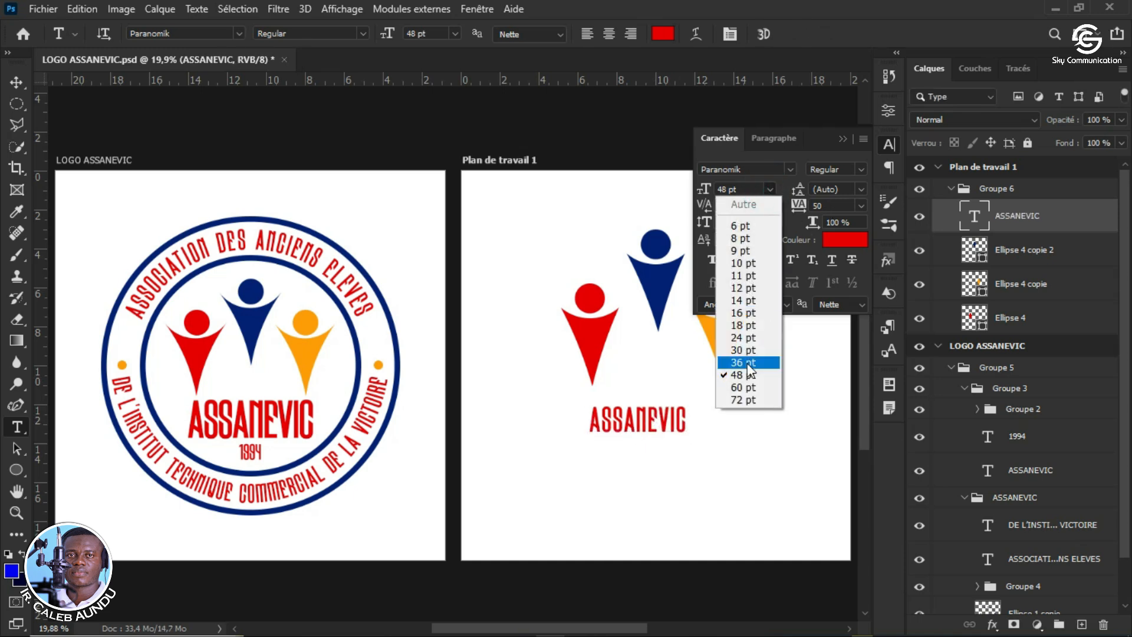
{"action": "left_click", "coordinate": [748, 400]}
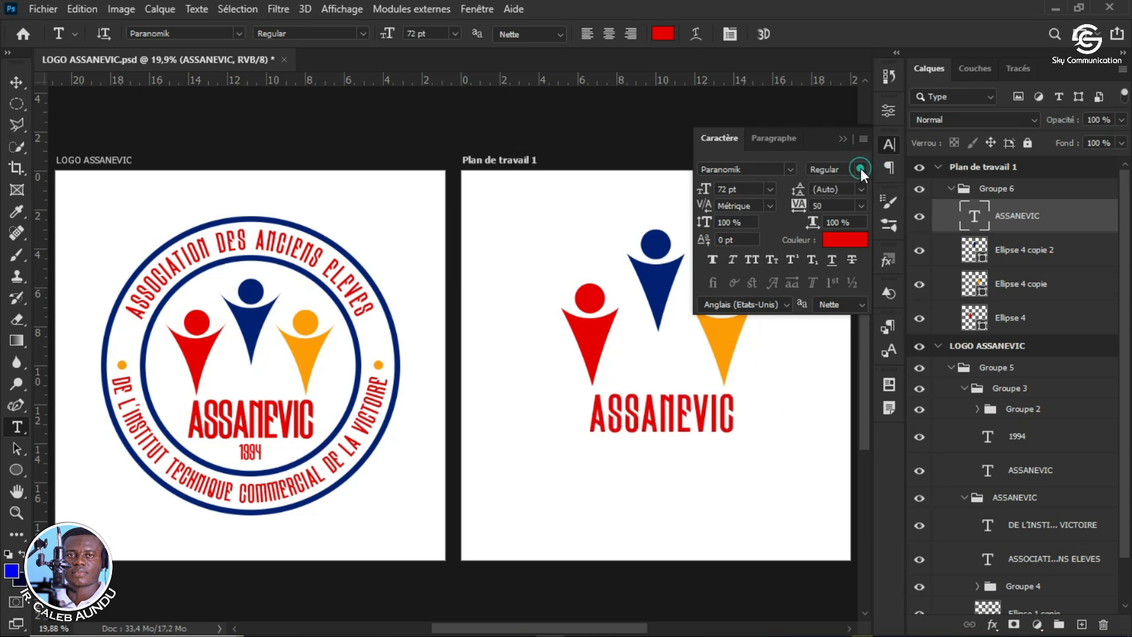
{"action": "left_click", "coordinate": [713, 260]}
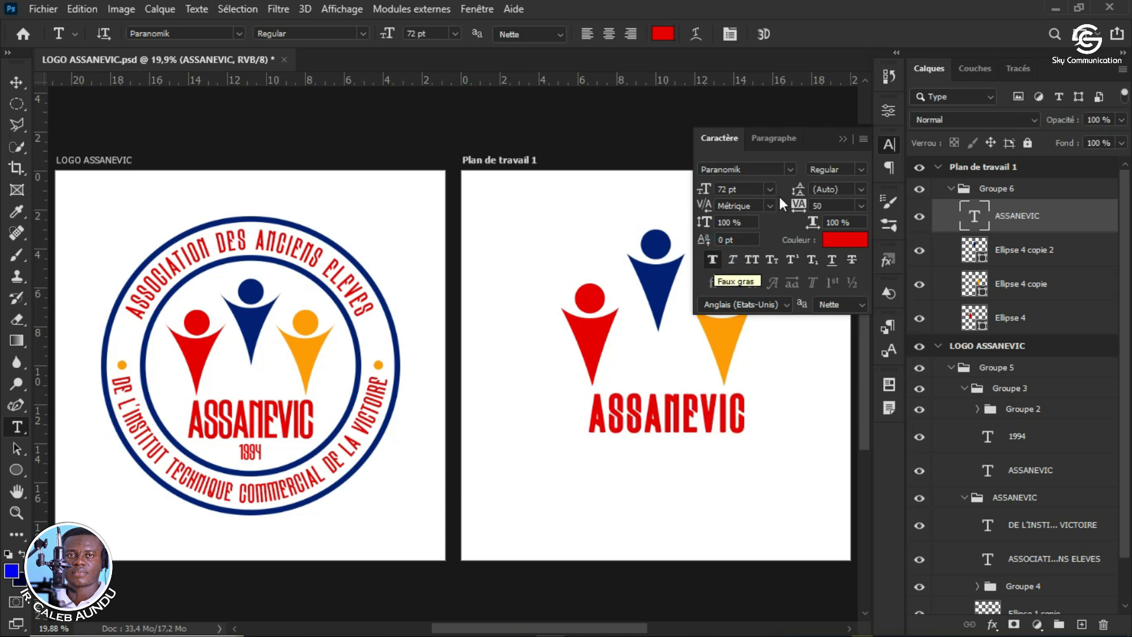
{"action": "left_click", "coordinate": [713, 259]}
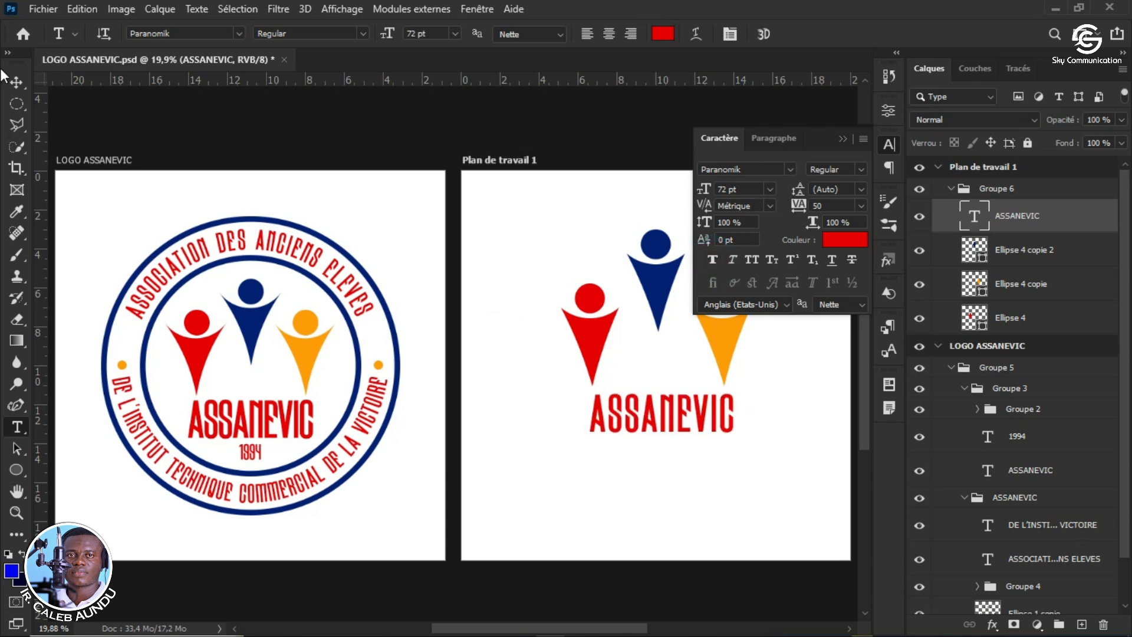
Step: Centre the ASSANEVIC text horizontally on the new artboard and set its size to 75 pt
{"action": "left_click", "coordinate": [16, 83]}
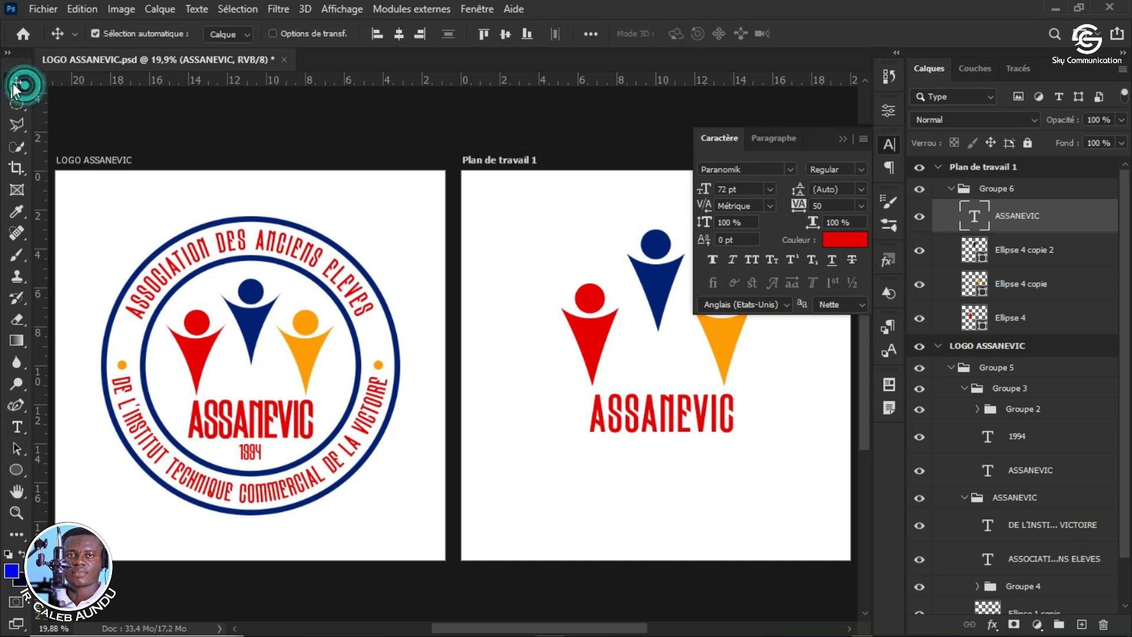
{"action": "left_click", "coordinate": [399, 36]}
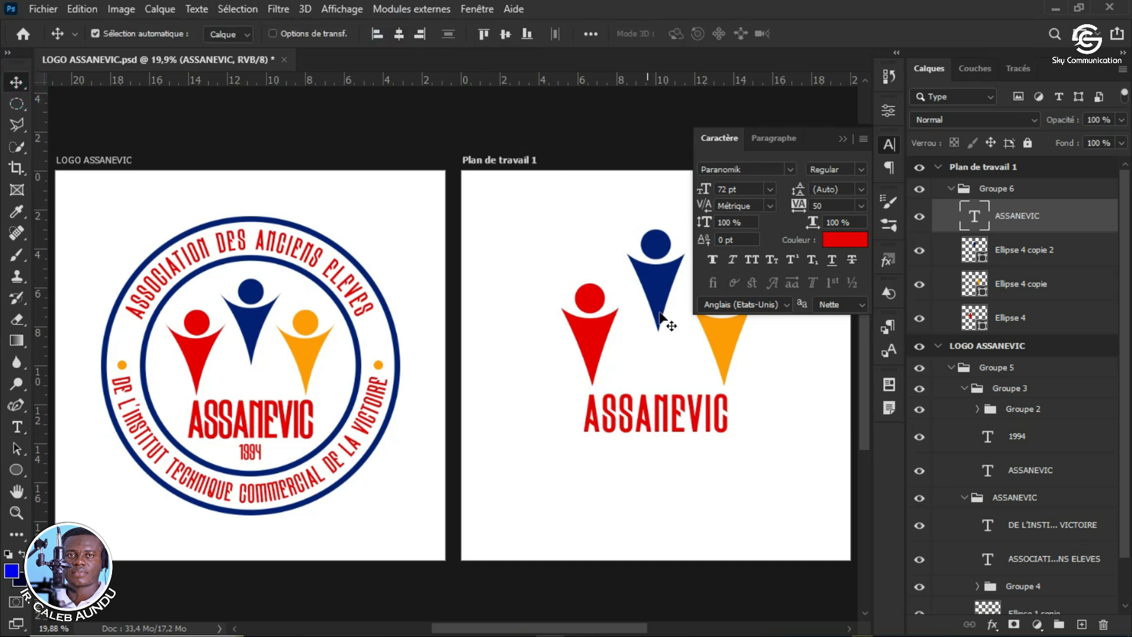
{"action": "key", "text": "ctrl"}
{"action": "double_click", "coordinate": [729, 189]}
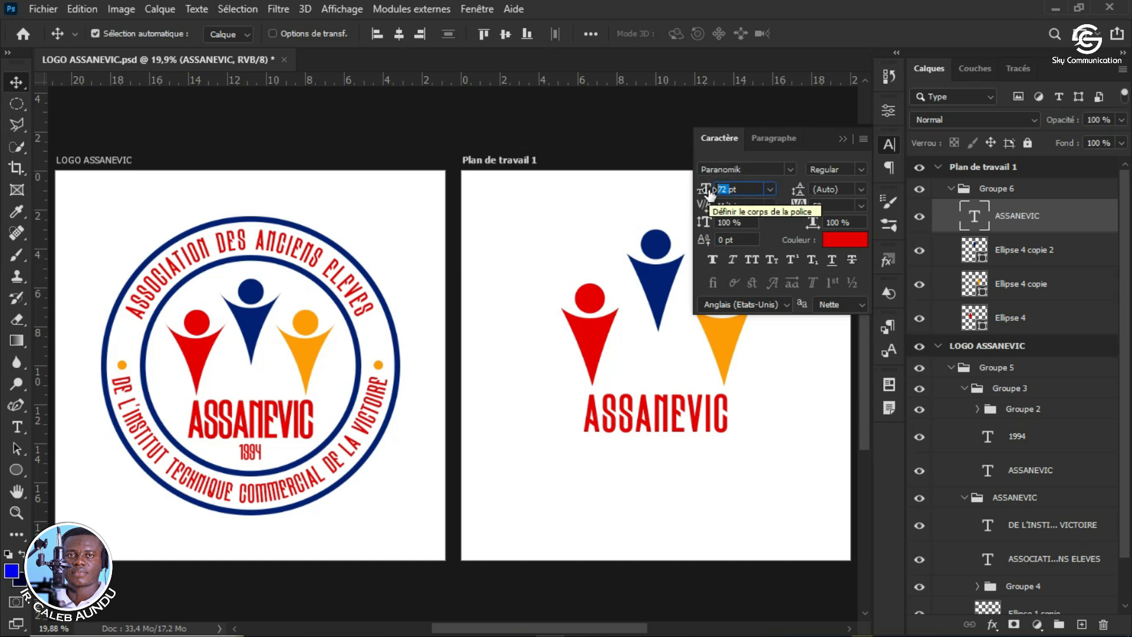
{"action": "type", "text": "75"}
{"action": "key", "text": "Return"}
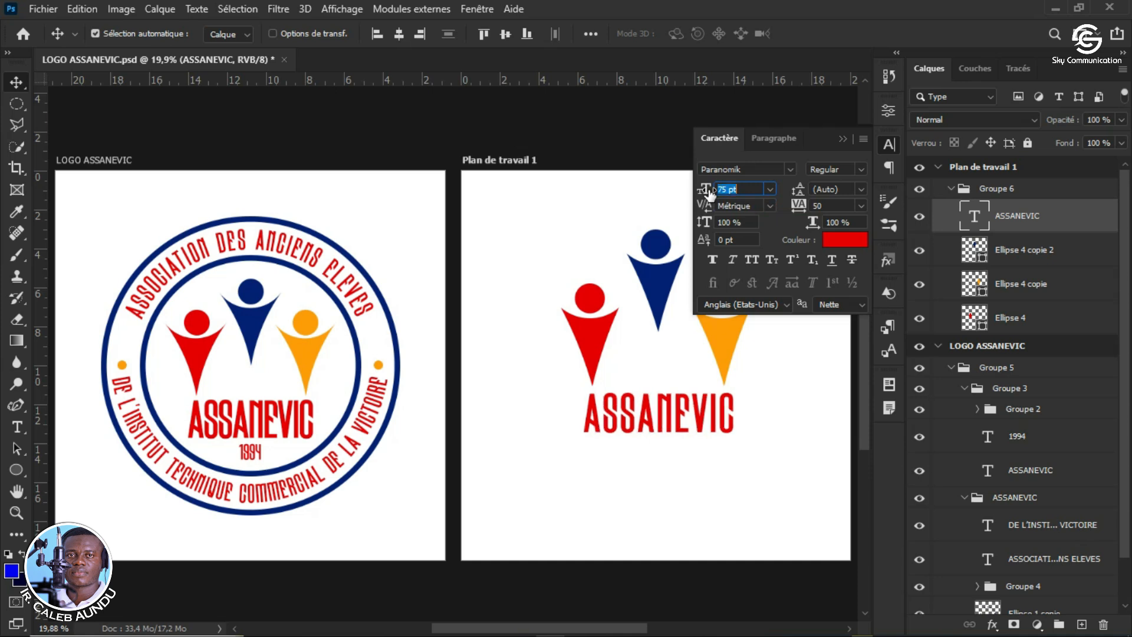
{"action": "left_click", "coordinate": [713, 418]}
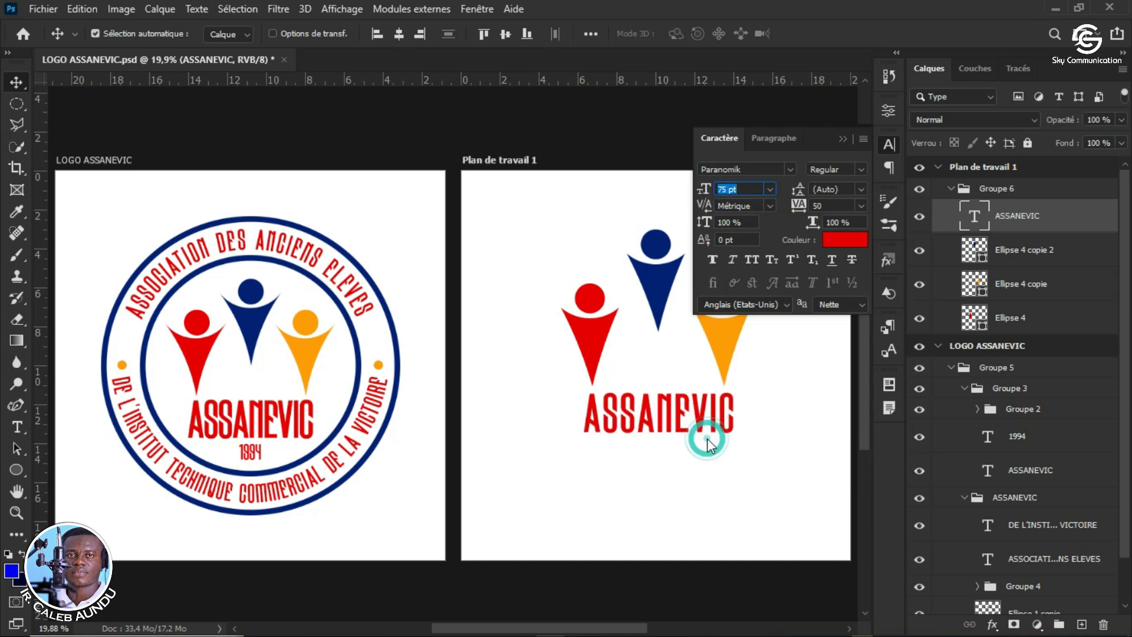
{"action": "left_click", "coordinate": [711, 411]}
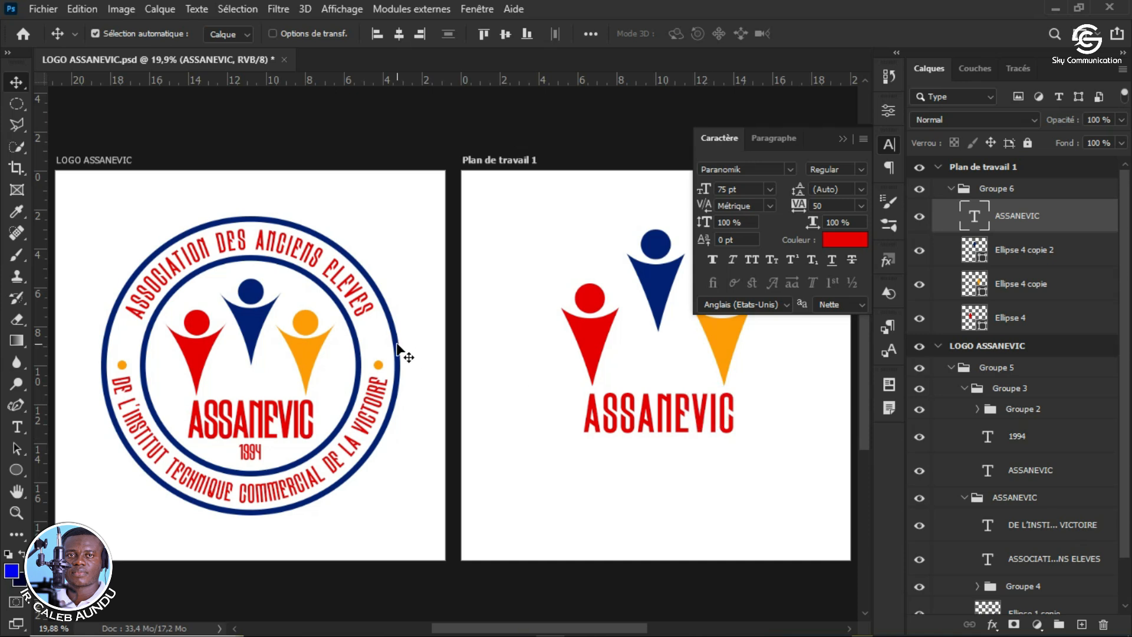
Step: Add a separate 1994 text just below the ASSANEVIC wordmark on the new artboard
{"action": "key", "text": "t"}
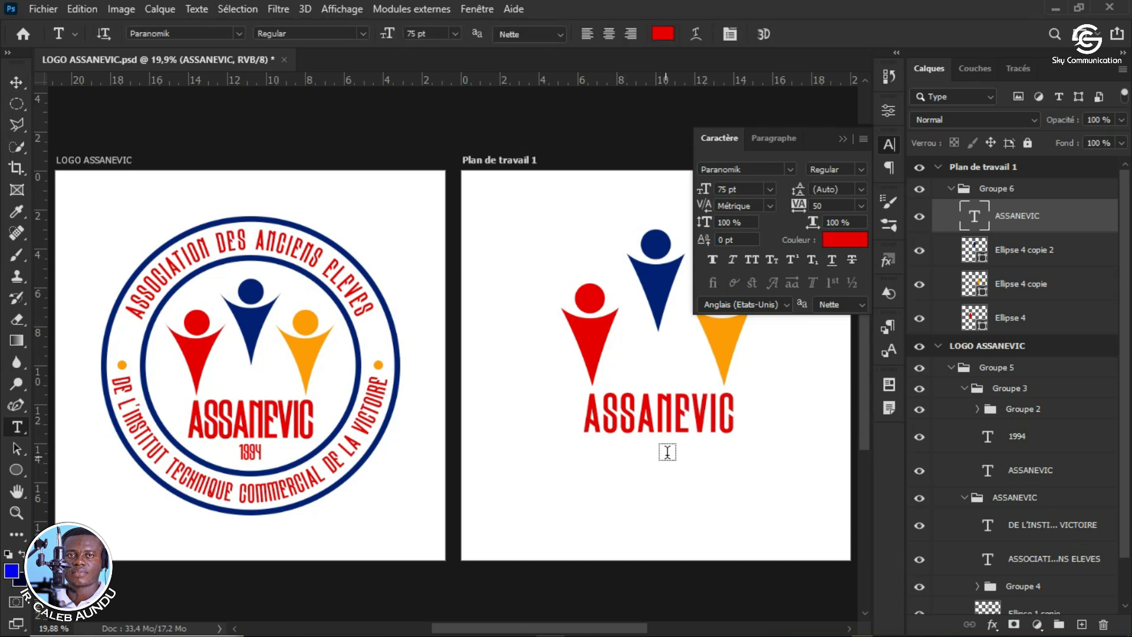
{"action": "left_click", "coordinate": [663, 449]}
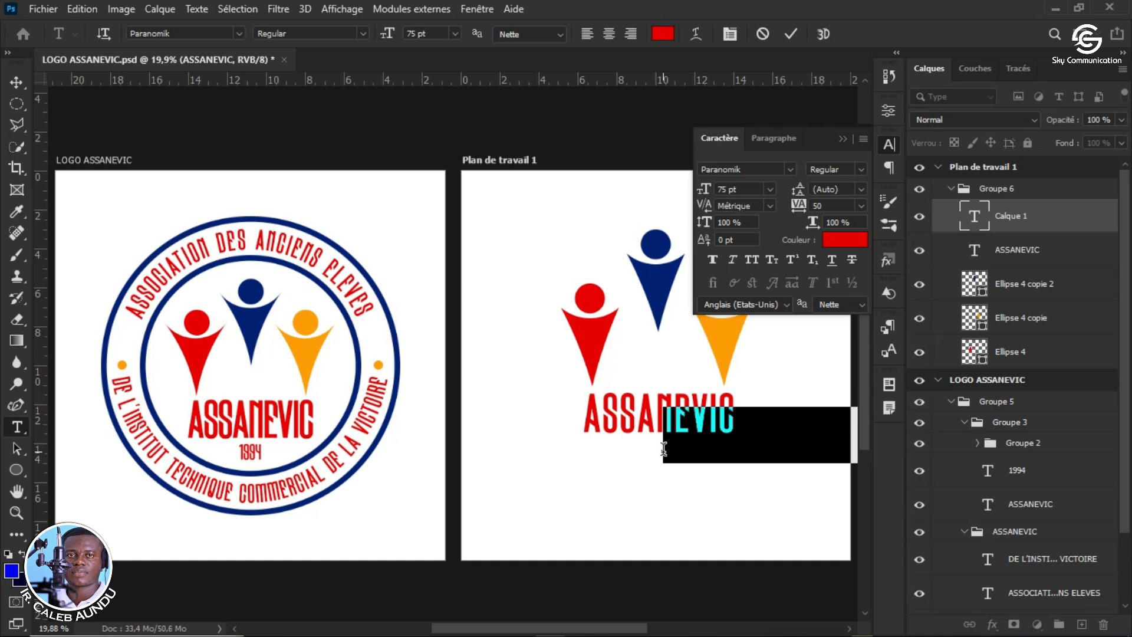
{"action": "type", "text": "199"}
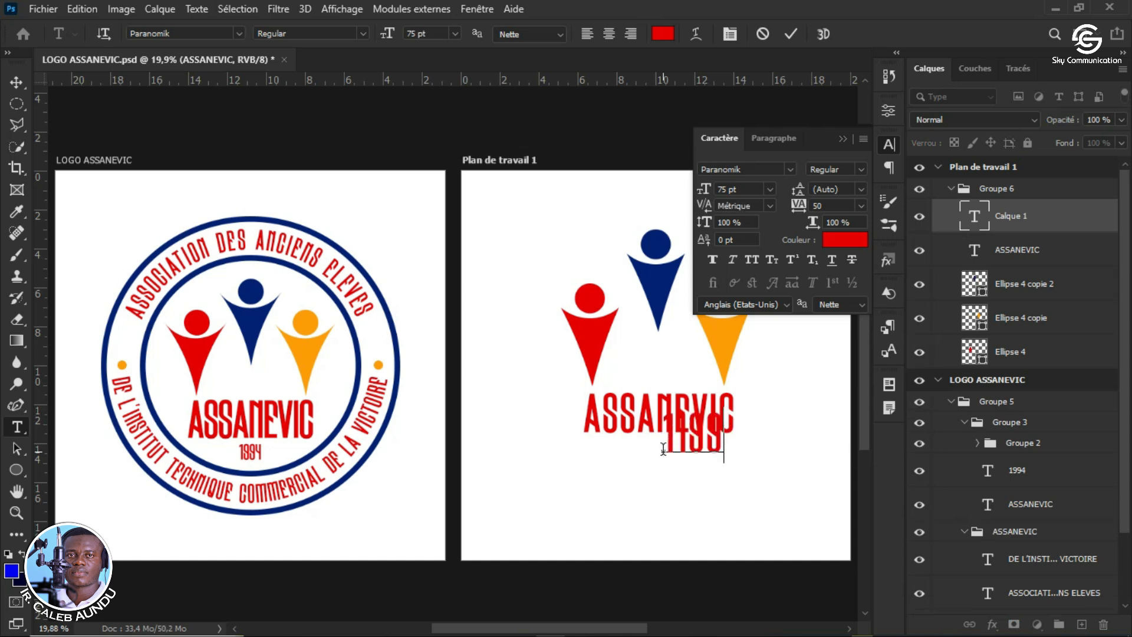
{"action": "key", "text": "BackSpace"}
{"action": "key", "text": "BackSpace"}
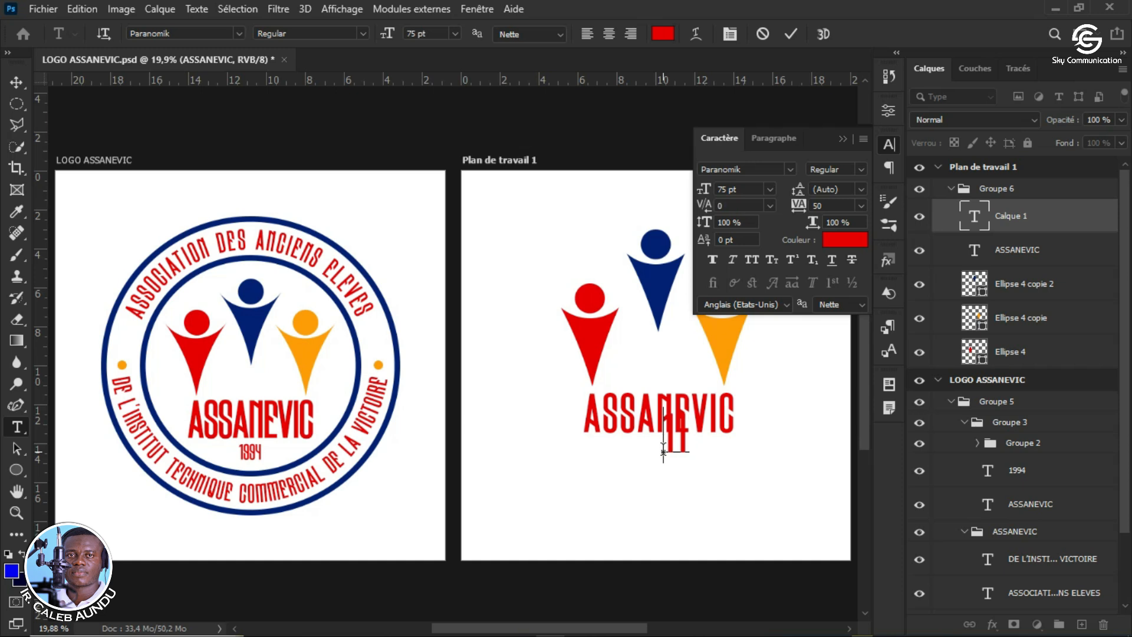
{"action": "key", "text": "BackSpace"}
{"action": "type", "text": "994"}
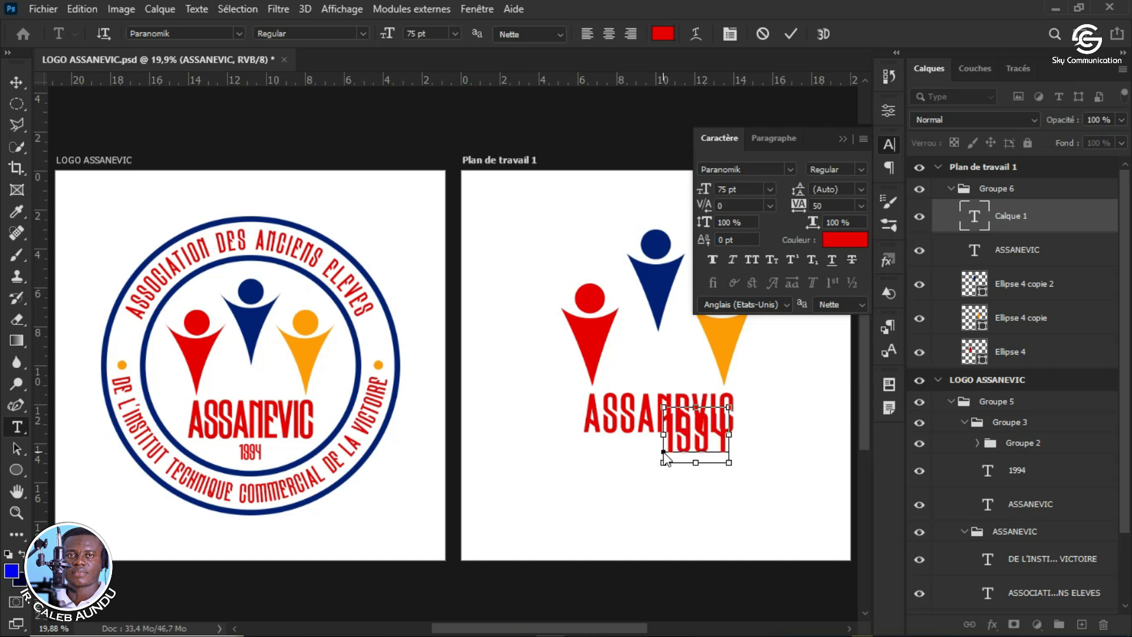
{"action": "key", "text": "ctrl+Return"}
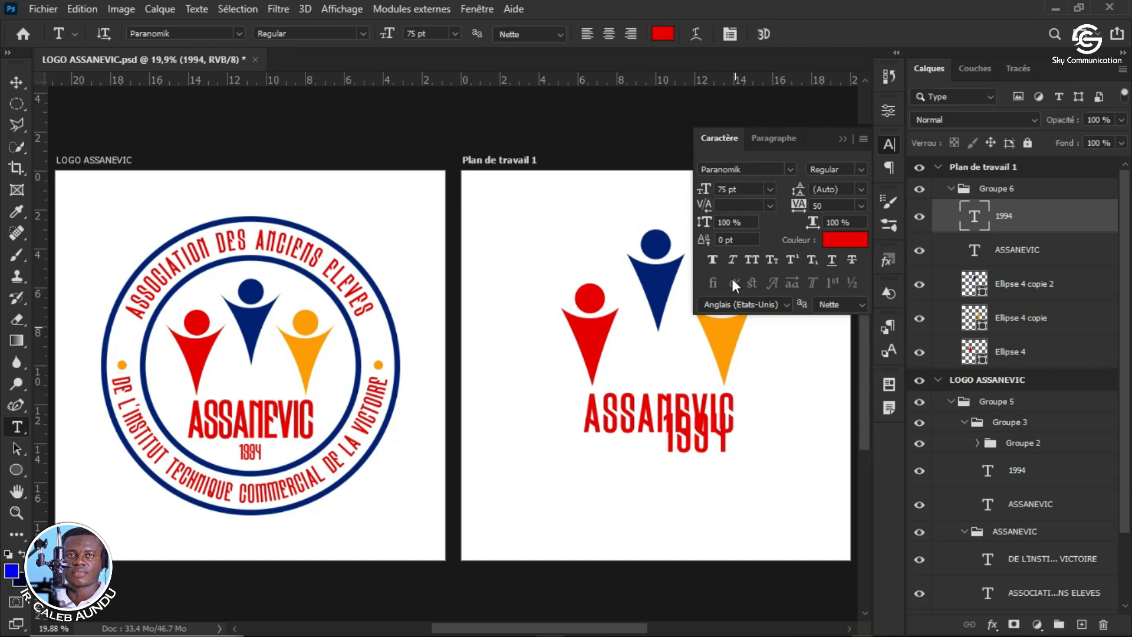
Step: Set the 1994 text to 30 pt and centre it horizontally on the artboard
{"action": "left_click", "coordinate": [769, 187]}
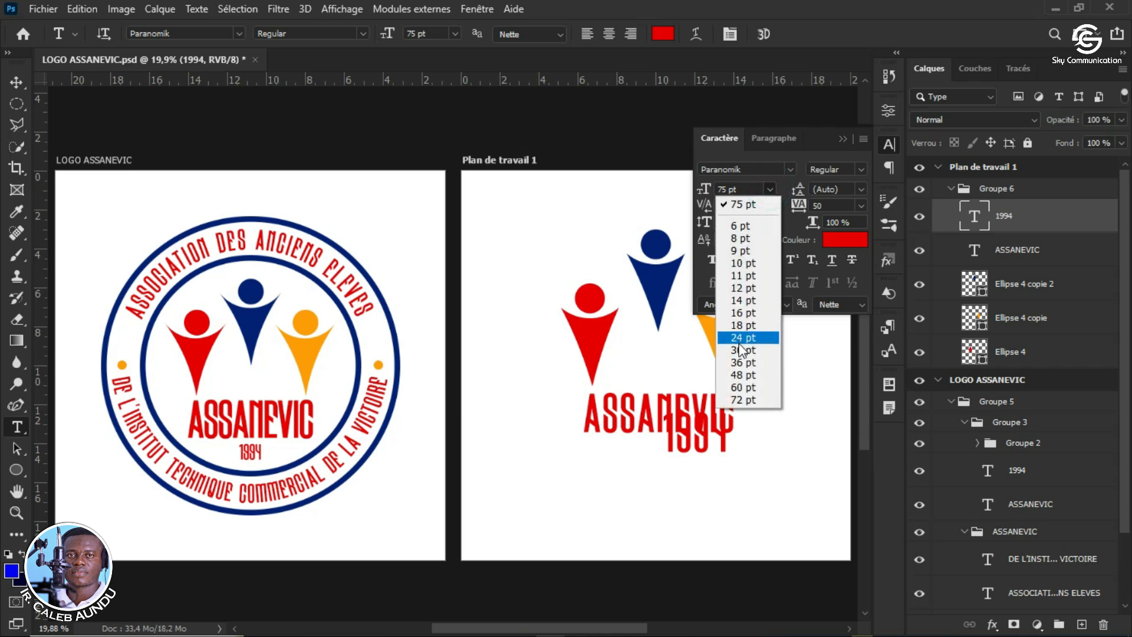
{"action": "left_click", "coordinate": [741, 350]}
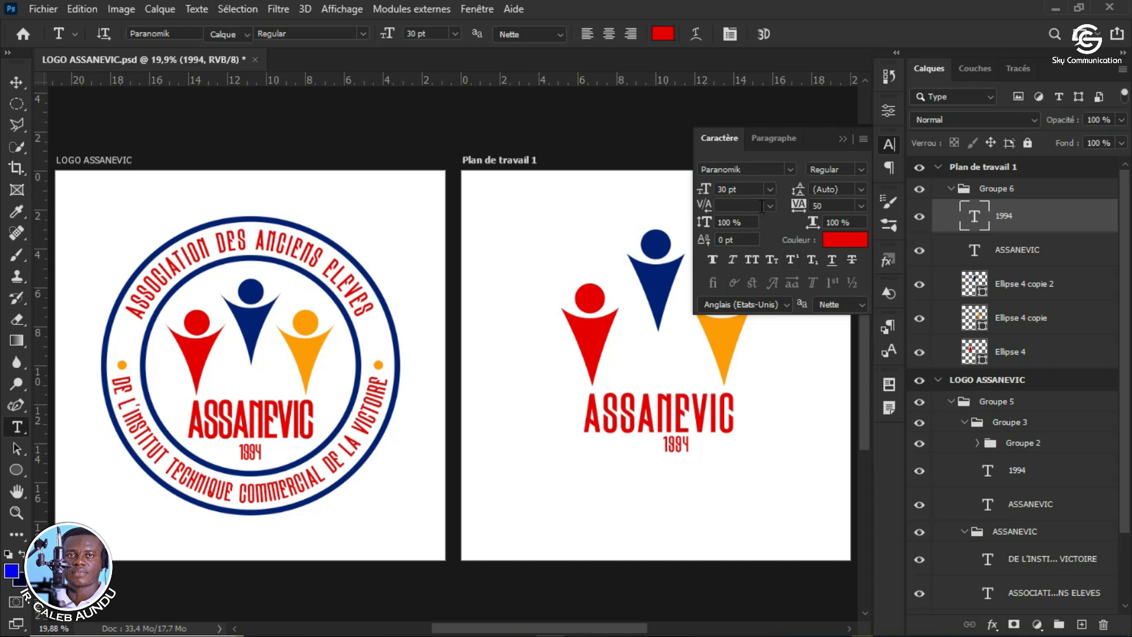
{"action": "key", "text": "v"}
{"action": "left_click", "coordinate": [396, 34]}
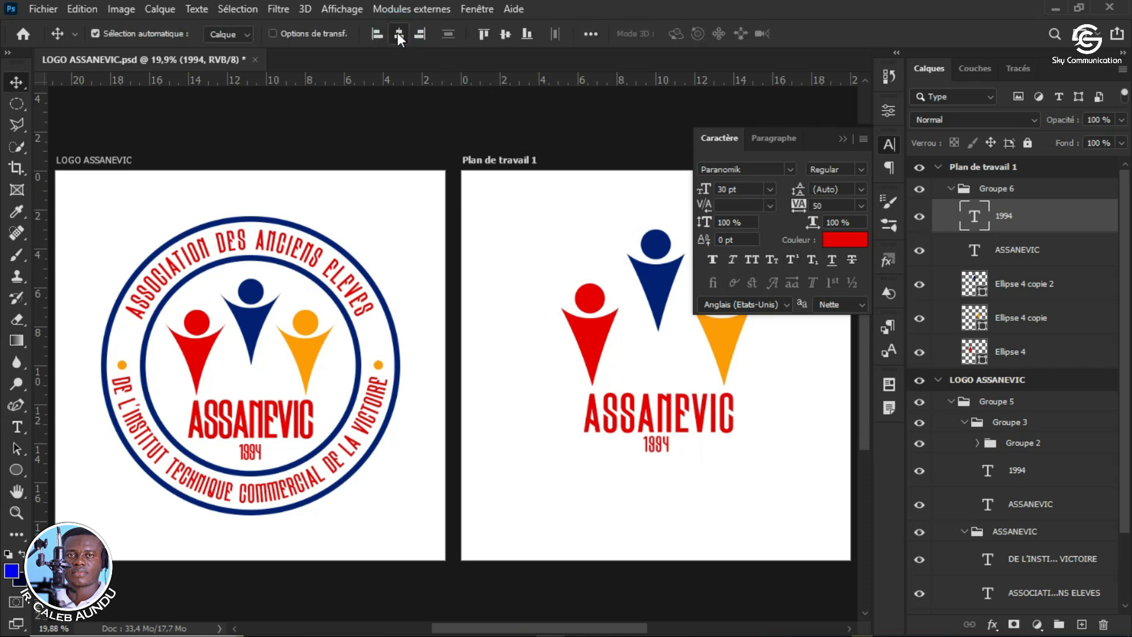
{"action": "left_click", "coordinate": [844, 139]}
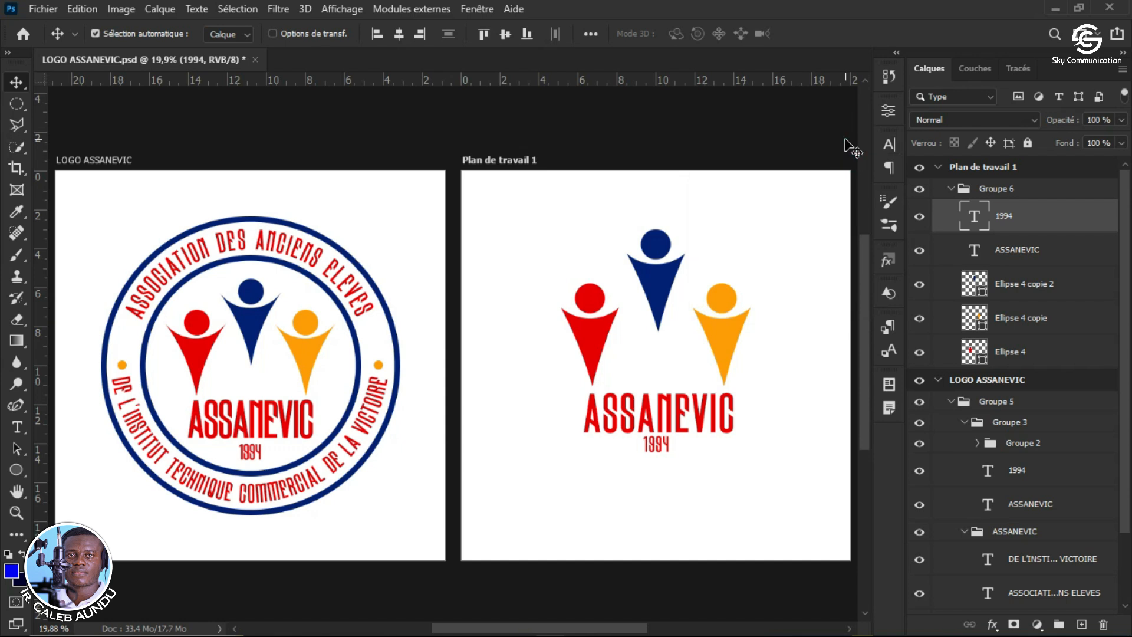
Step: Hide the group with the figures and texts, and draw a circle about 1790 px wide around the new artboard's middle
{"action": "left_click", "coordinate": [919, 188]}
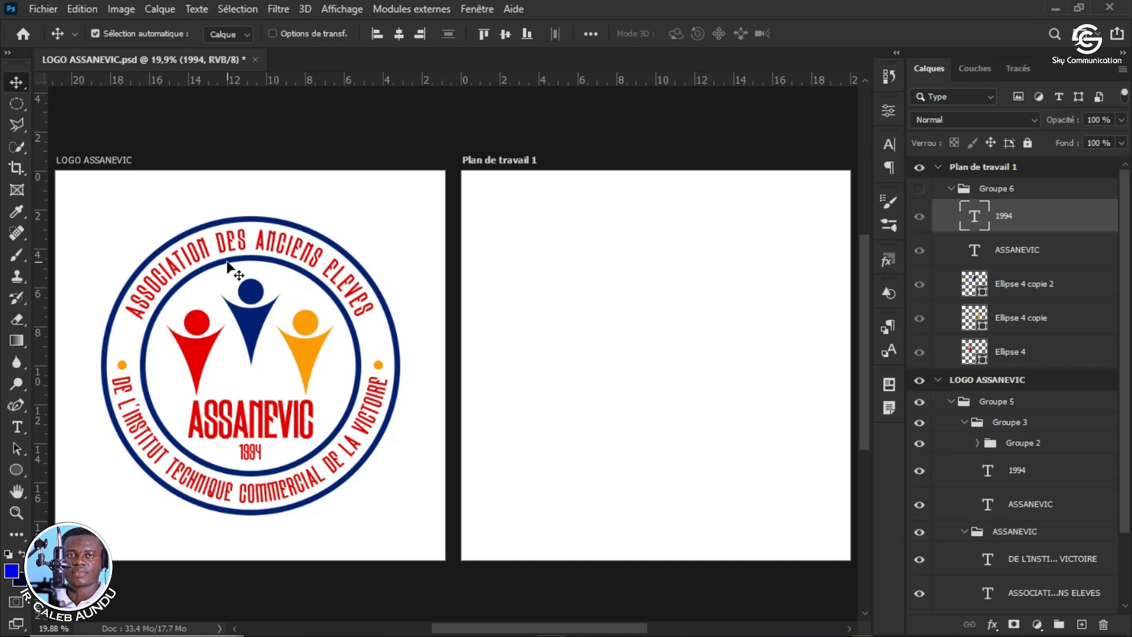
{"action": "left_click", "coordinate": [17, 470]}
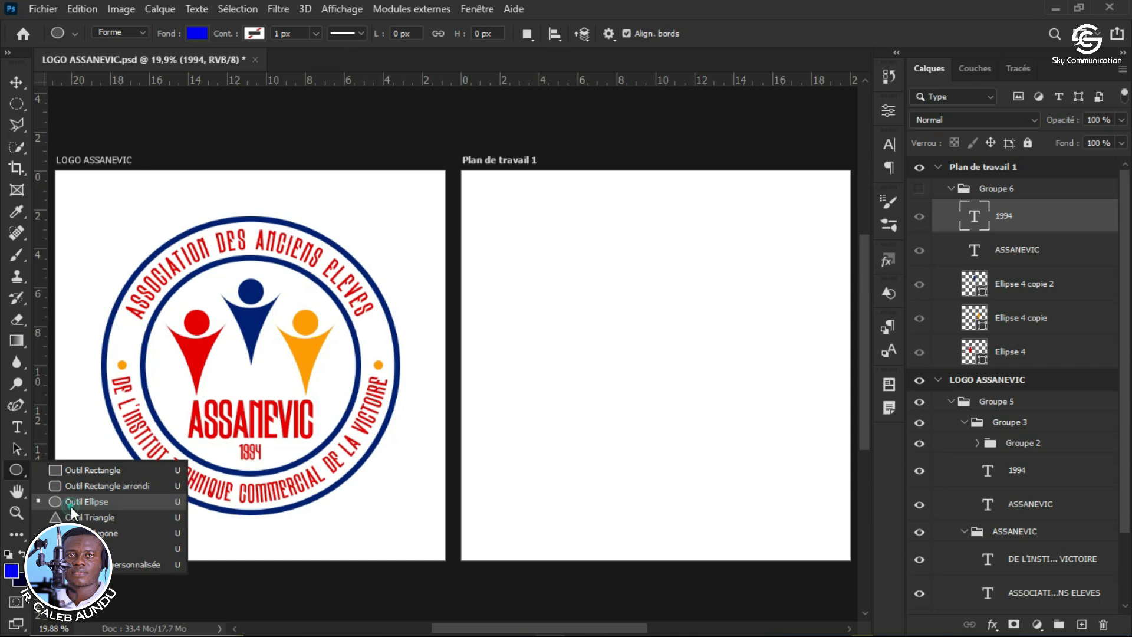
{"action": "left_click", "coordinate": [70, 501]}
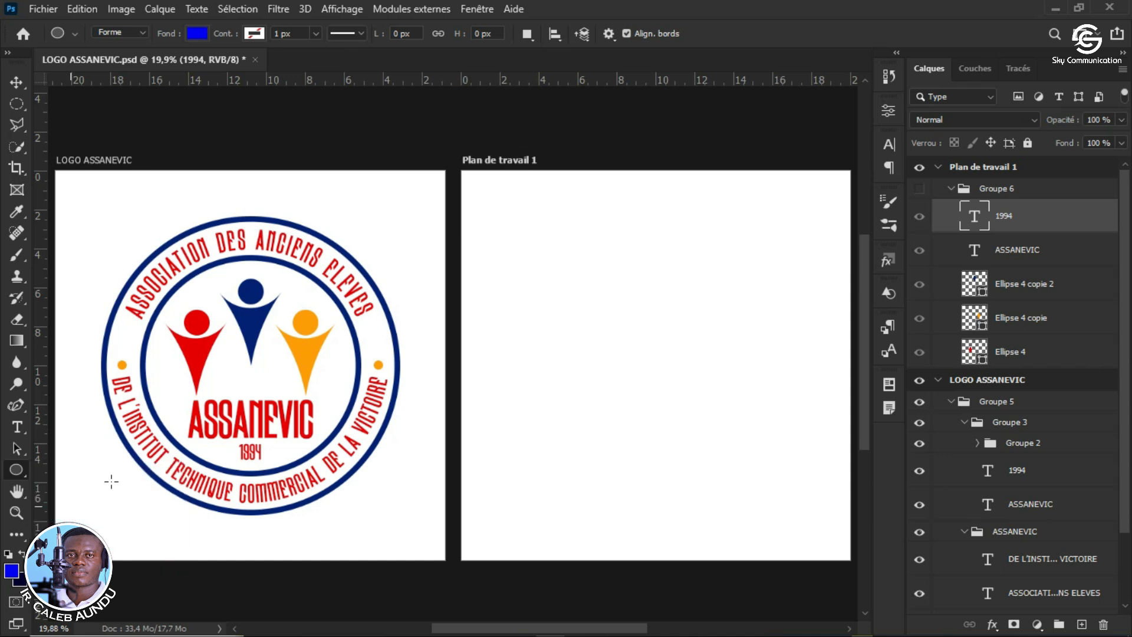
{"action": "left_click", "coordinate": [650, 364]}
{"action": "left_click_drag", "start_coordinate": [650, 364], "coordinate": [796, 529]}
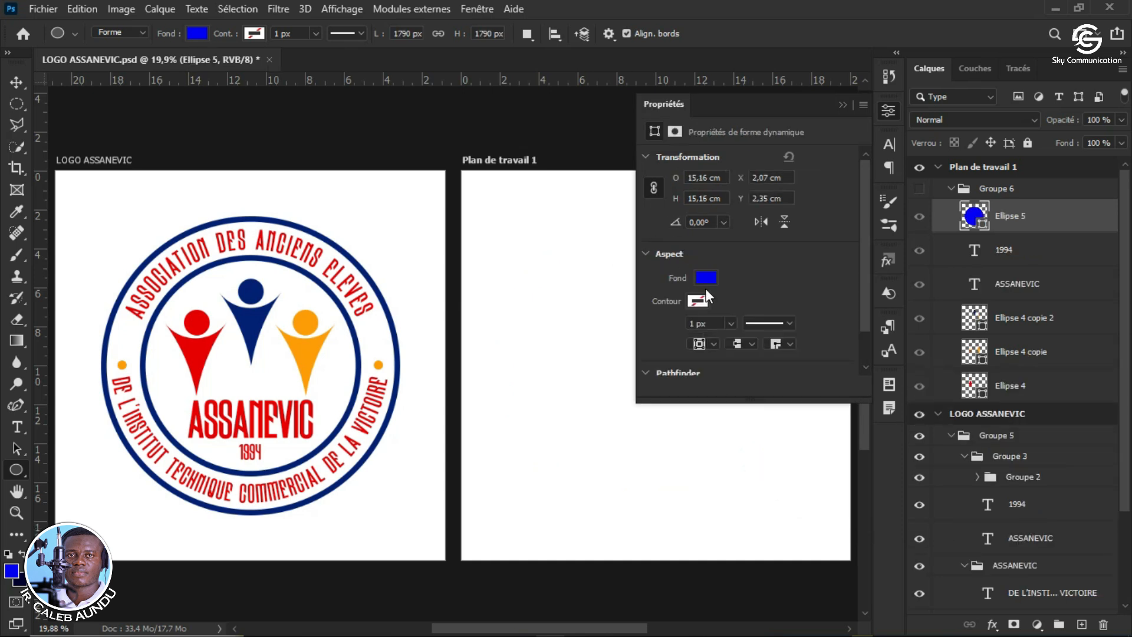
Step: Remove the circle's fill and give it a dark blue stroke from the recently used colours
{"action": "left_click", "coordinate": [706, 279]}
{"action": "left_click", "coordinate": [664, 308]}
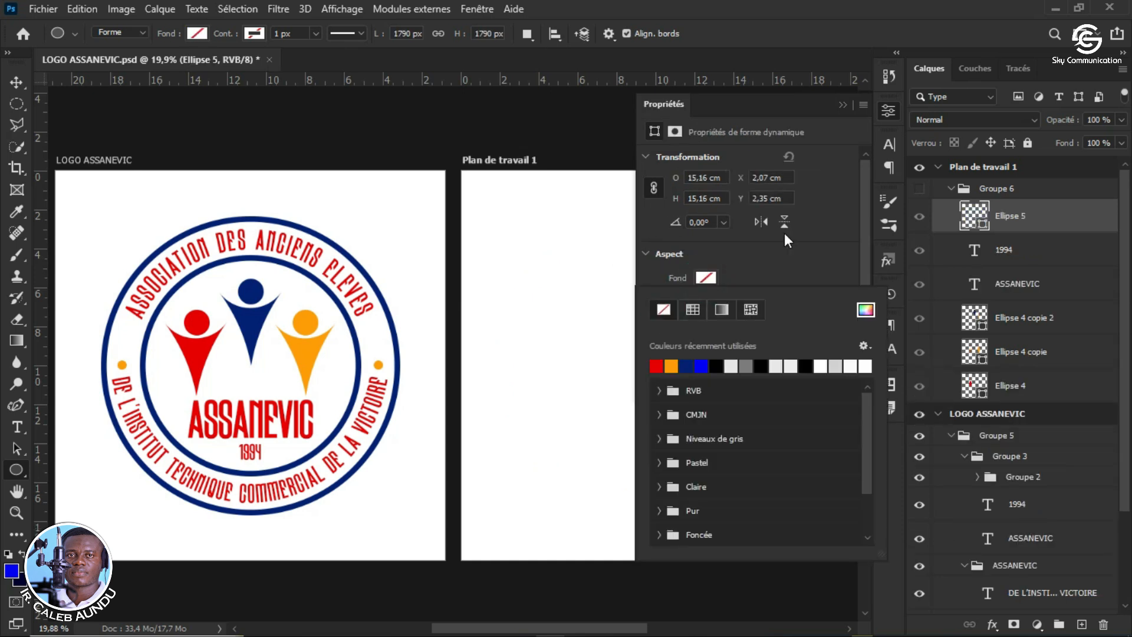
{"action": "left_click", "coordinate": [770, 248]}
{"action": "left_click", "coordinate": [696, 302]}
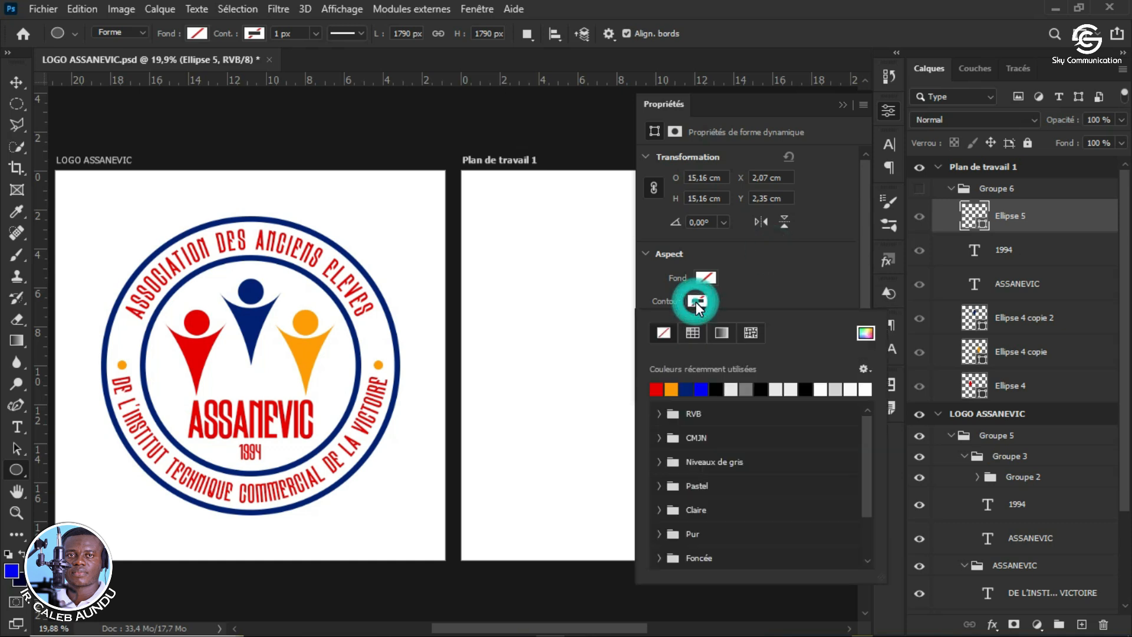
{"action": "left_click", "coordinate": [700, 387]}
{"action": "left_click", "coordinate": [730, 271]}
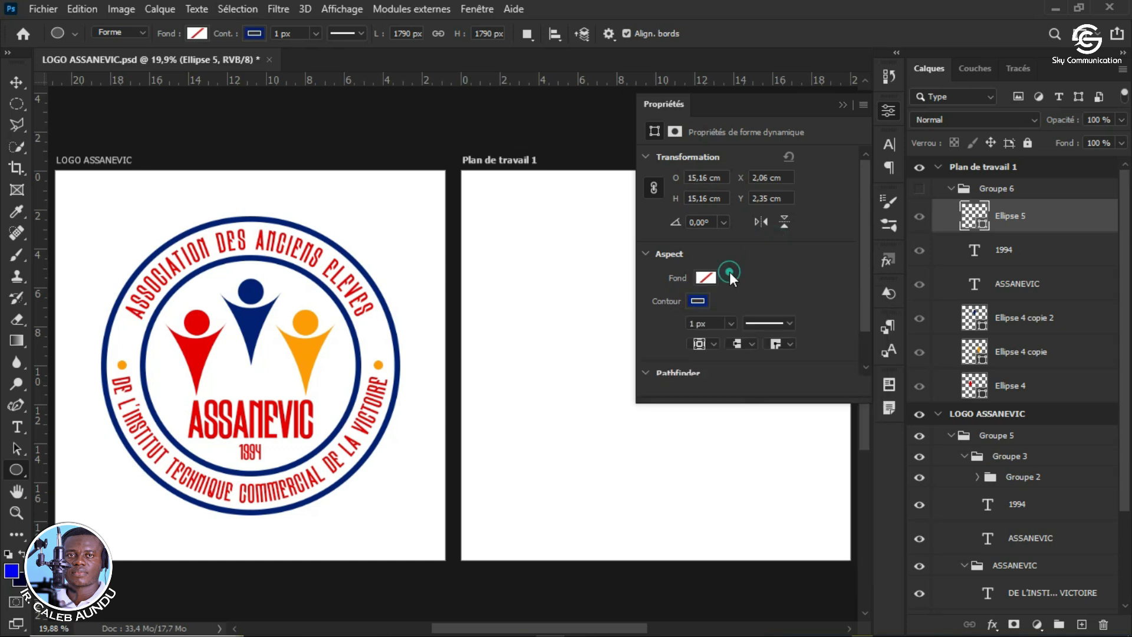
Step: Set the circle's stroke width to 30 px and move its layer out of the hidden group, directly above Groupe 6
{"action": "left_click", "coordinate": [694, 323]}
{"action": "key", "text": "BackSpace"}
{"action": "type", "text": "30"}
{"action": "key", "text": "Return"}
{"action": "left_click_drag", "start_coordinate": [1056, 222], "coordinate": [1042, 181]}
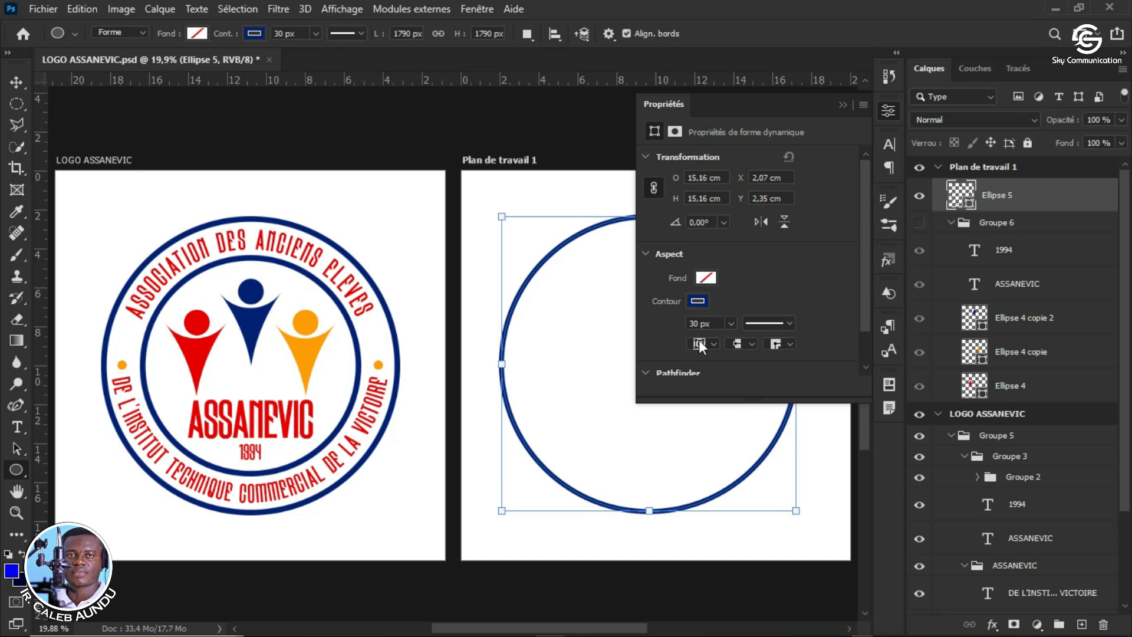
Step: Set the circle's stroke width to 40 px
{"action": "left_click", "coordinate": [693, 321]}
{"action": "type", "text": "4"}
{"action": "key", "text": "Return"}
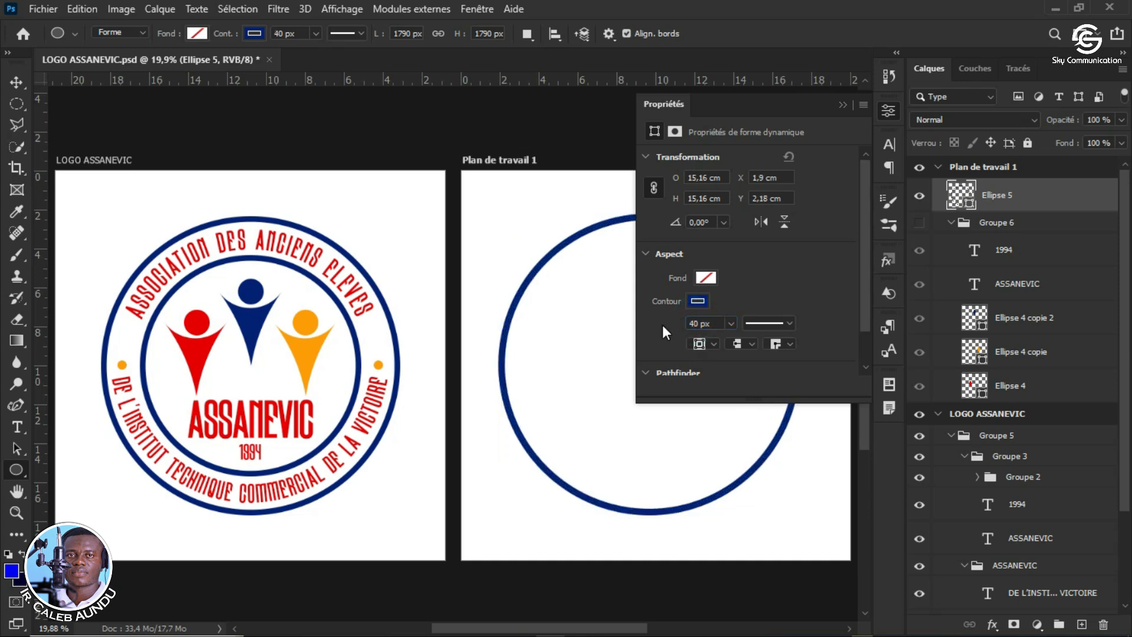
{"action": "left_click", "coordinate": [847, 104]}
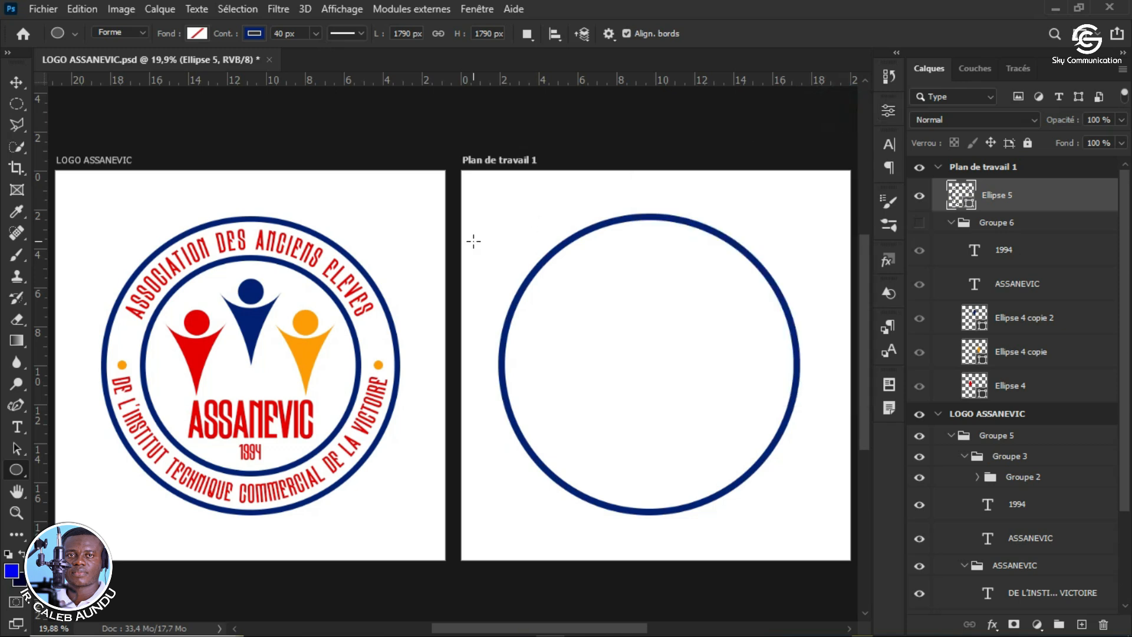
Step: Centre the circle horizontally and vertically on the new artboard
{"action": "key", "text": "v"}
{"action": "left_click", "coordinate": [403, 36]}
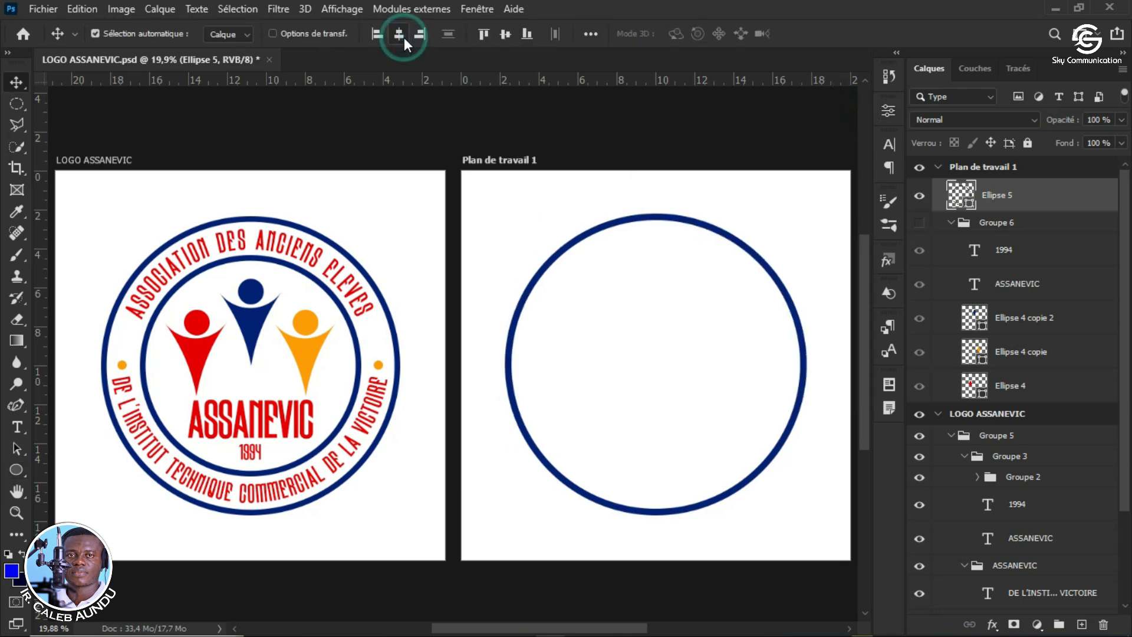
{"action": "left_click", "coordinate": [506, 34]}
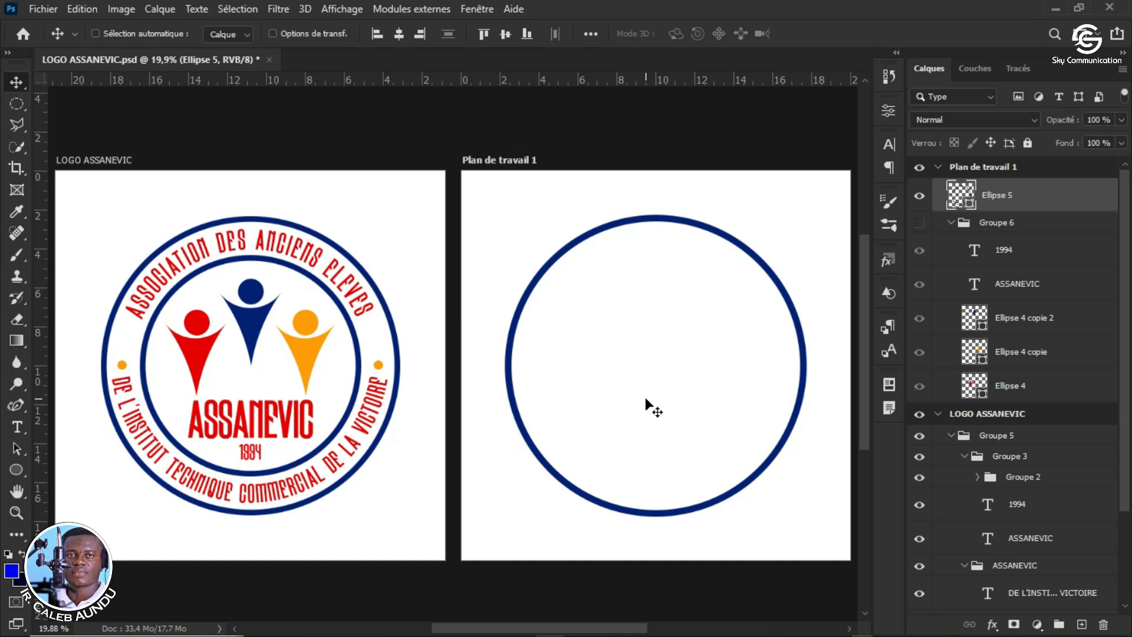
Step: Duplicate the dark blue circle on the new artboard and start a free transform on the copy
{"action": "key", "text": "ctrl+j"}
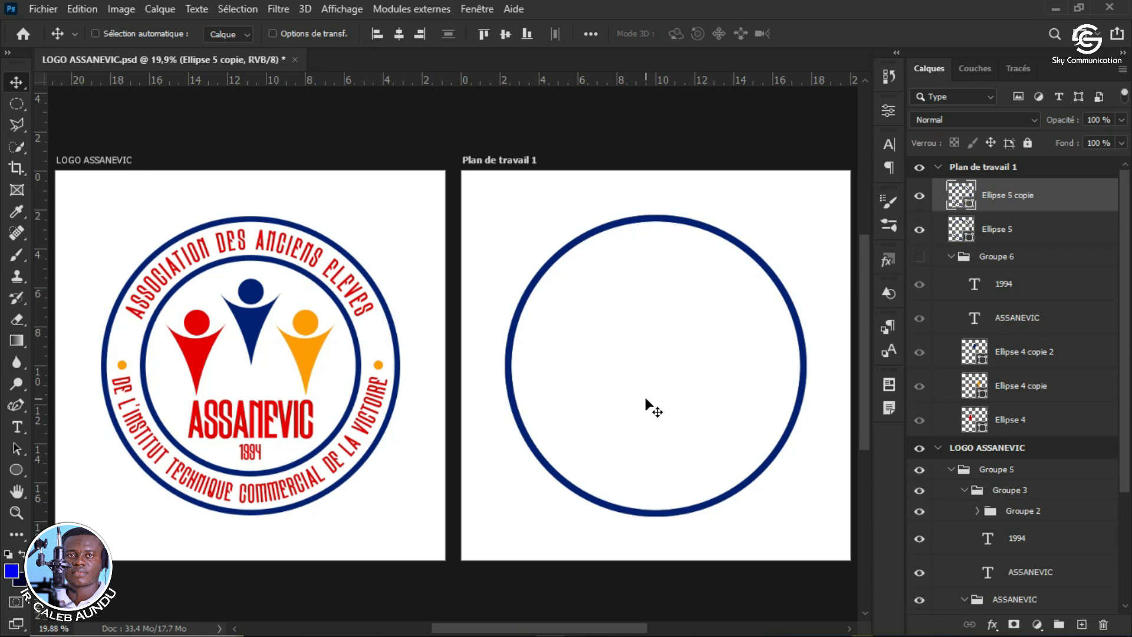
{"action": "key", "text": "ctrl+t"}
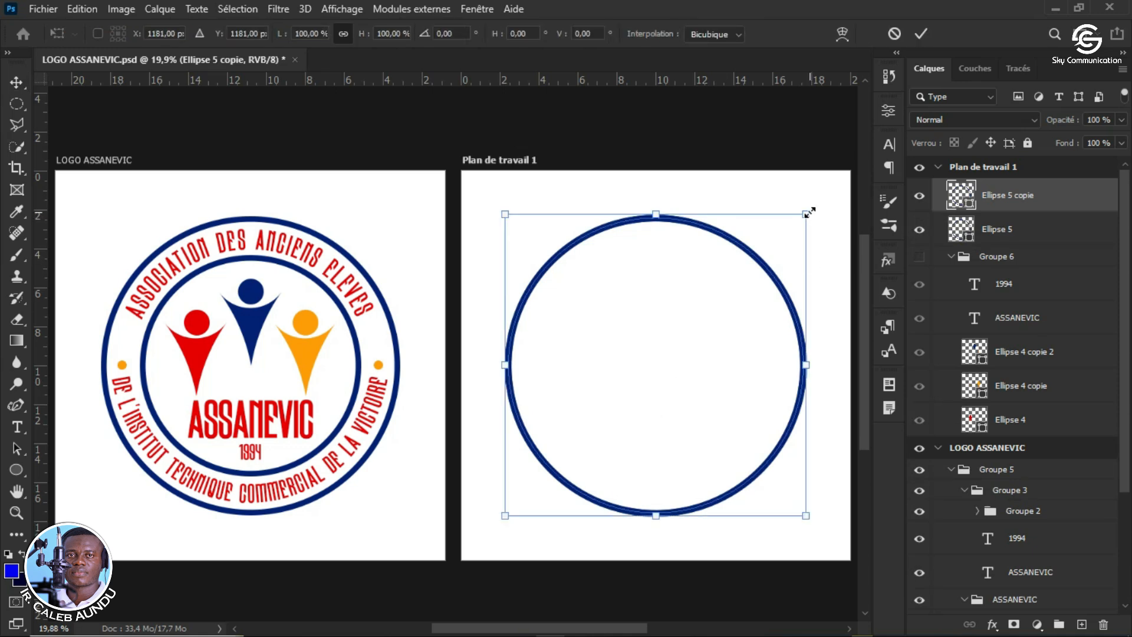
{"action": "left_click_drag", "start_coordinate": [808, 213], "coordinate": [760, 287]}
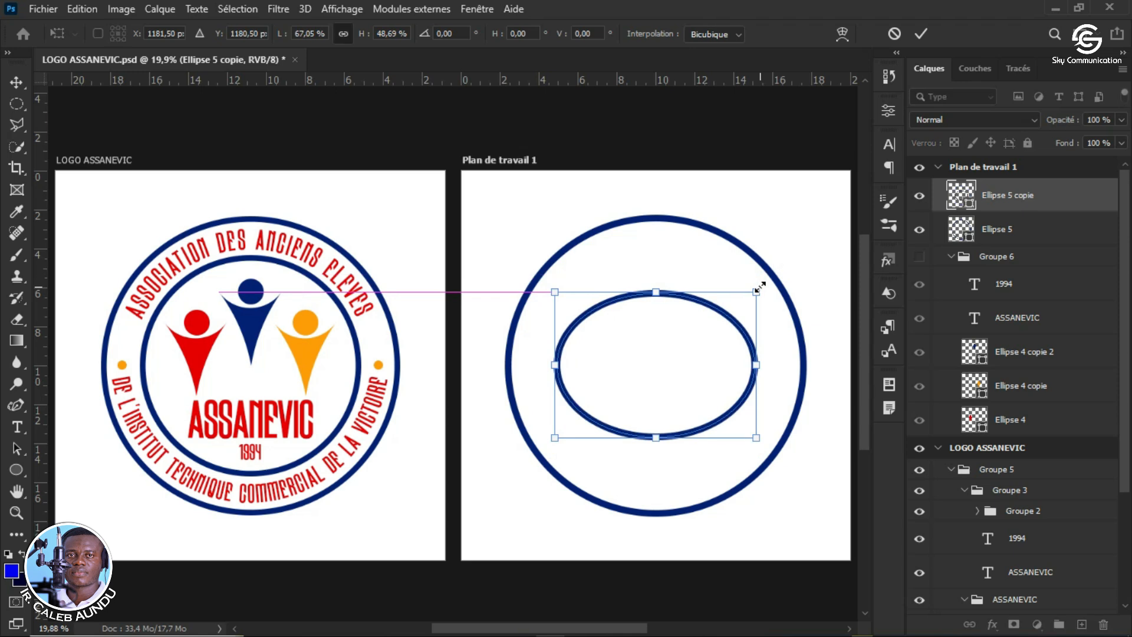
{"action": "key", "text": "ctrl+z"}
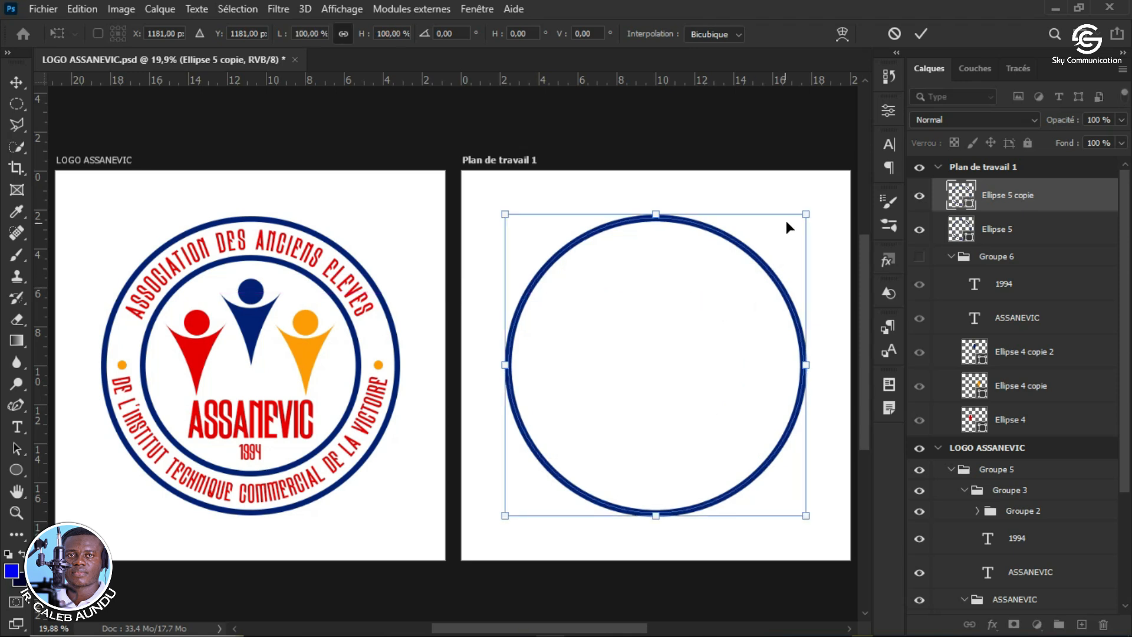
{"action": "left_click_drag", "start_coordinate": [799, 221], "coordinate": [777, 266]}
{"action": "key", "text": "ctrl+z"}
Step: Scale the circle copy proportionally about its centre to about 72% to form the inner ring
{"action": "left_click_drag", "start_coordinate": [805, 212], "coordinate": [770, 257]}
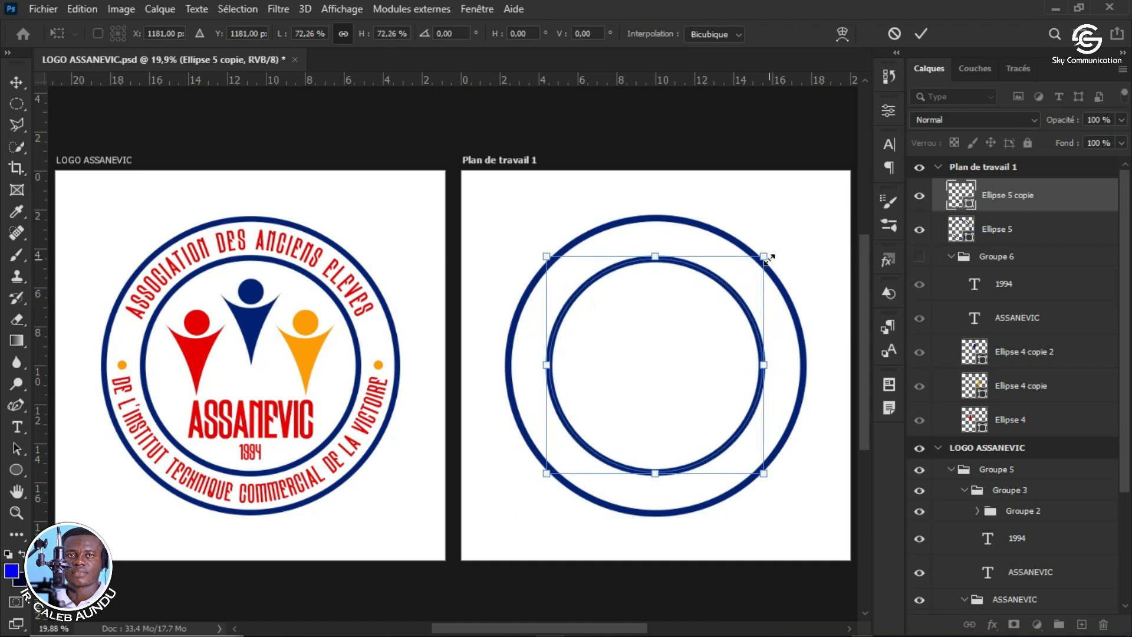
{"action": "key", "text": "Return"}
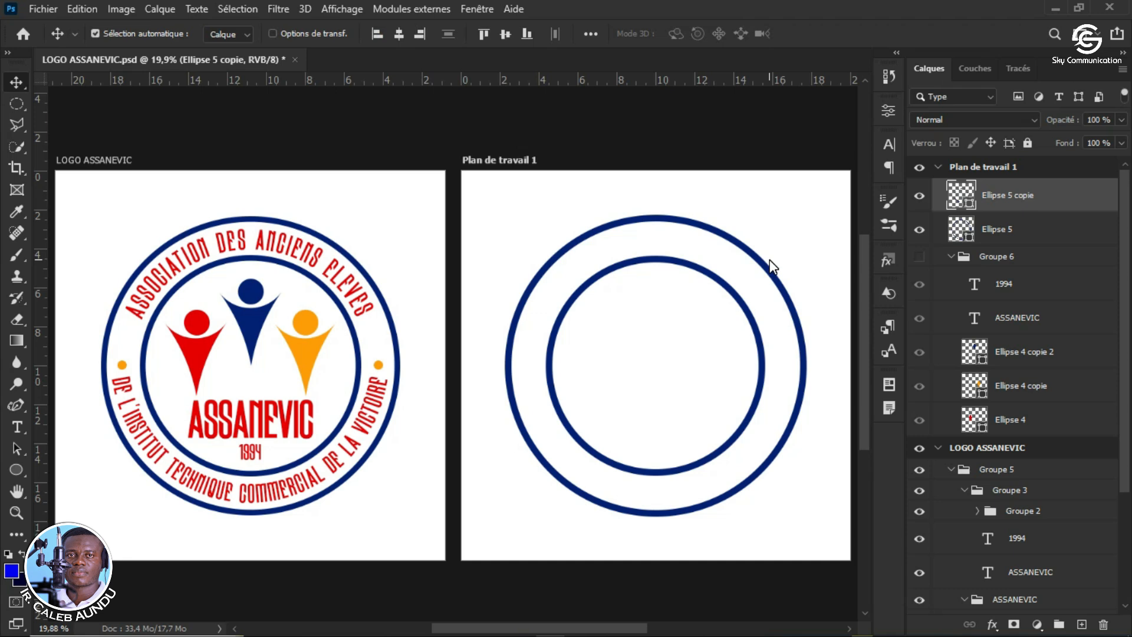
Step: Add text along the inner circle's path reading "ASSOCIATION DES ANCIENS"
{"action": "left_click", "coordinate": [16, 427]}
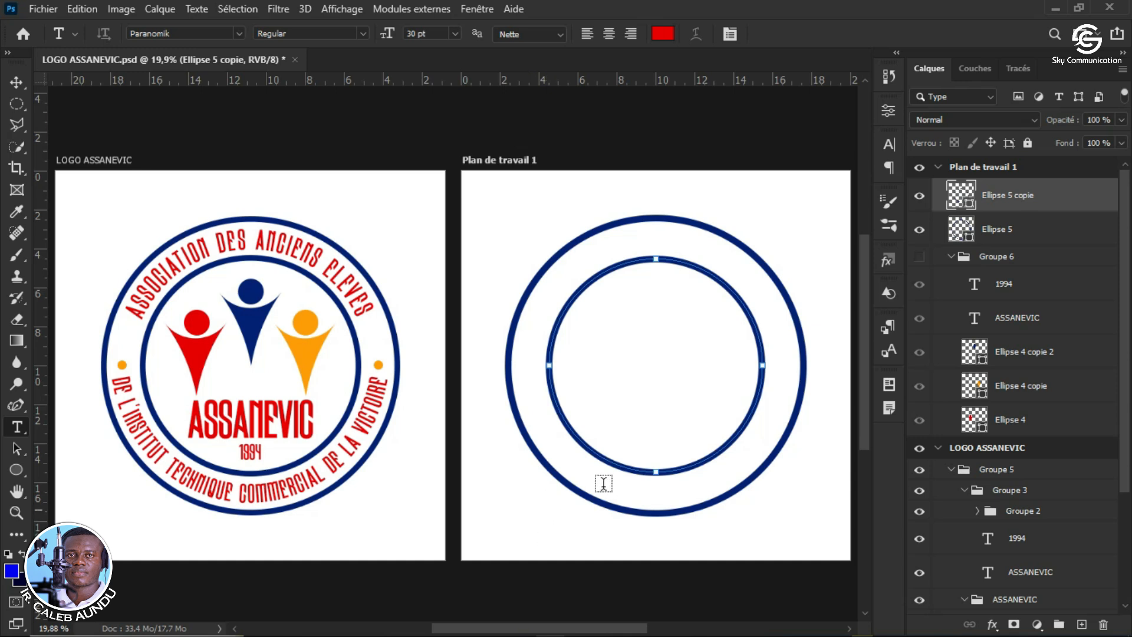
{"action": "left_click", "coordinate": [655, 470]}
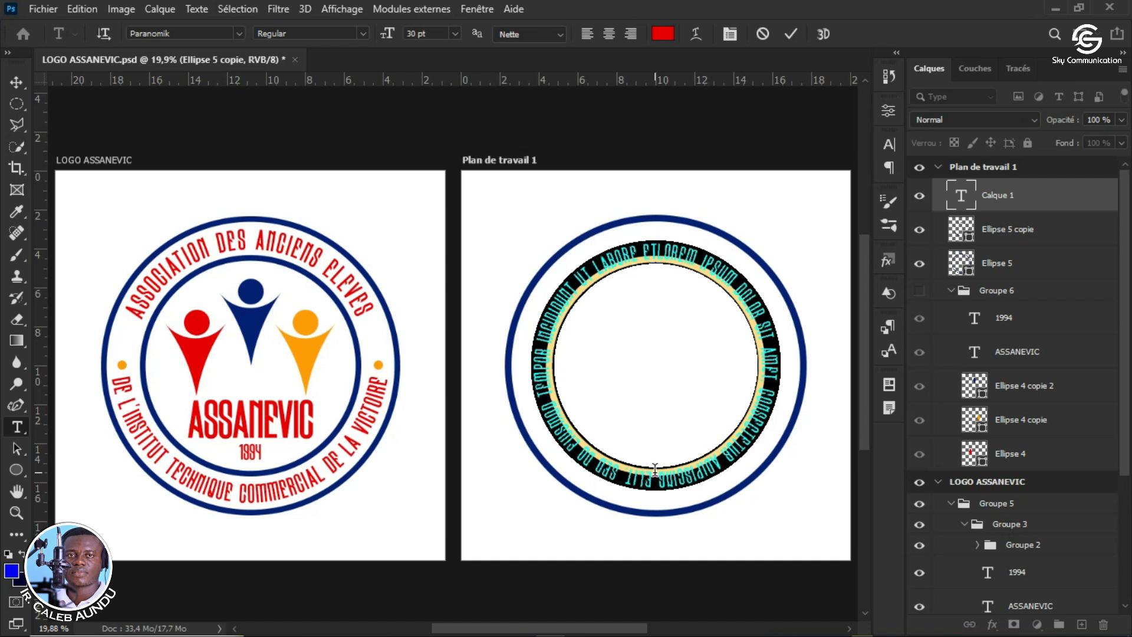
{"action": "type", "text": "ASS"}
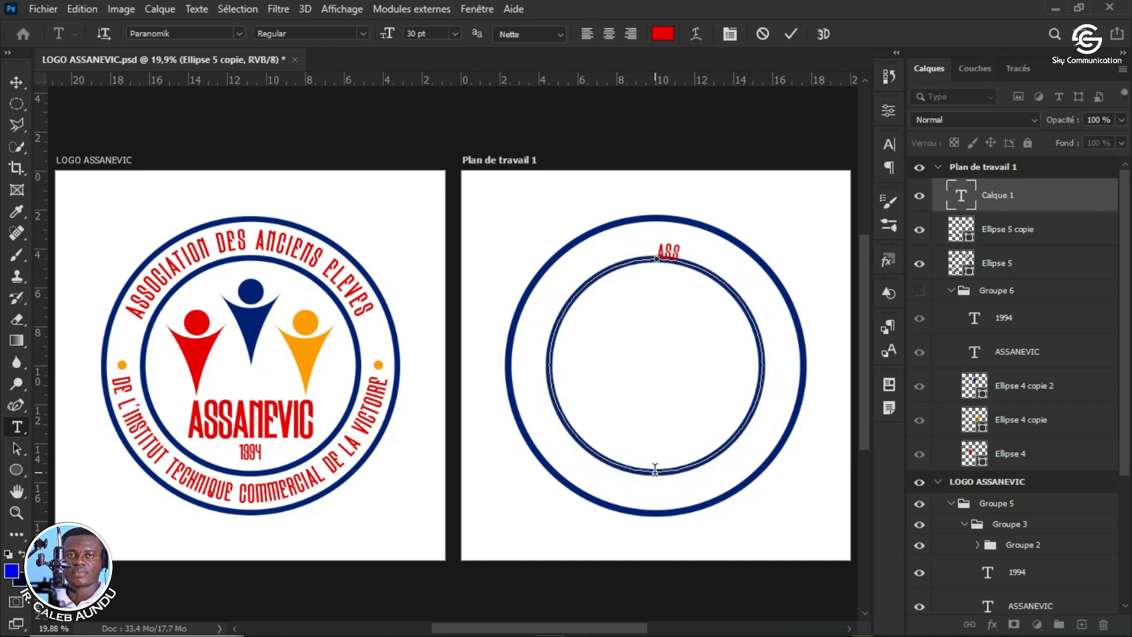
{"action": "type", "text": "OCIATION"}
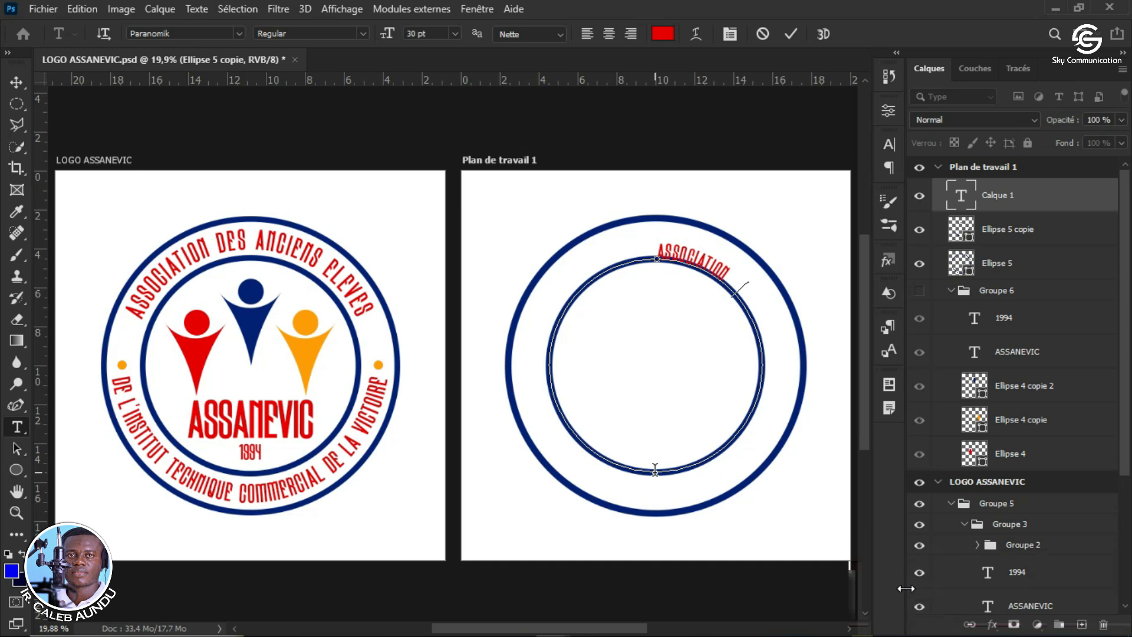
{"action": "type", "text": " DES ANCIENS"}
{"action": "left_click", "coordinate": [778, 352]}
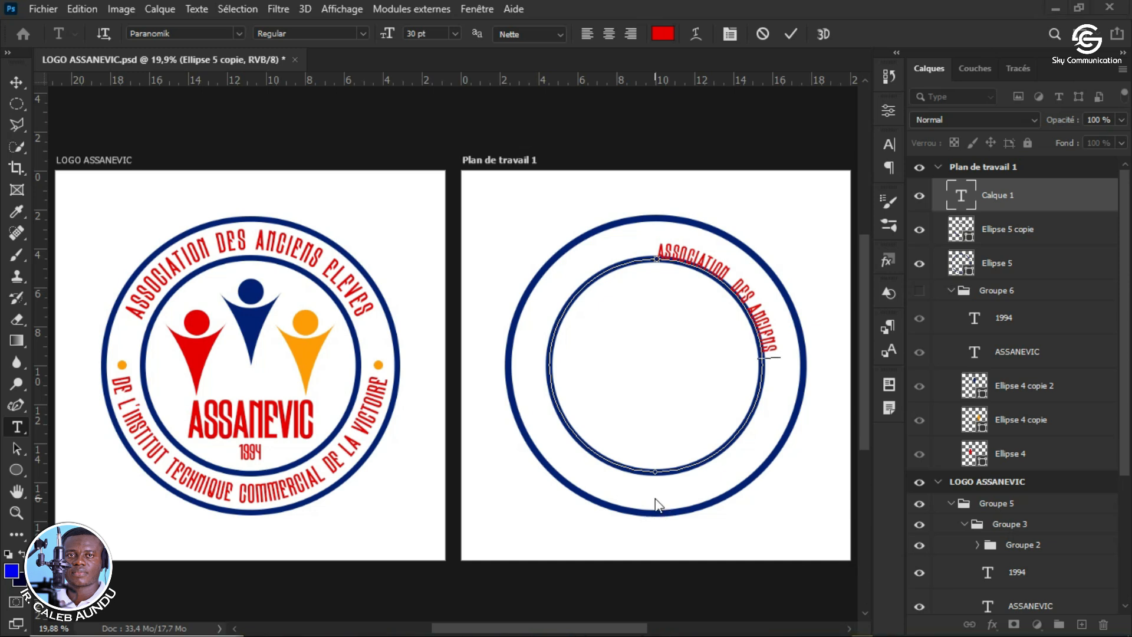
{"action": "key", "text": "super"}
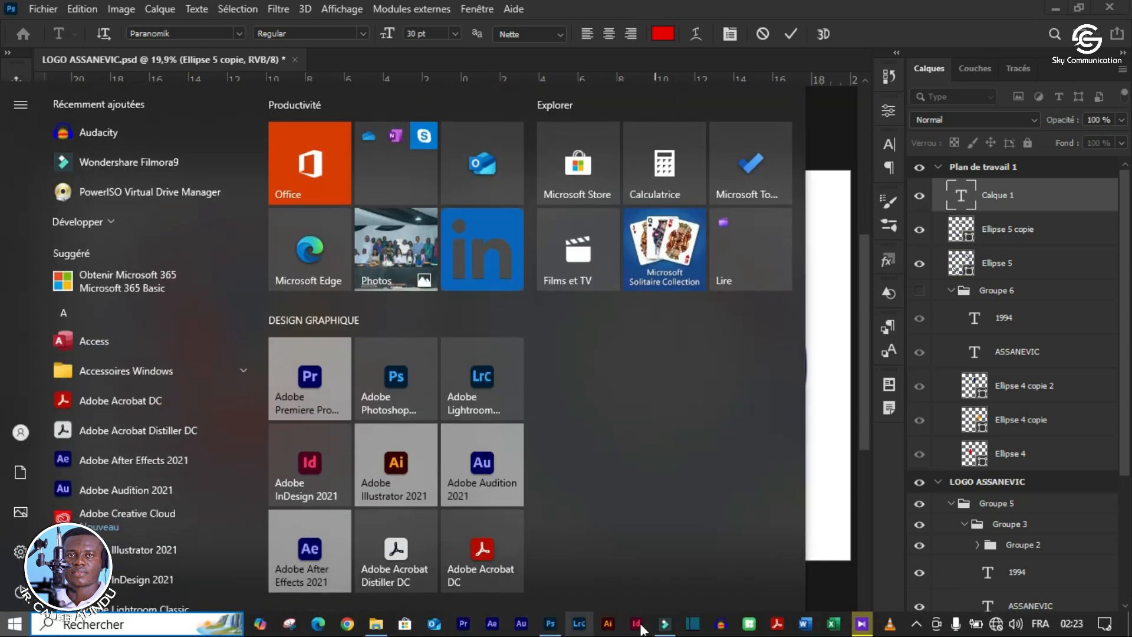
{"action": "left_click", "coordinate": [664, 624]}
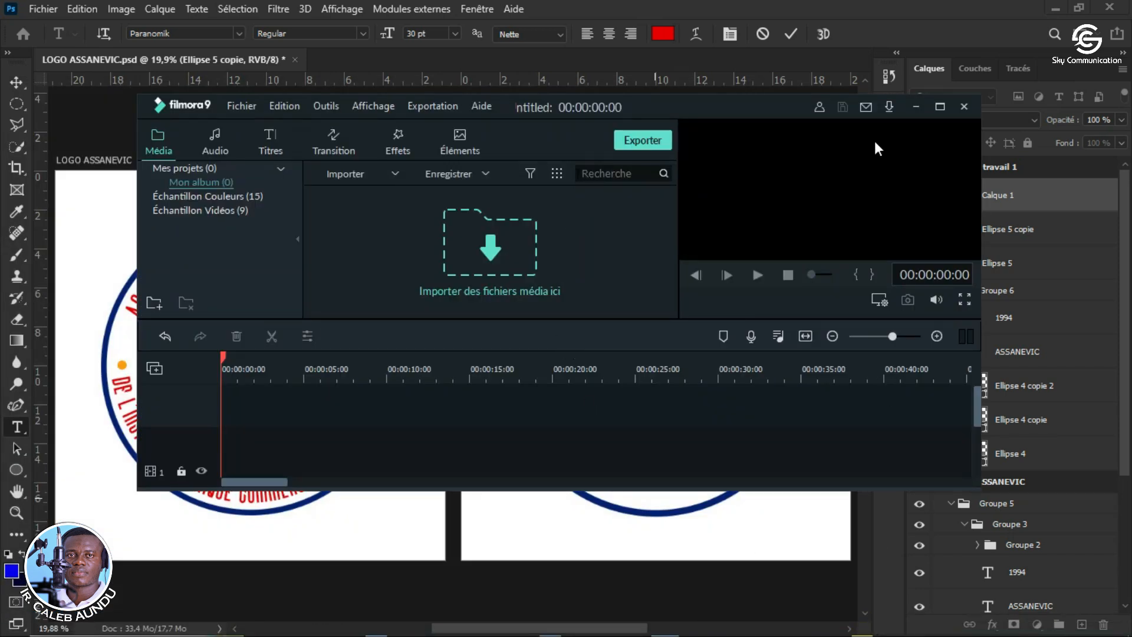
{"action": "left_click", "coordinate": [487, 174]}
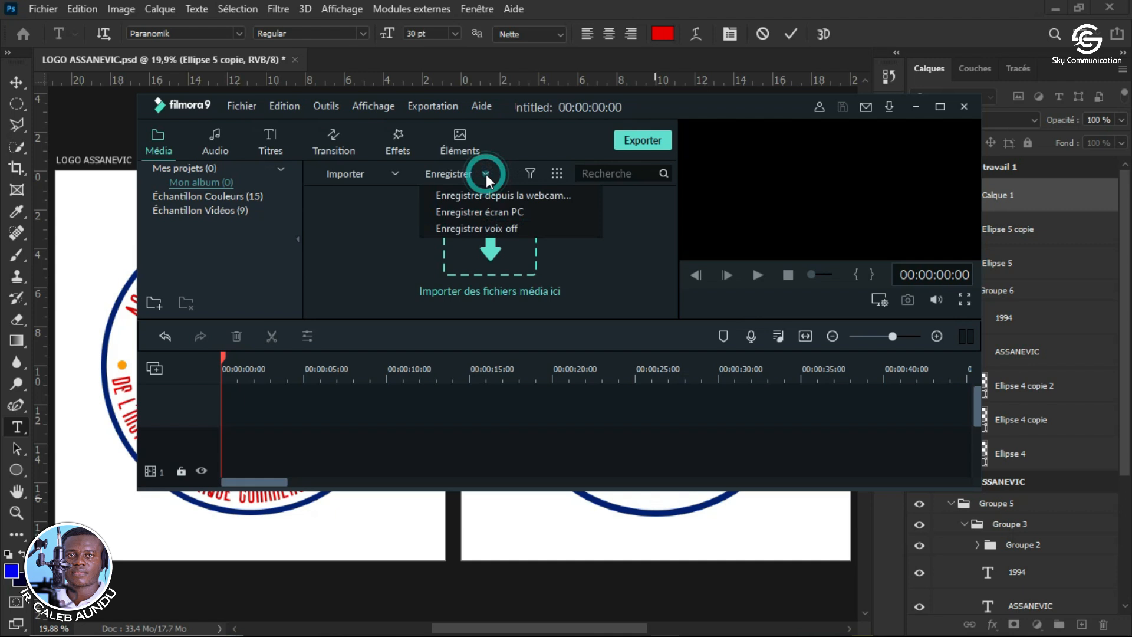
{"action": "left_click", "coordinate": [490, 212]}
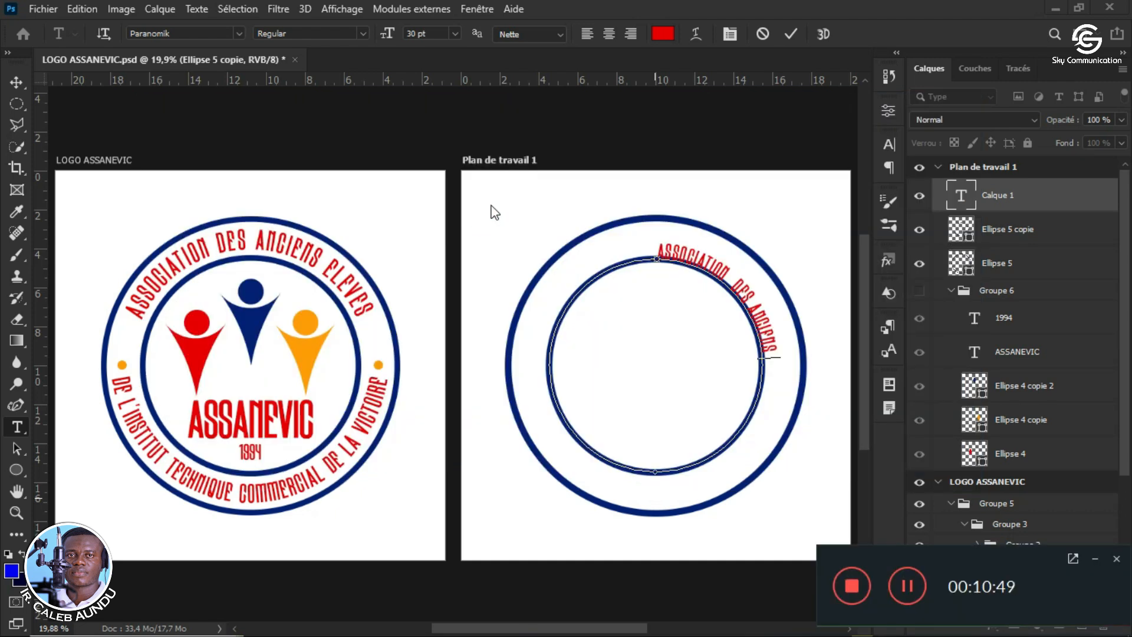
{"action": "left_click", "coordinate": [1094, 559]}
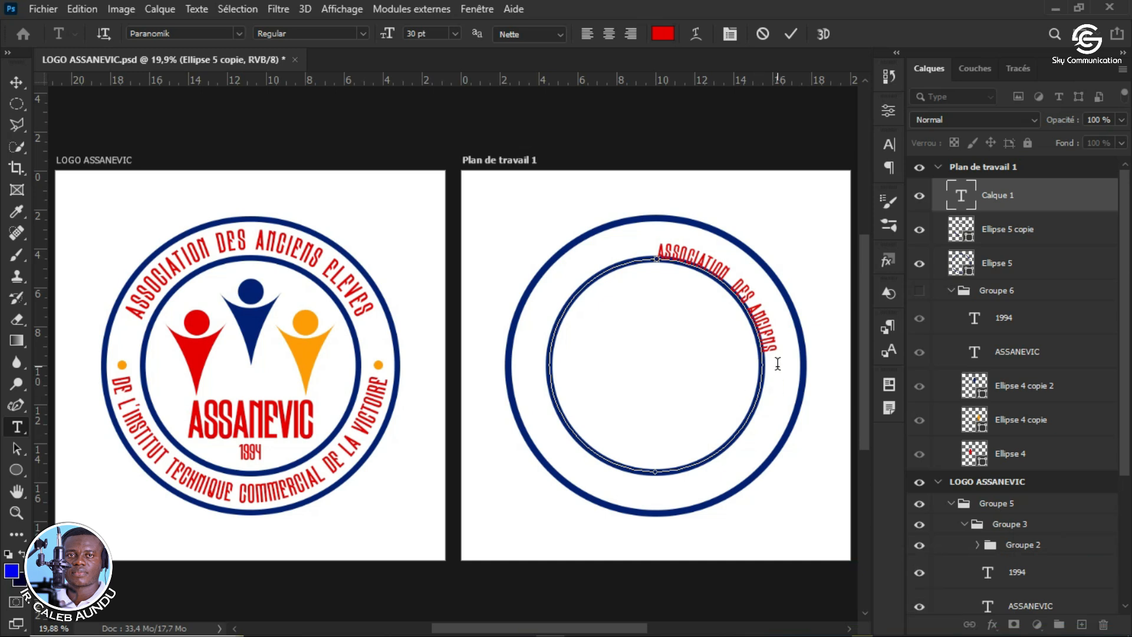
Step: Add the word "ELEVES" at the end of the curved text and centre-align the whole text
{"action": "type", "text": "ELEVES"}
{"action": "key", "text": "ctrl+a"}
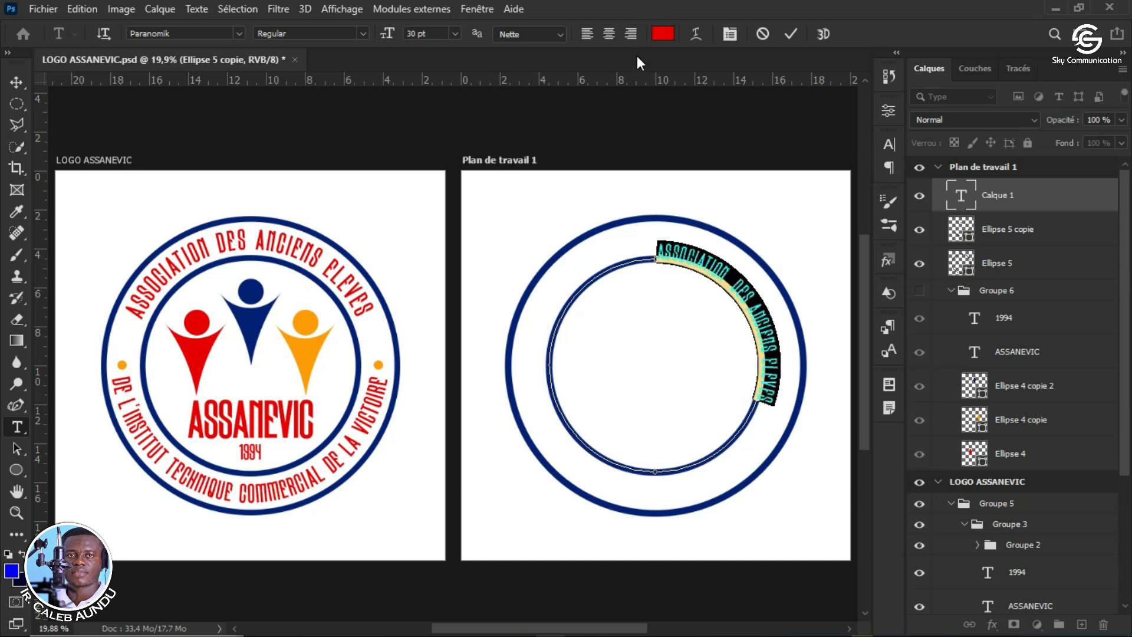
{"action": "left_click", "coordinate": [608, 34]}
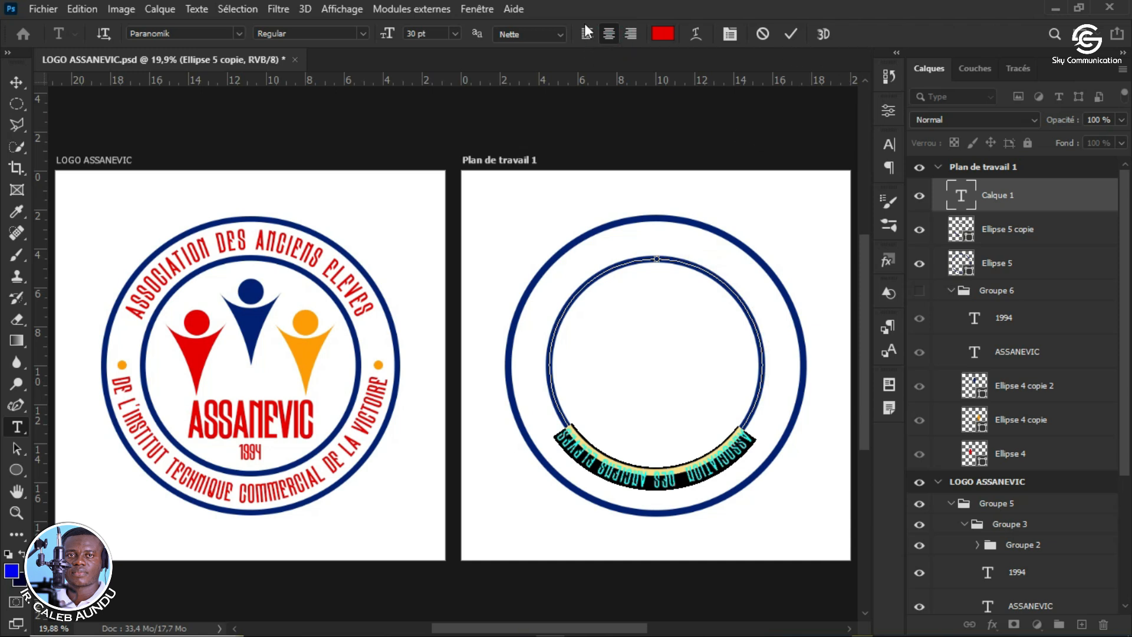
{"action": "left_click", "coordinate": [611, 35]}
Step: Set the curved text's font size to 40 pt and commit the text
{"action": "left_click", "coordinate": [454, 33]}
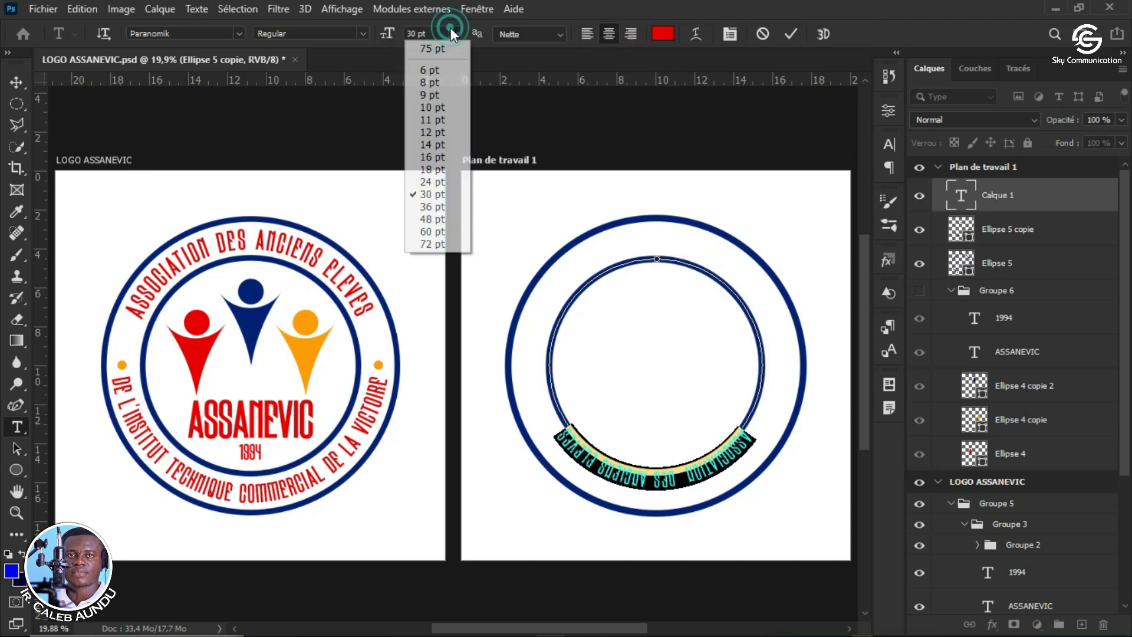
{"action": "left_click", "coordinate": [419, 207]}
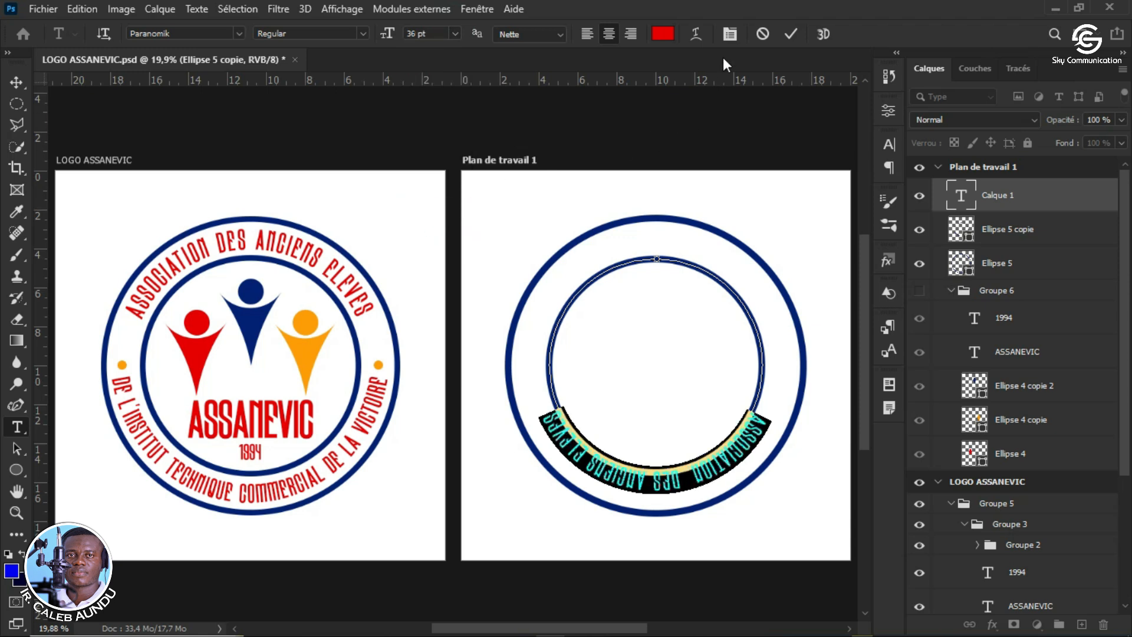
{"action": "left_click", "coordinate": [388, 33]}
{"action": "key", "text": "Up"}
{"action": "key", "text": "Up"}
{"action": "key", "text": "Up"}
{"action": "key", "text": "Up"}
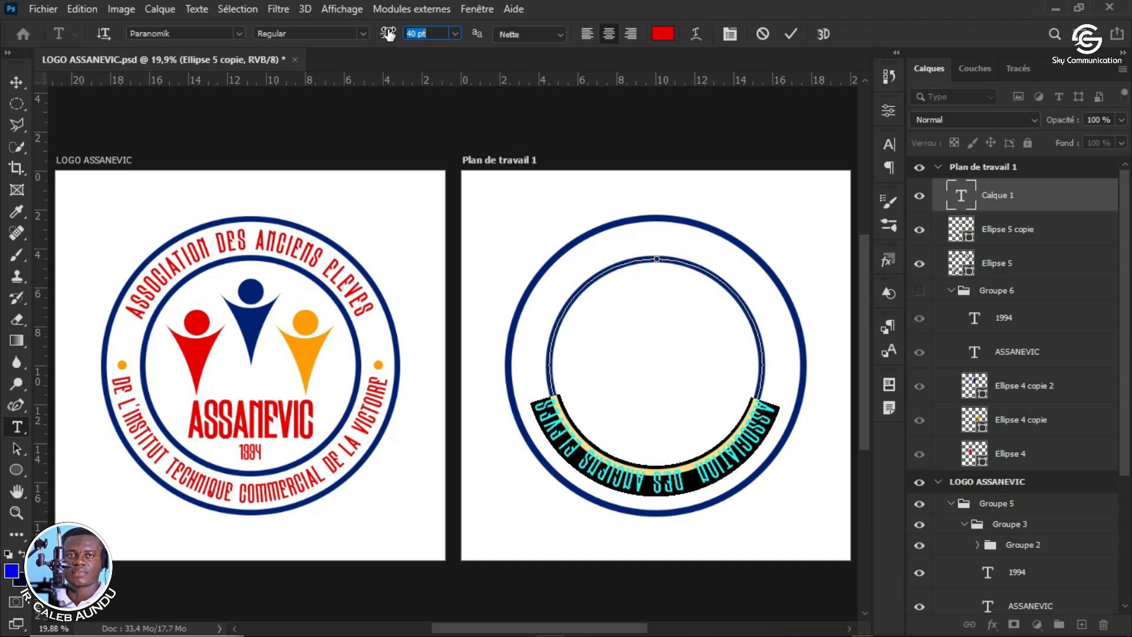
{"action": "left_click", "coordinate": [788, 34]}
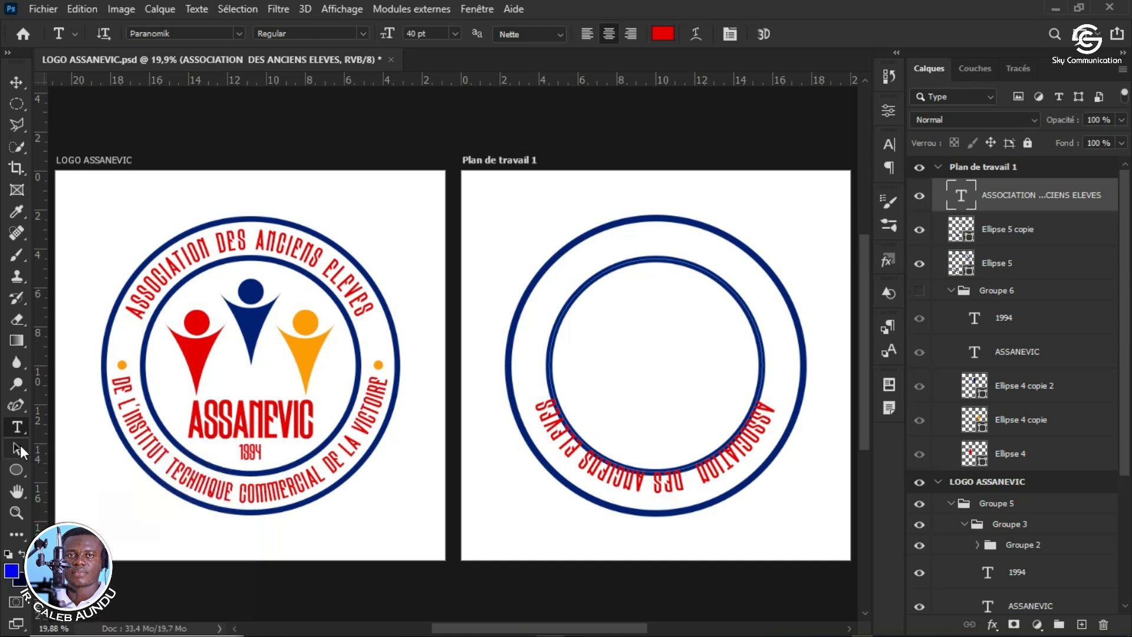
Step: Use the Path Selection tool to slide the curved text around the inner circle so it is centred along the upper arc
{"action": "left_click", "coordinate": [20, 445]}
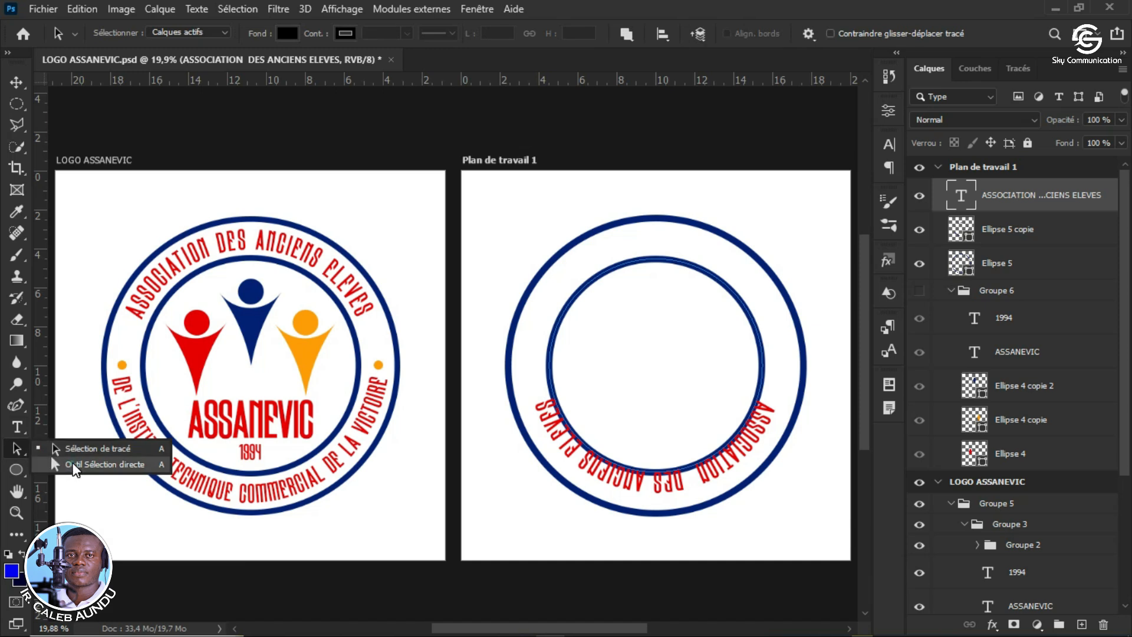
{"action": "left_click", "coordinate": [73, 465]}
{"action": "right_click", "coordinate": [21, 451]}
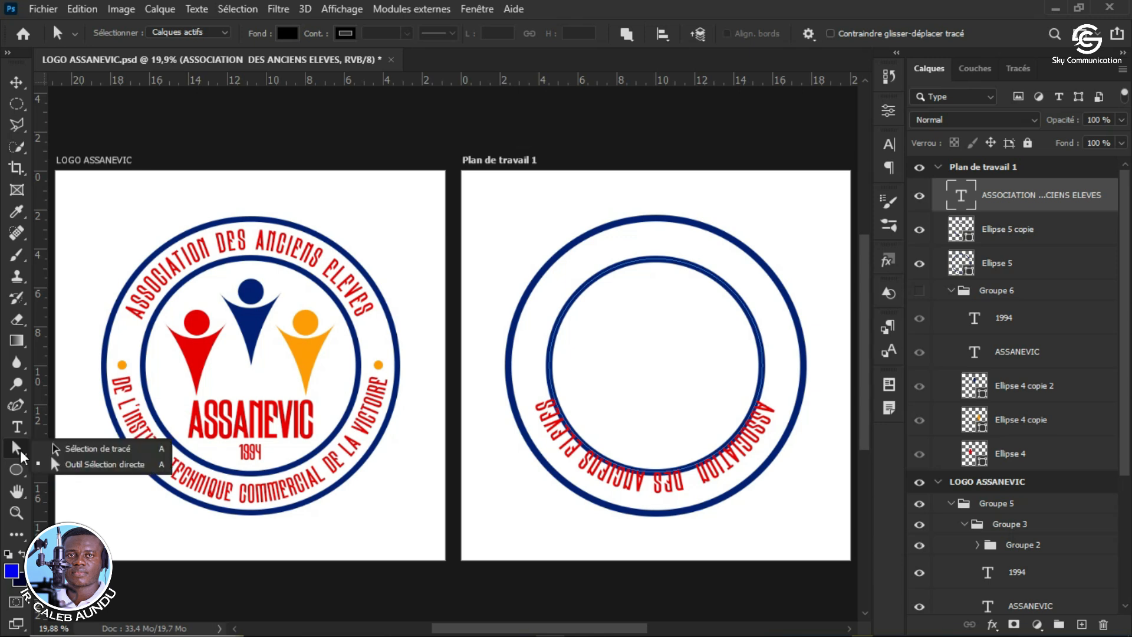
{"action": "left_click", "coordinate": [91, 449]}
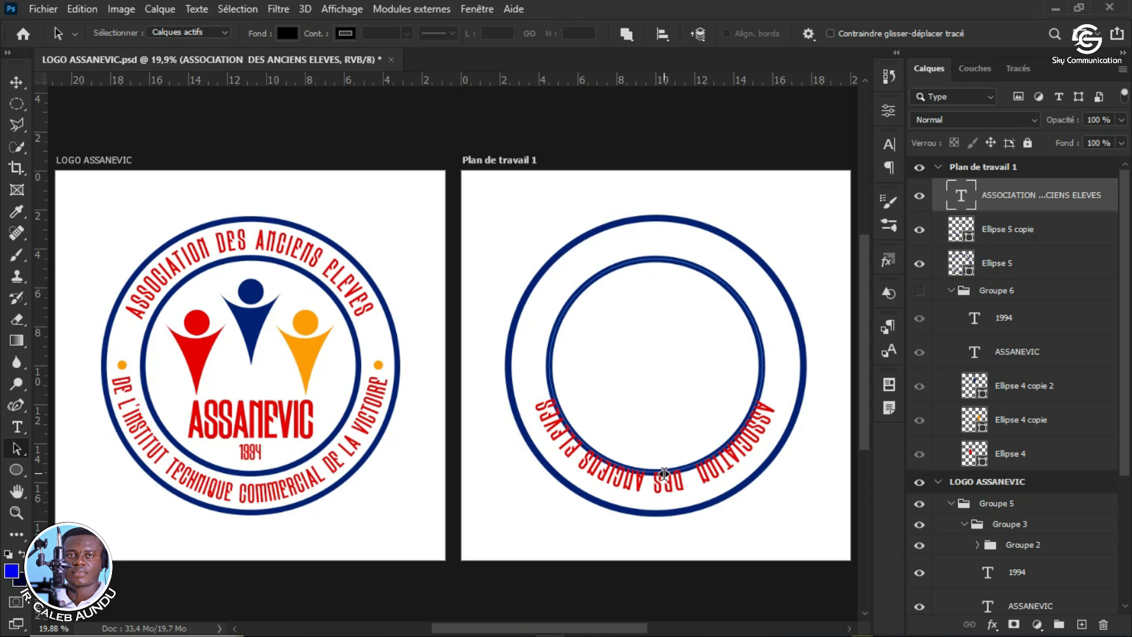
{"action": "left_click", "coordinate": [662, 470]}
{"action": "left_click_drag", "start_coordinate": [662, 471], "coordinate": [653, 244]}
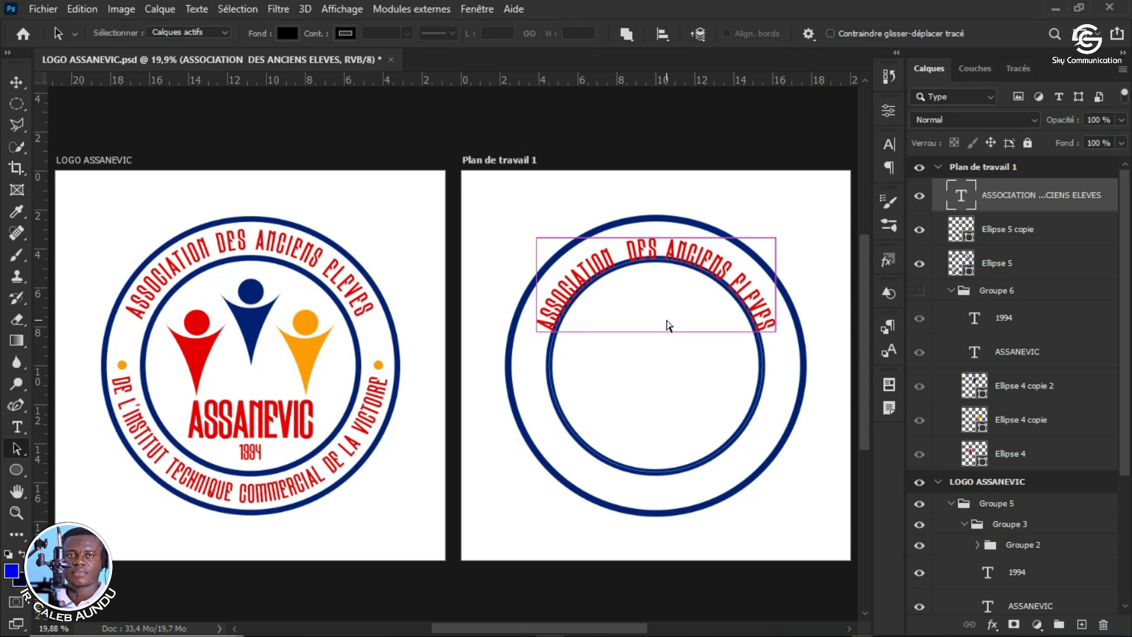
Step: Scale the curved text's path proportionally about its centre to about 110%, placing the text between the two rings
{"action": "key", "text": "ctrl+t"}
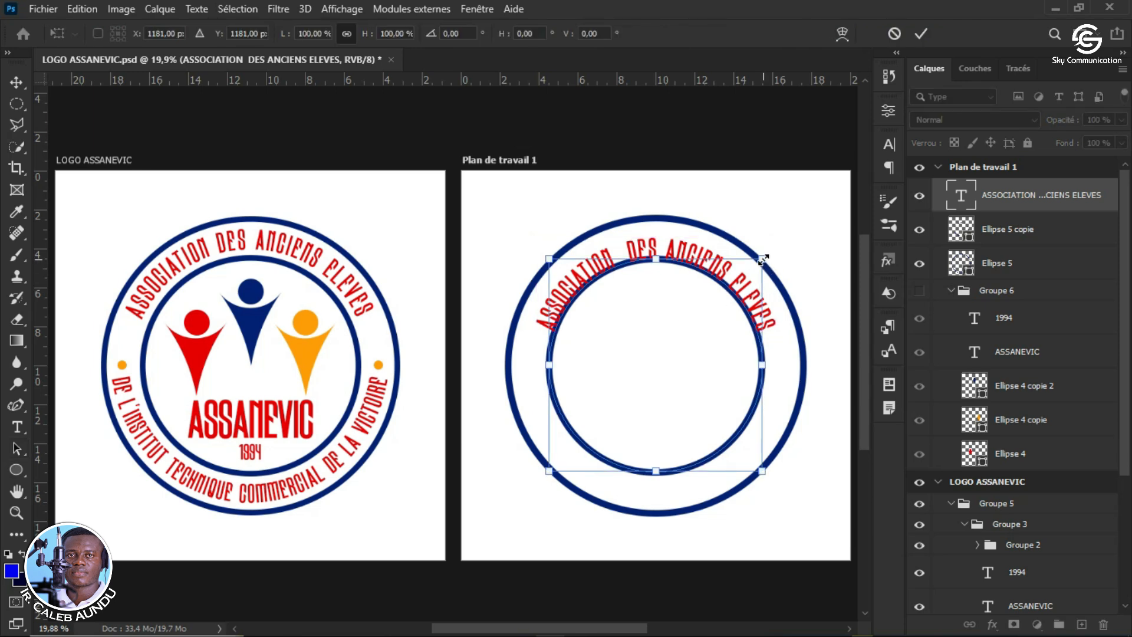
{"action": "key", "text": "alt+shift"}
{"action": "left_click_drag", "start_coordinate": [763, 259], "coordinate": [772, 247]}
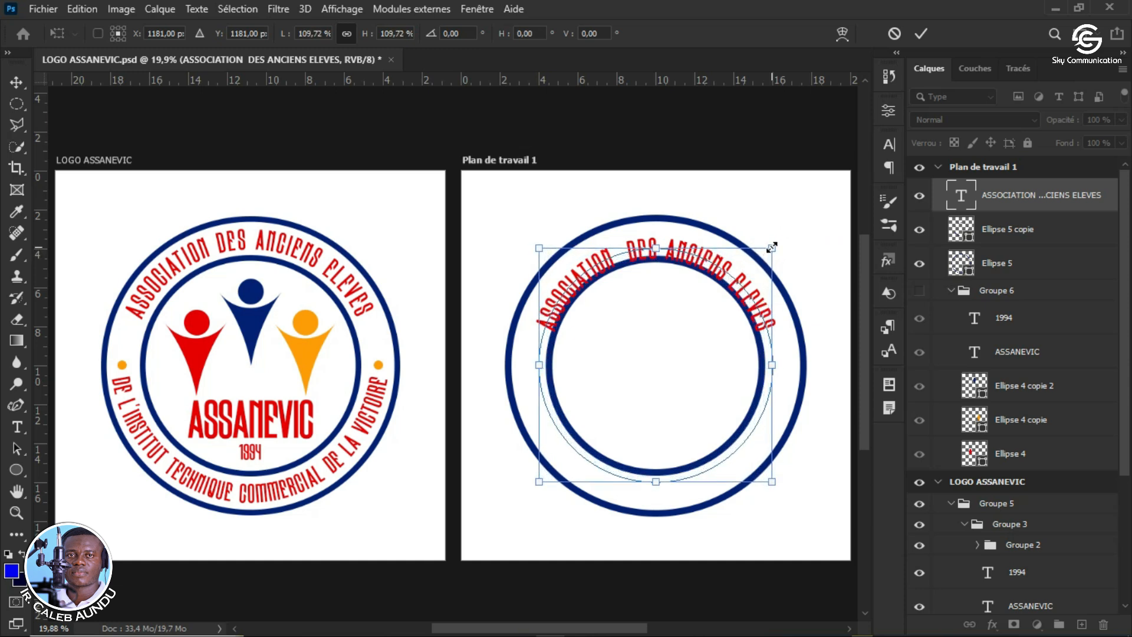
{"action": "key", "text": "Return"}
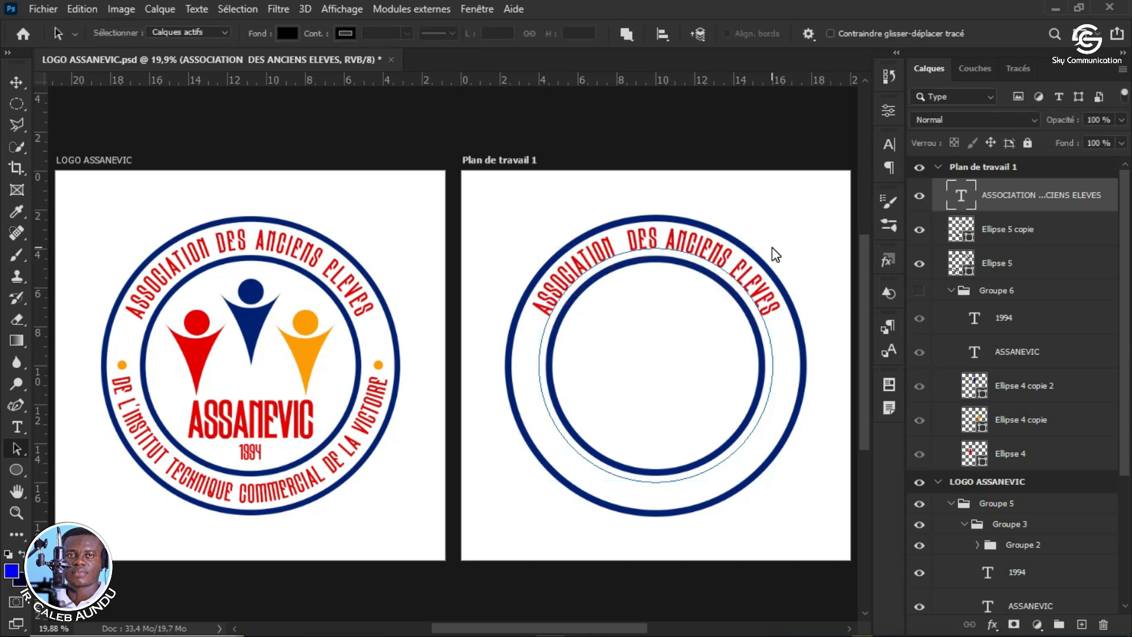
Step: Start a type-on-path text on the outer circle (Ellipse 5) and enter "DE L'INSTITUT TECHNIQUE"
{"action": "left_click", "coordinate": [18, 426]}
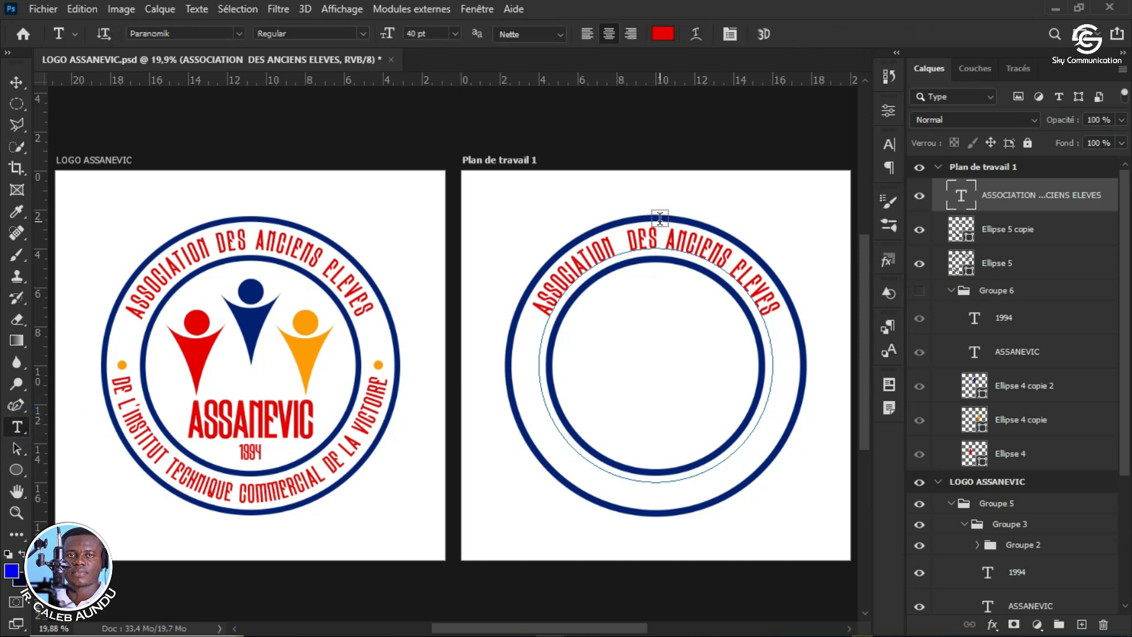
{"action": "left_click", "coordinate": [1055, 265]}
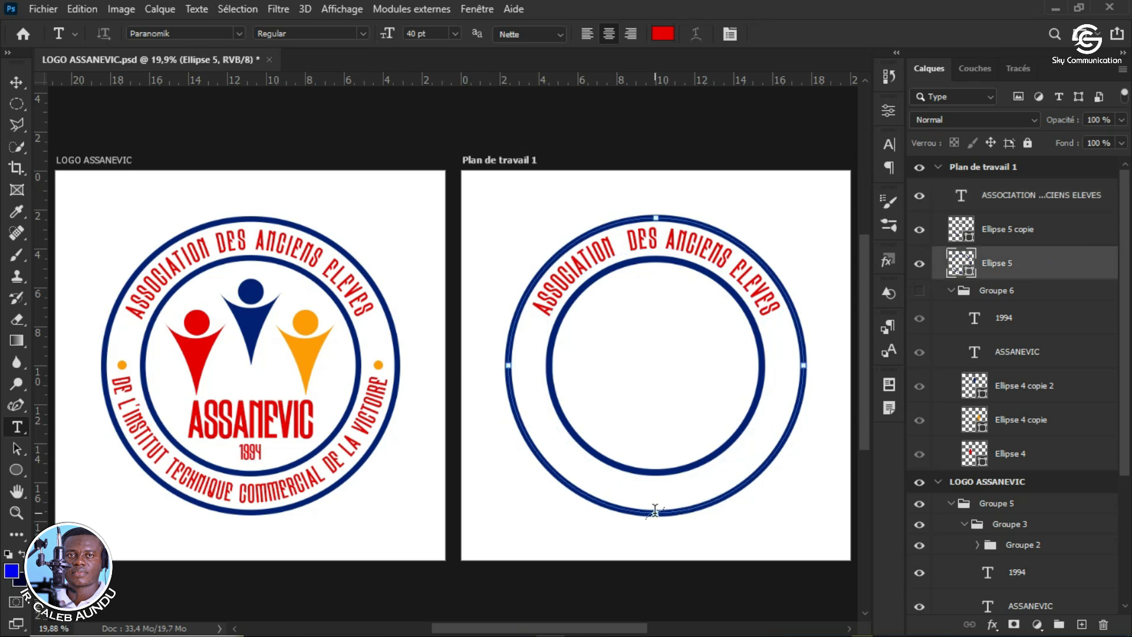
{"action": "left_click", "coordinate": [657, 214]}
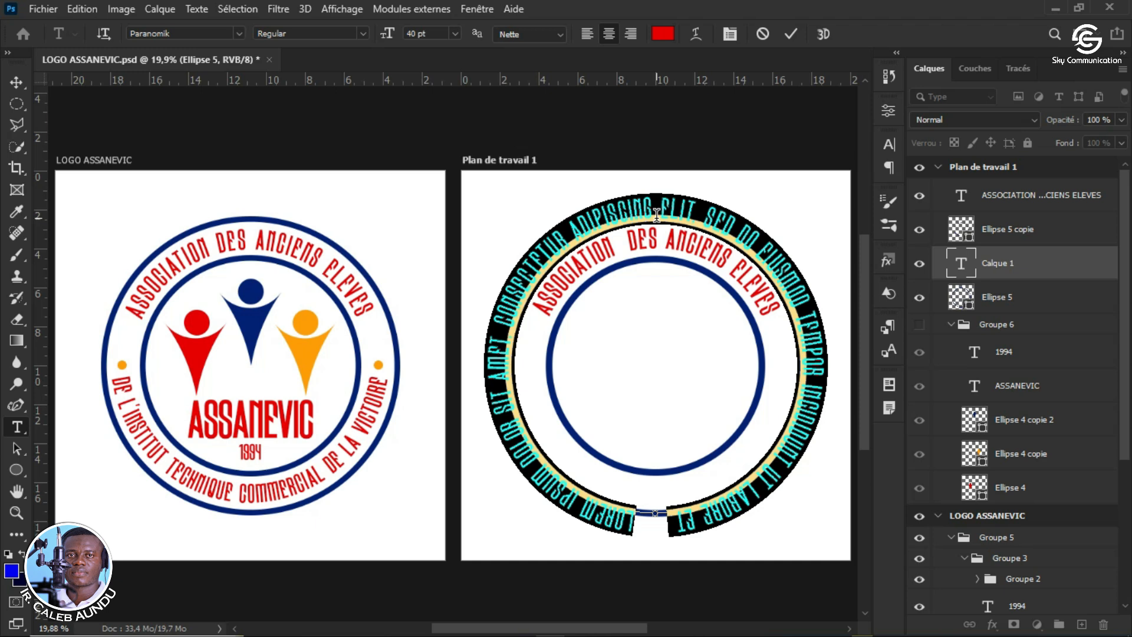
{"action": "type", "text": "DE"}
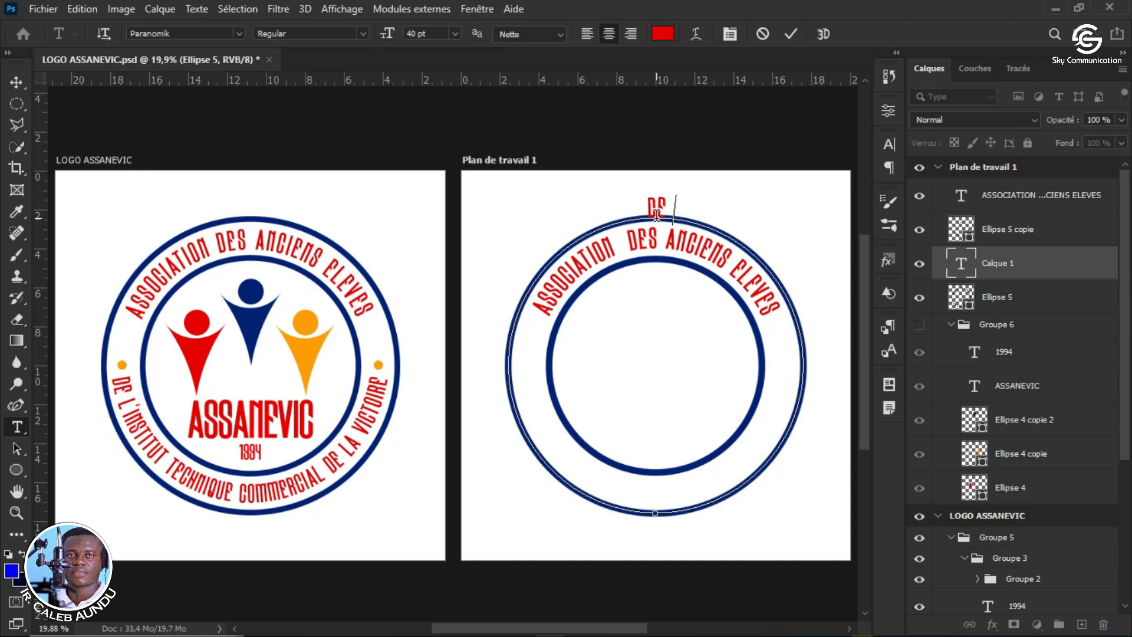
{"action": "type", "text": " L'IN"}
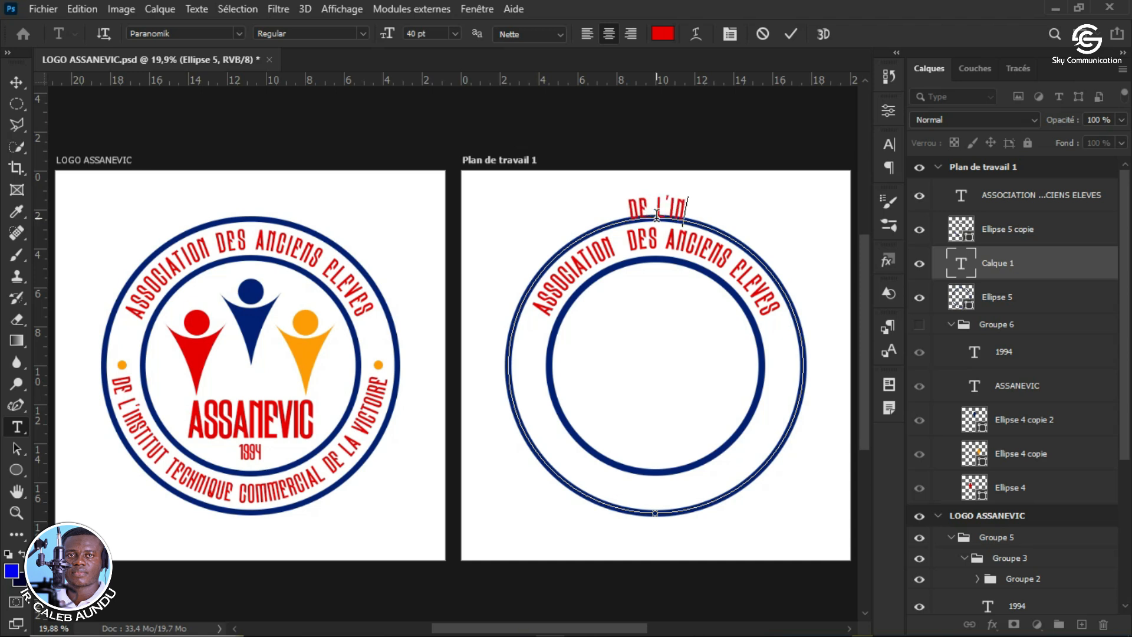
{"action": "type", "text": "STITUT"}
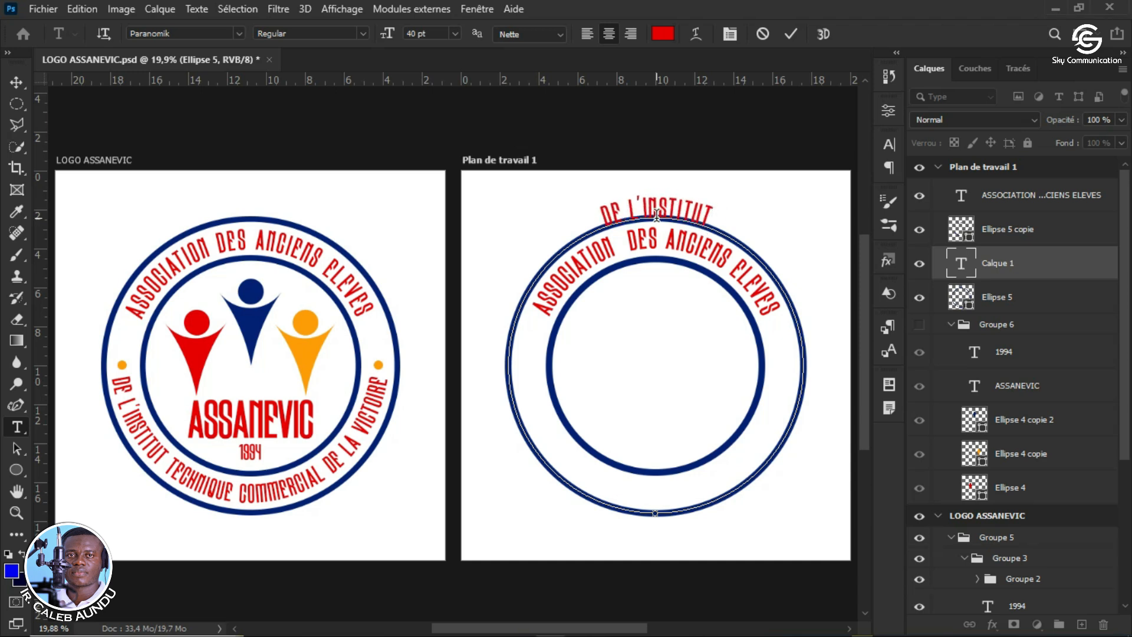
{"action": "type", "text": " TECHNIQUE"}
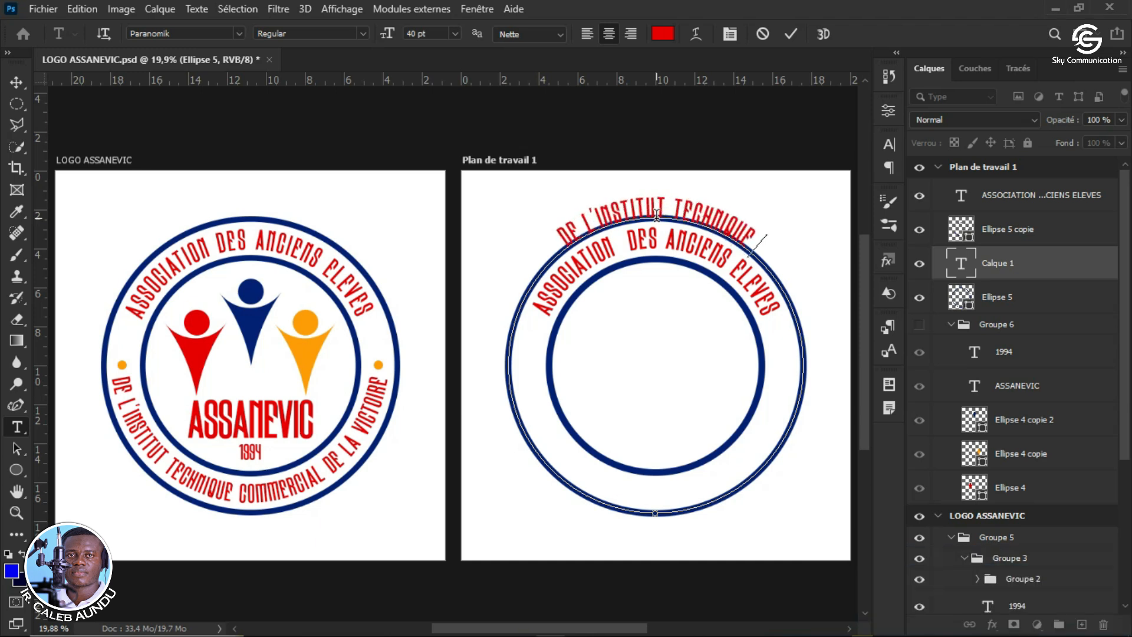
Step: Continue the outer circle's text with "COMMERCIAL DE LA VICTOIRE" and commit it
{"action": "type", "text": " C"}
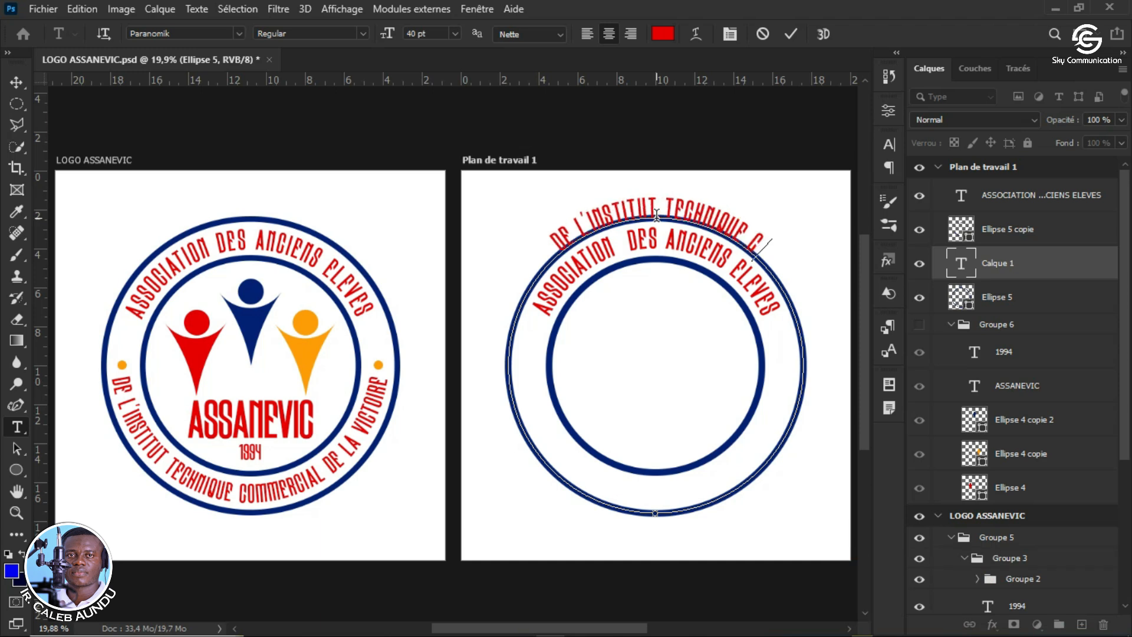
{"action": "type", "text": "OMM"}
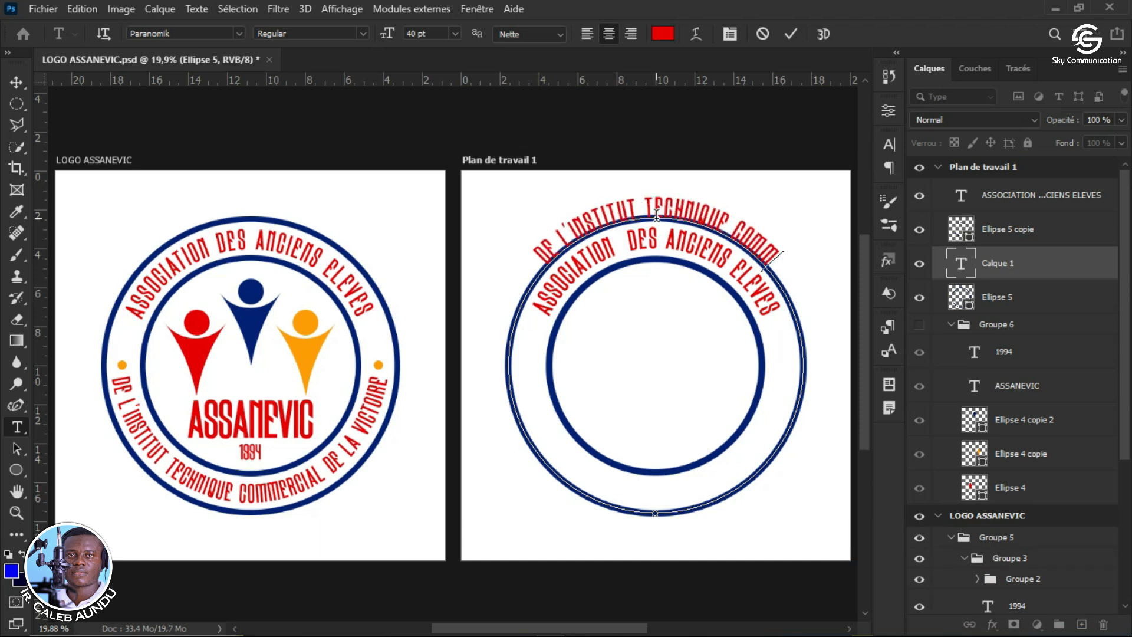
{"action": "type", "text": "ER"}
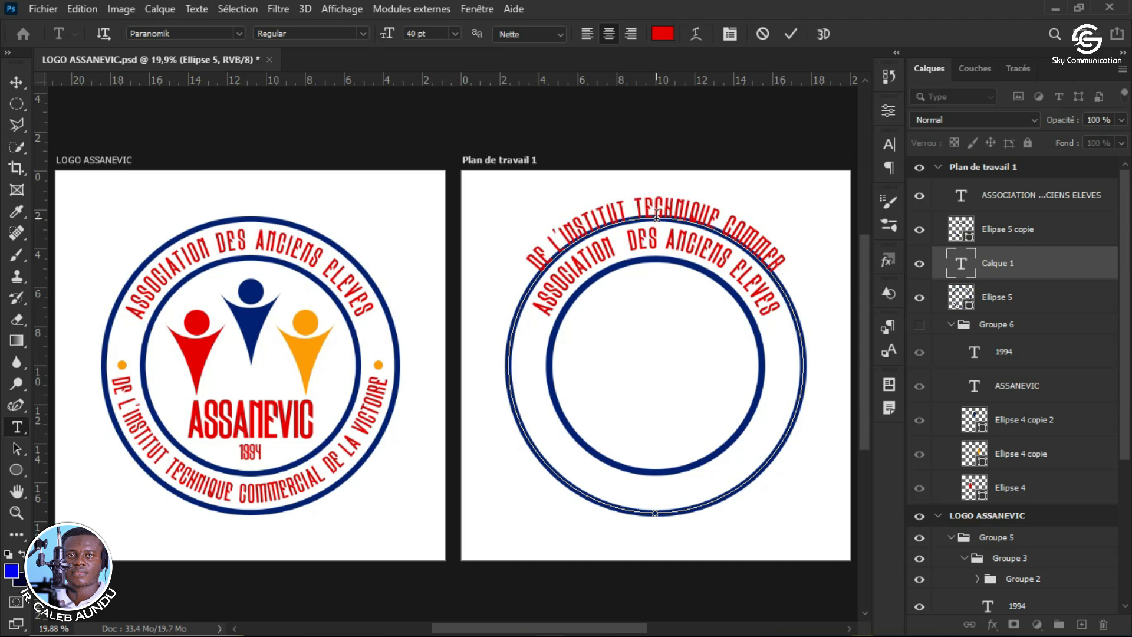
{"action": "type", "text": "CI"}
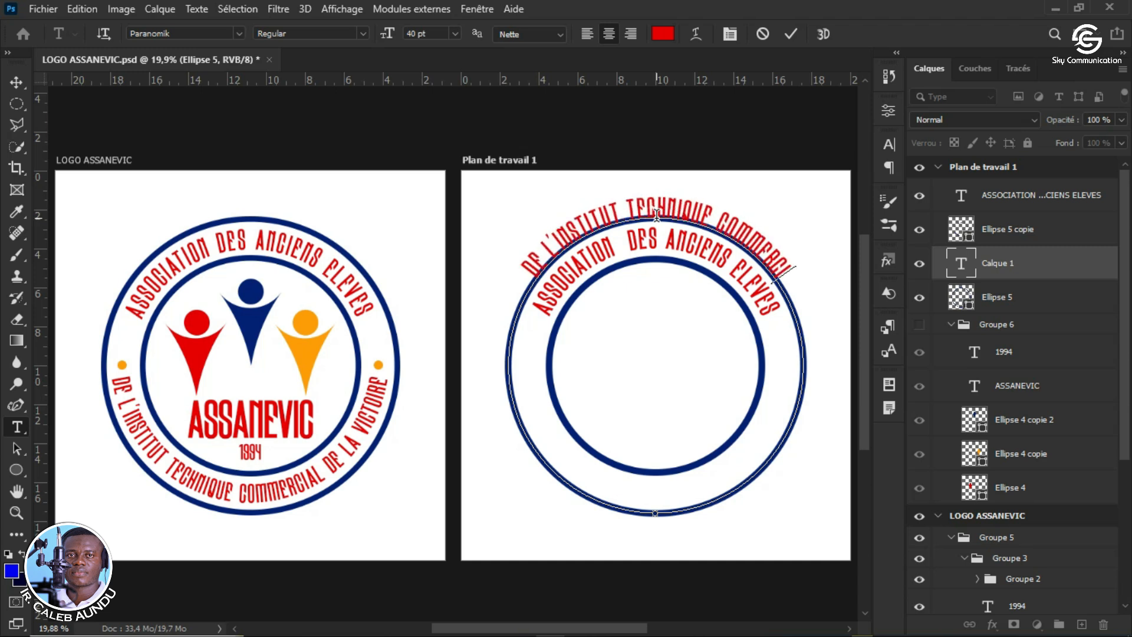
{"action": "type", "text": "AL"}
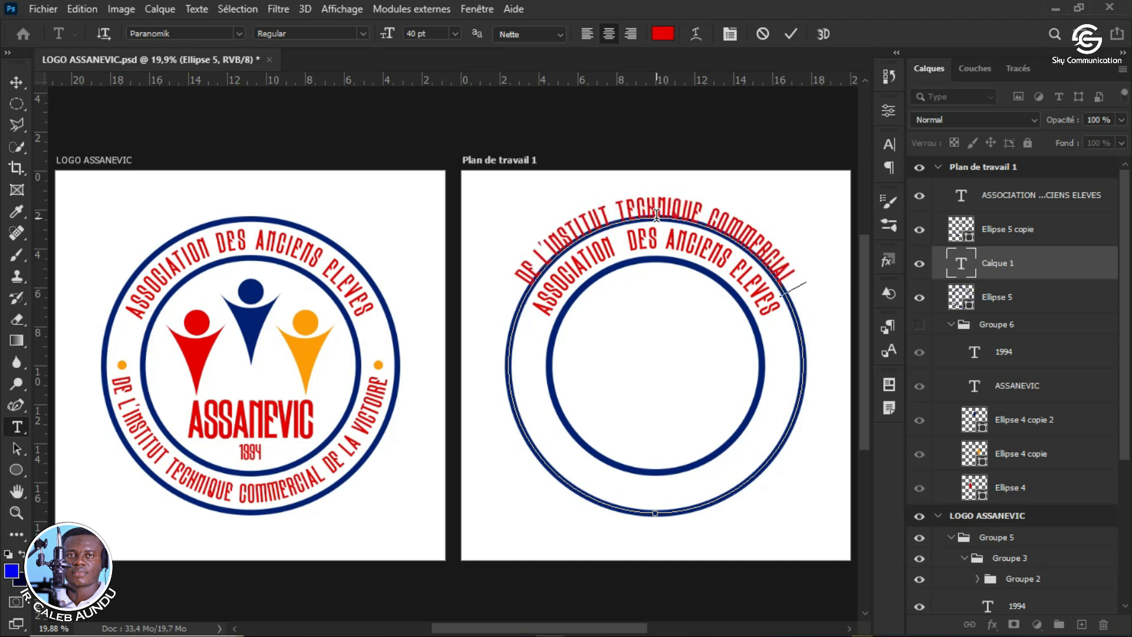
{"action": "type", "text": " DE"}
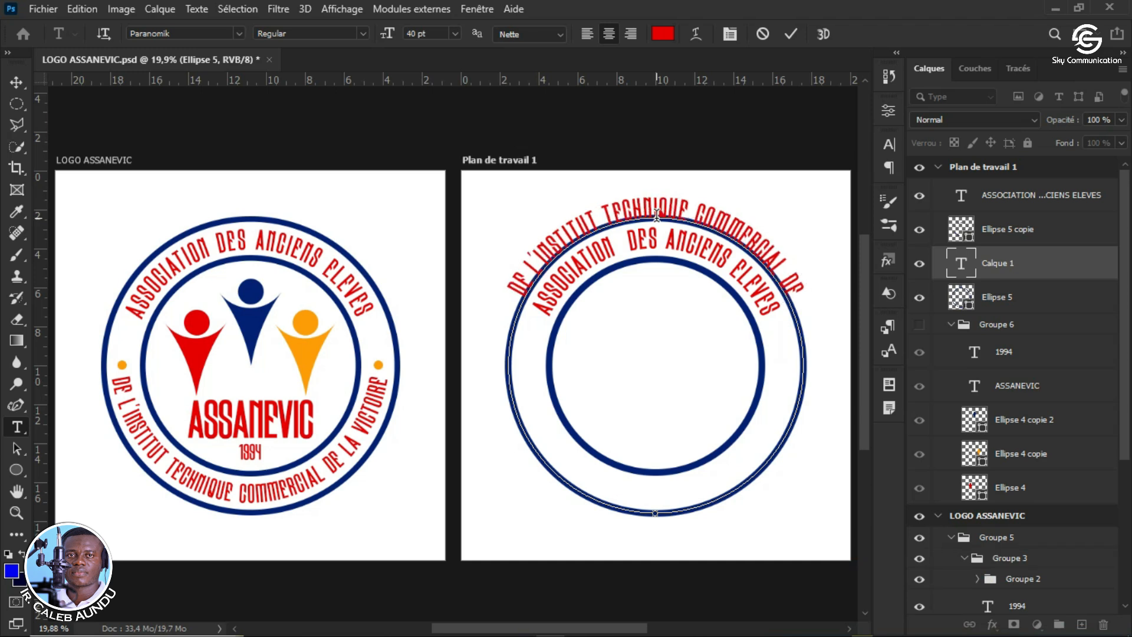
{"action": "type", "text": " LA"}
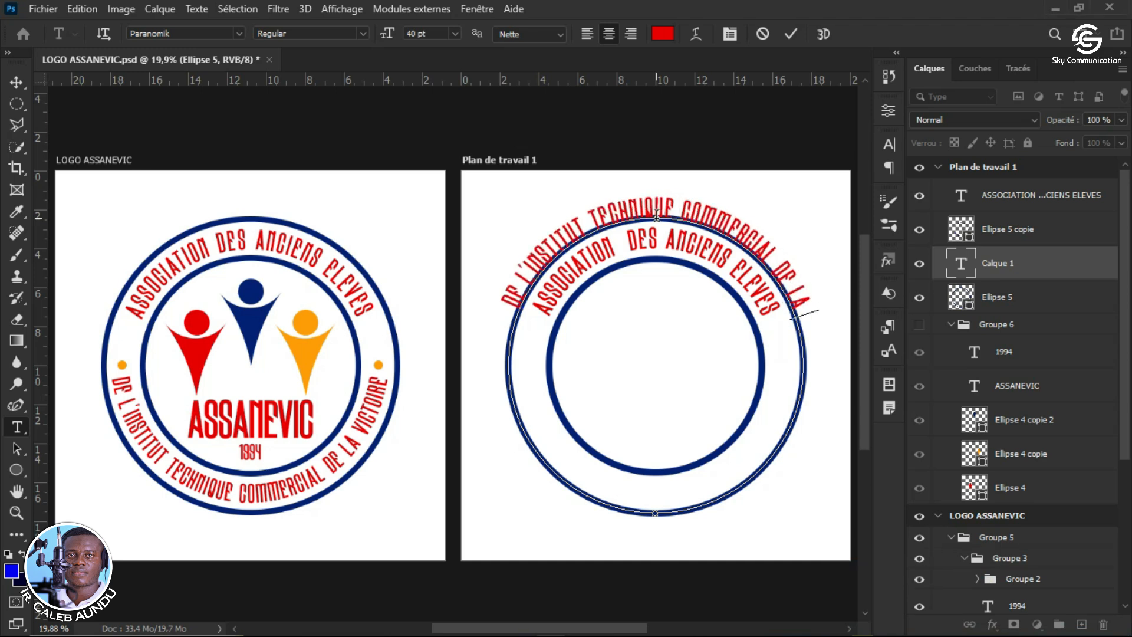
{"action": "type", "text": " VIV"}
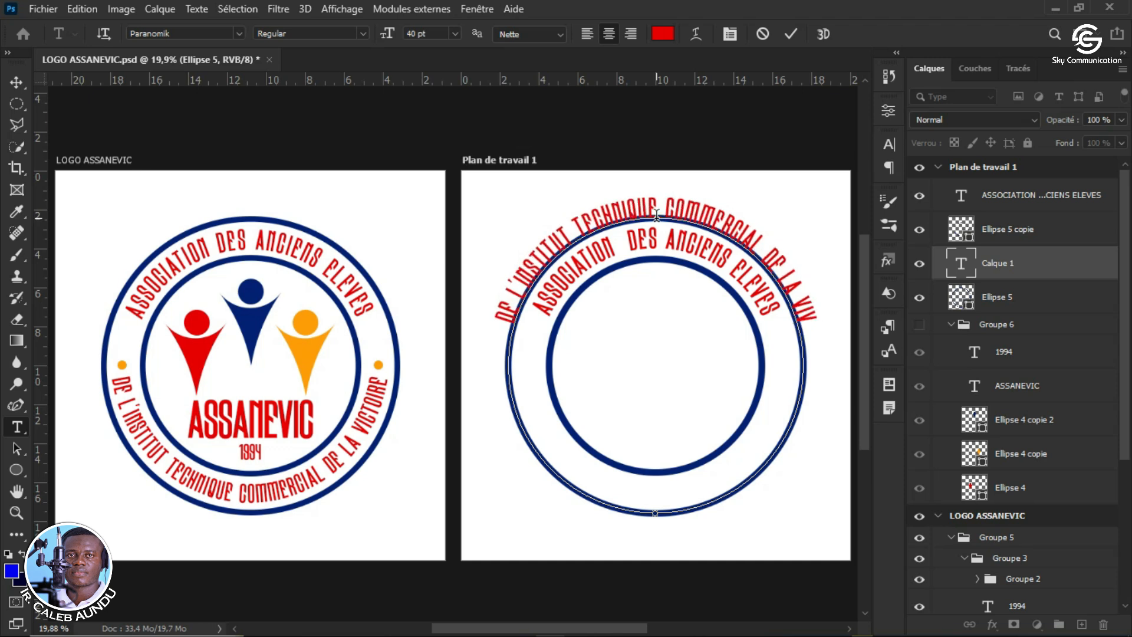
{"action": "key", "text": "BackSpace"}
{"action": "type", "text": "CT"}
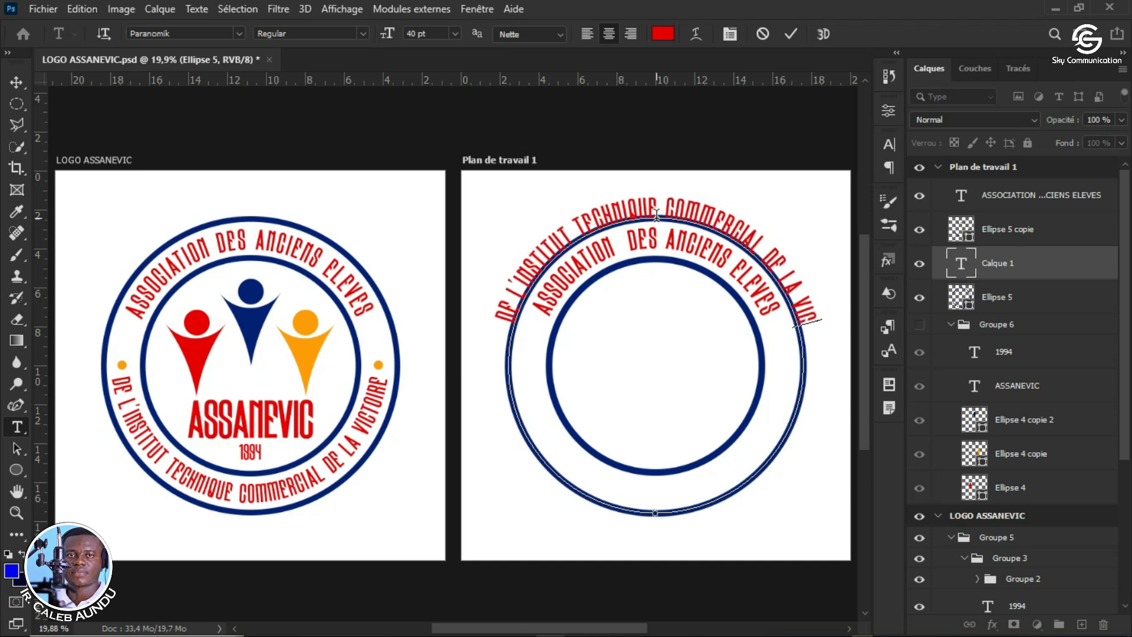
{"action": "type", "text": "OIR"}
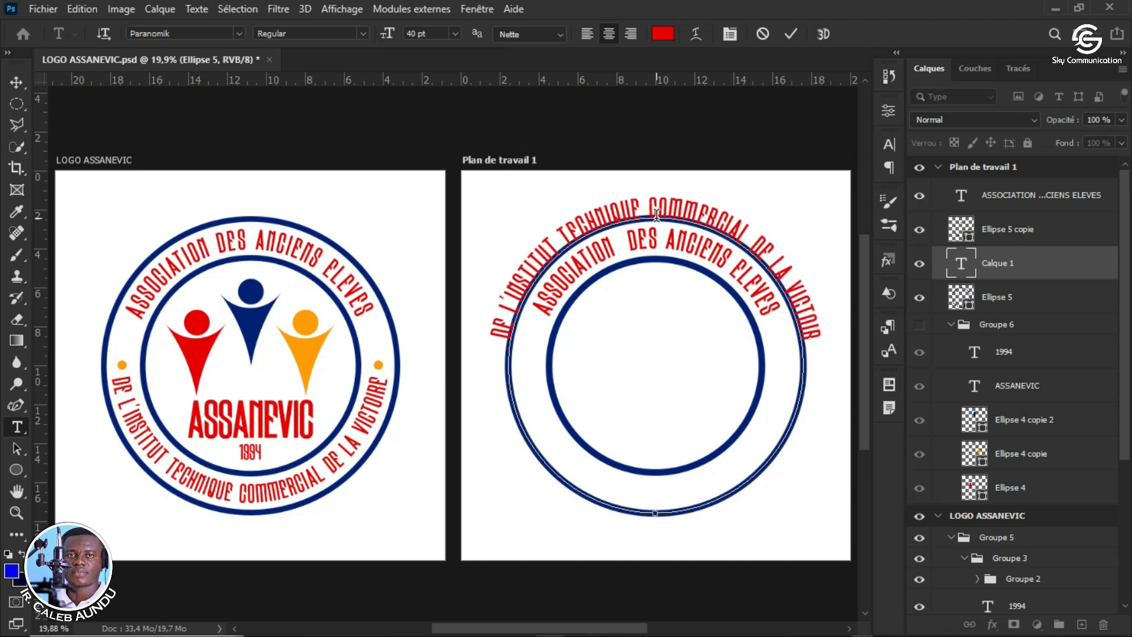
{"action": "type", "text": "E"}
{"action": "key", "text": "ctrl"}
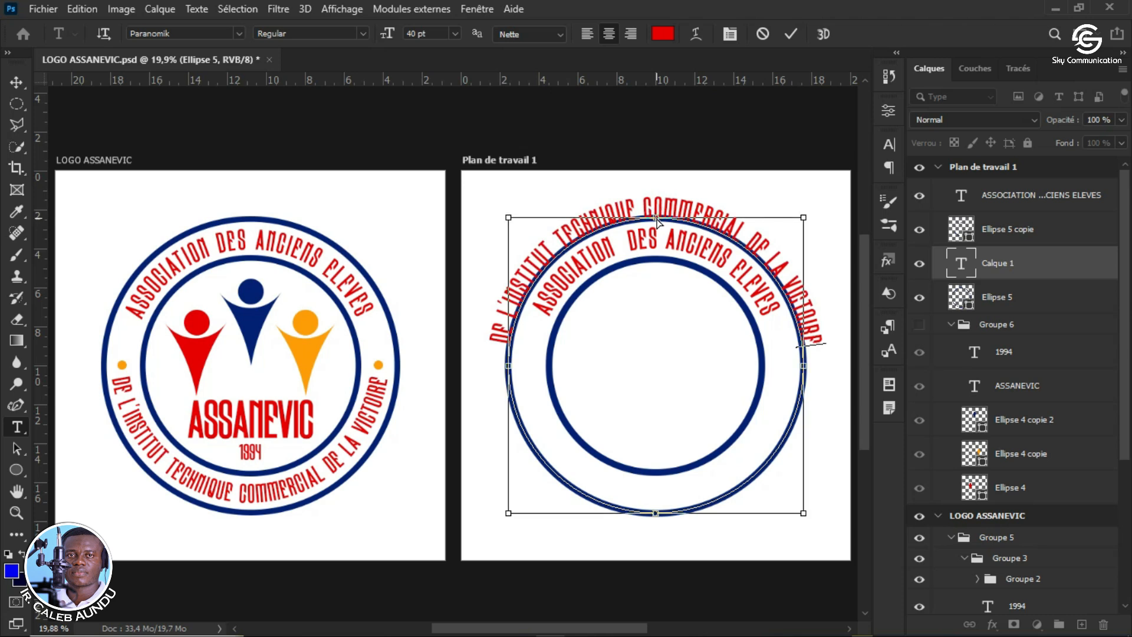
{"action": "left_click", "coordinate": [790, 34]}
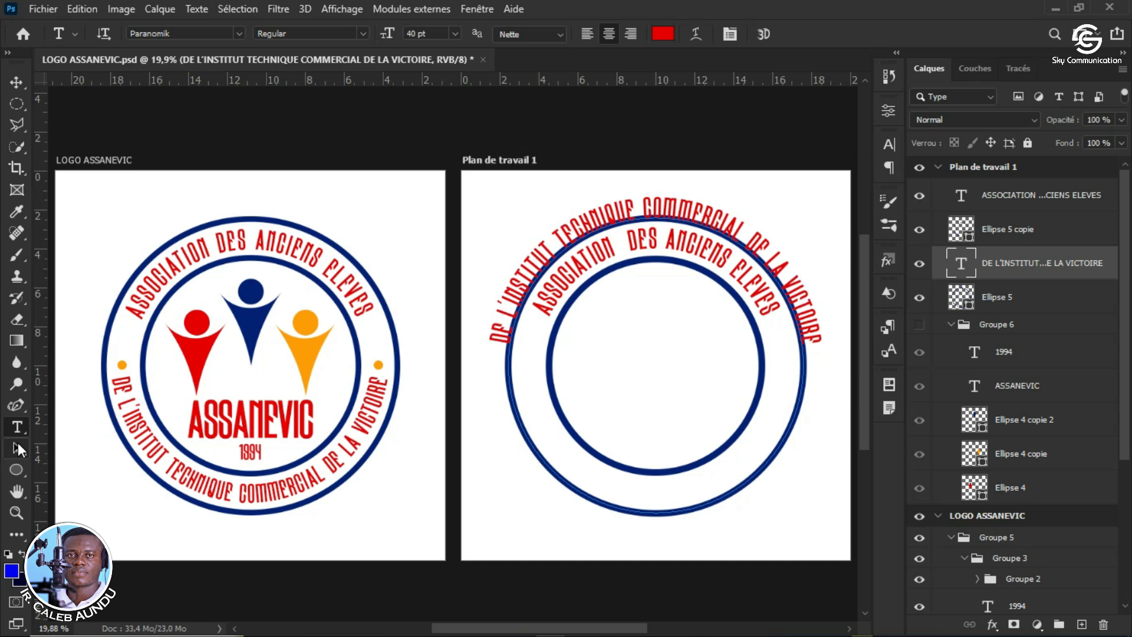
Step: Use the Path Selection tool to flip the new curved text inside the outer circle, centred along its lower arc
{"action": "left_click", "coordinate": [18, 449]}
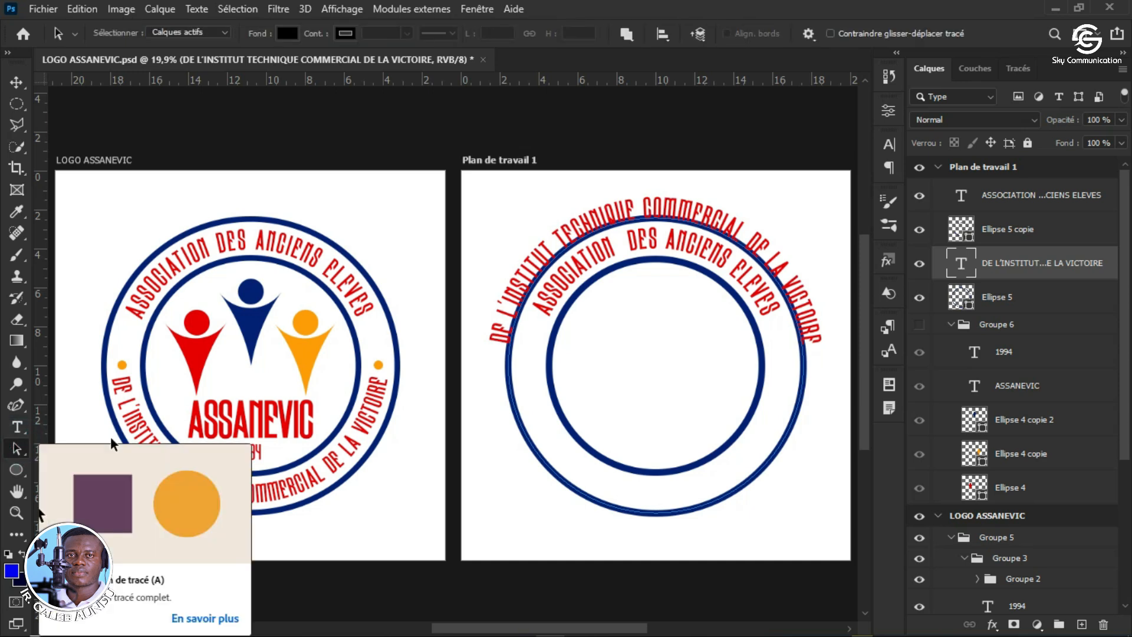
{"action": "left_click_drag", "start_coordinate": [656, 213], "coordinate": [654, 491]}
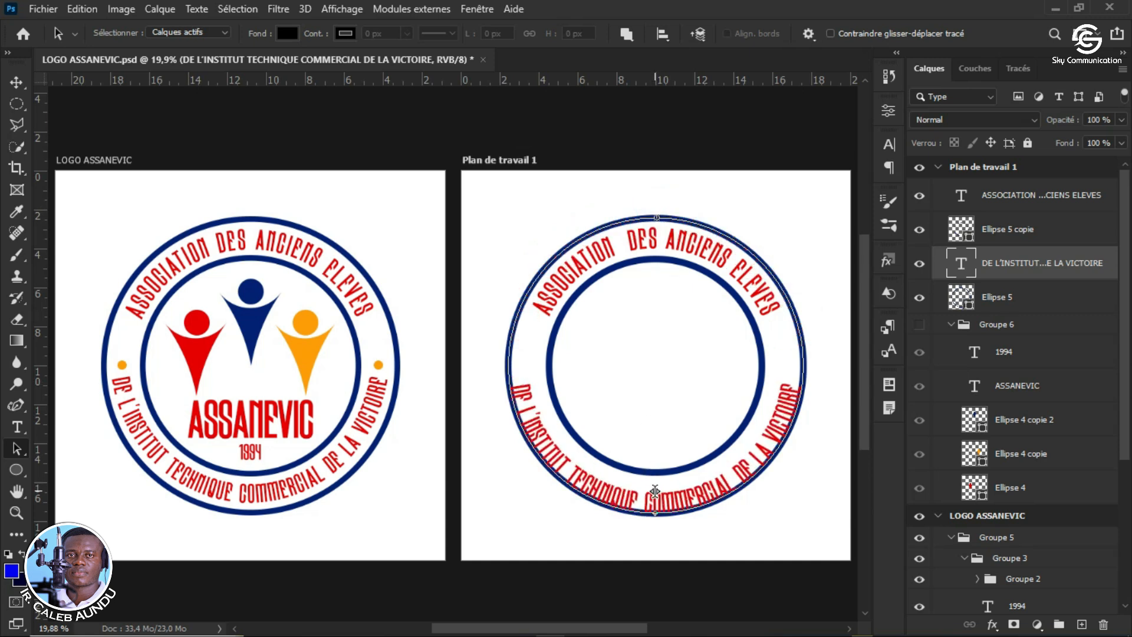
{"action": "left_click_drag", "start_coordinate": [656, 490], "coordinate": [656, 491]}
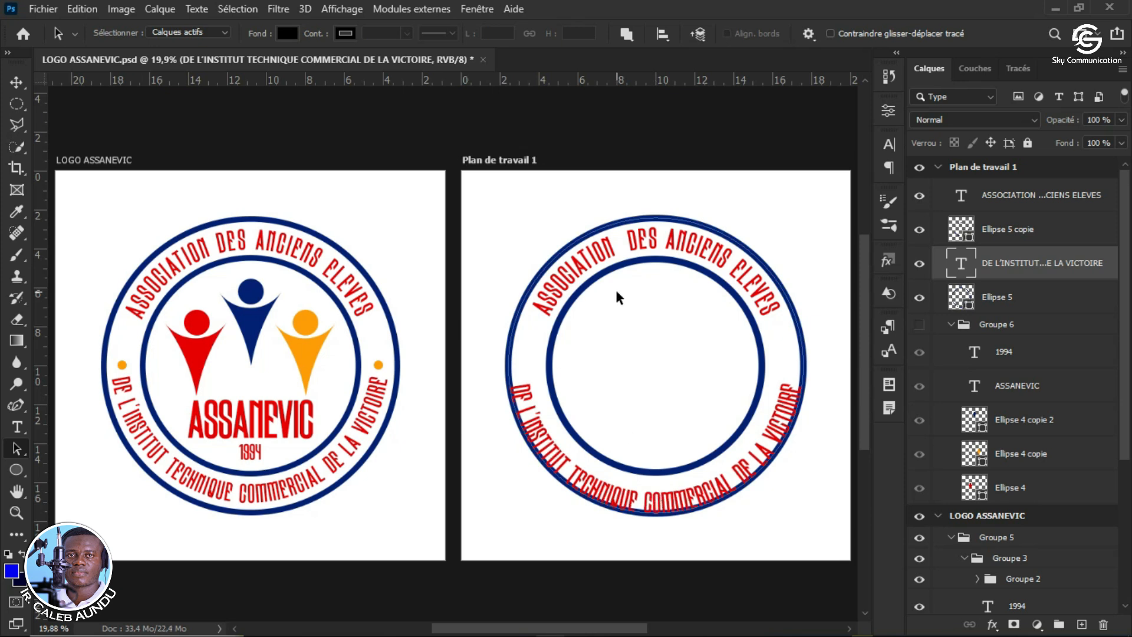
{"action": "key", "text": "t"}
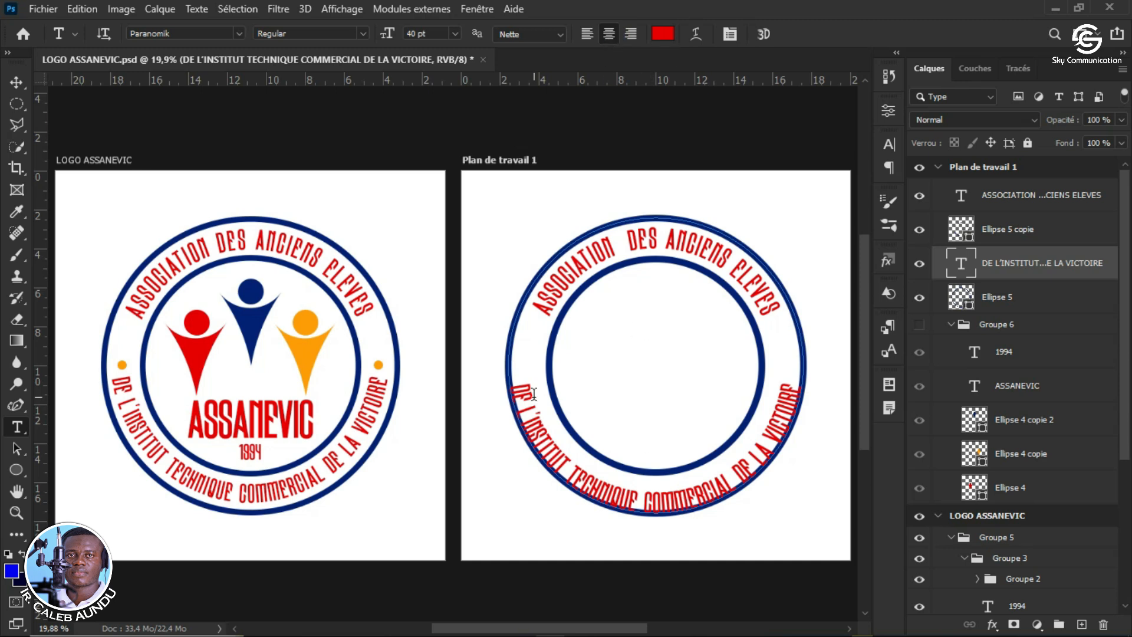
{"action": "key", "text": "a"}
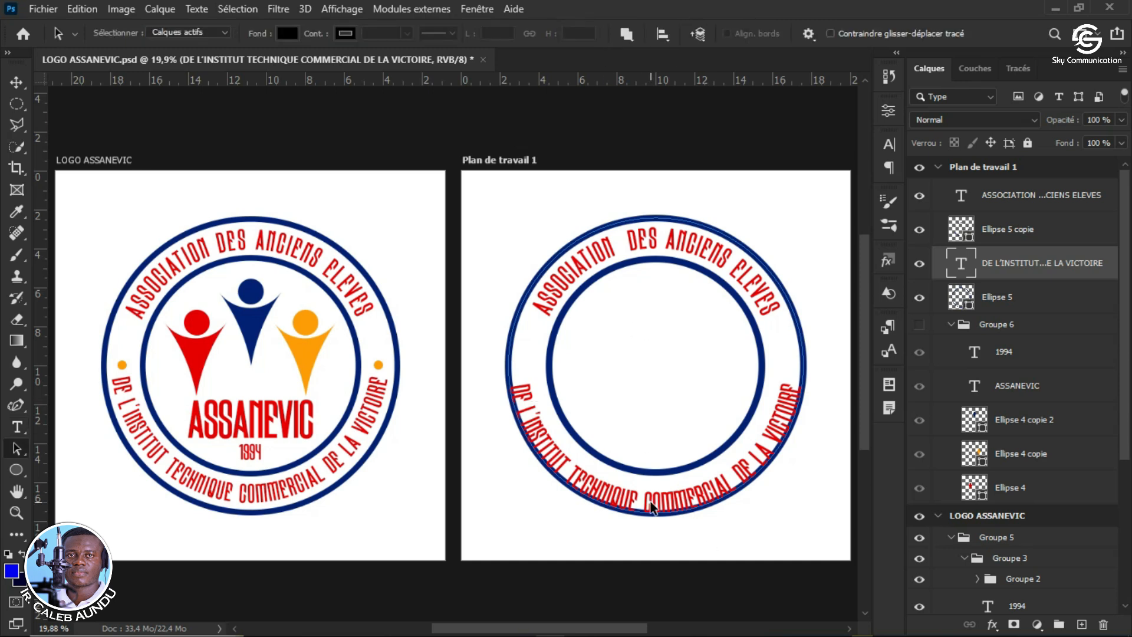
{"action": "left_click", "coordinate": [656, 506]}
{"action": "left_click", "coordinate": [658, 506]}
{"action": "left_click", "coordinate": [23, 431]}
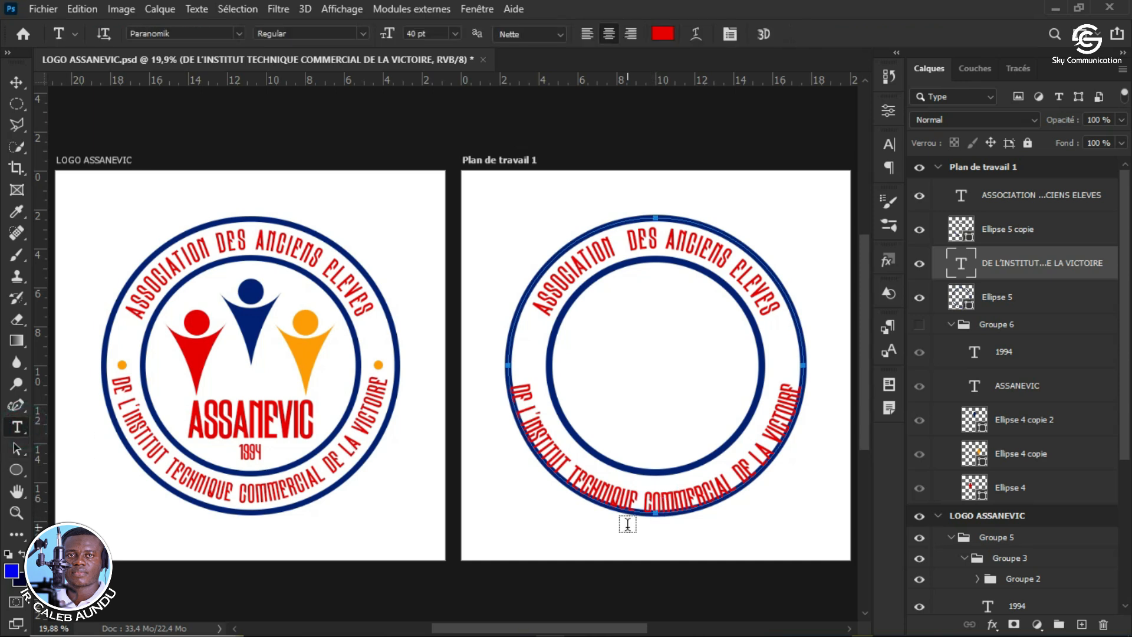
{"action": "left_click", "coordinate": [655, 509]}
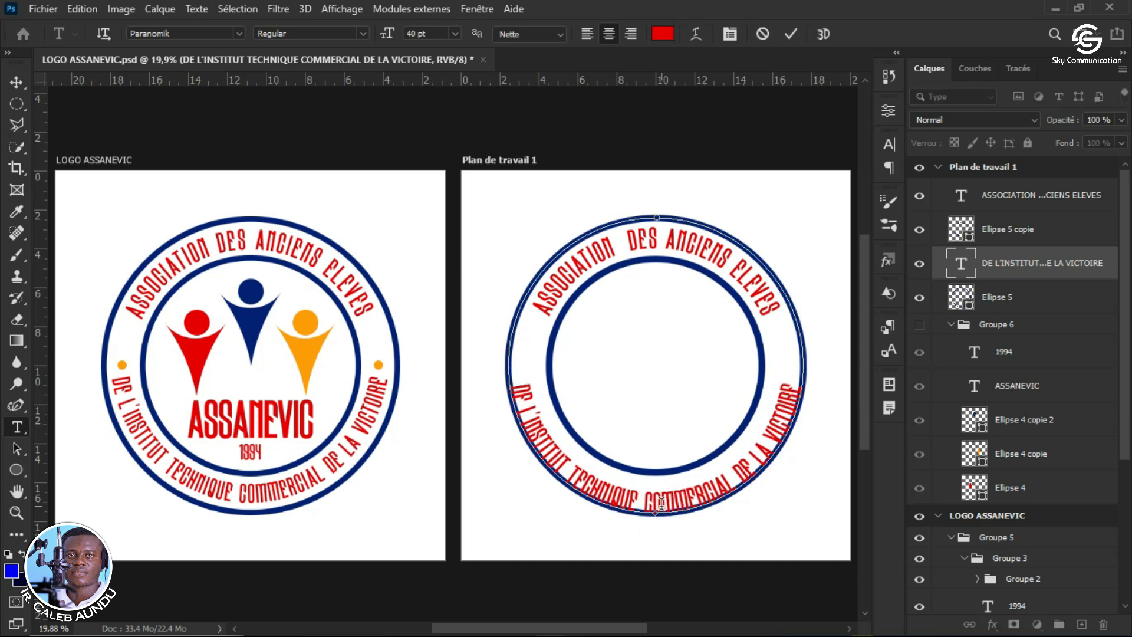
{"action": "left_click", "coordinate": [793, 33]}
Step: Scale the lower curved text proportionally about its centre to about 93%, placing it between the two rings
{"action": "left_click", "coordinate": [16, 82]}
{"action": "key", "text": "ctrl"}
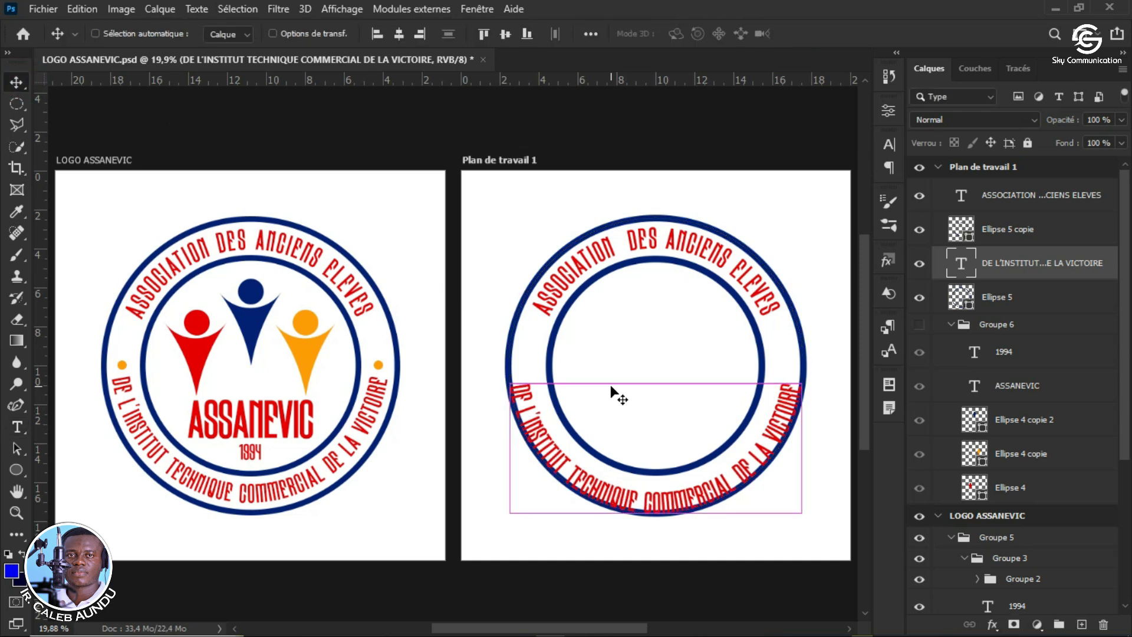
{"action": "key", "text": "ctrl+t"}
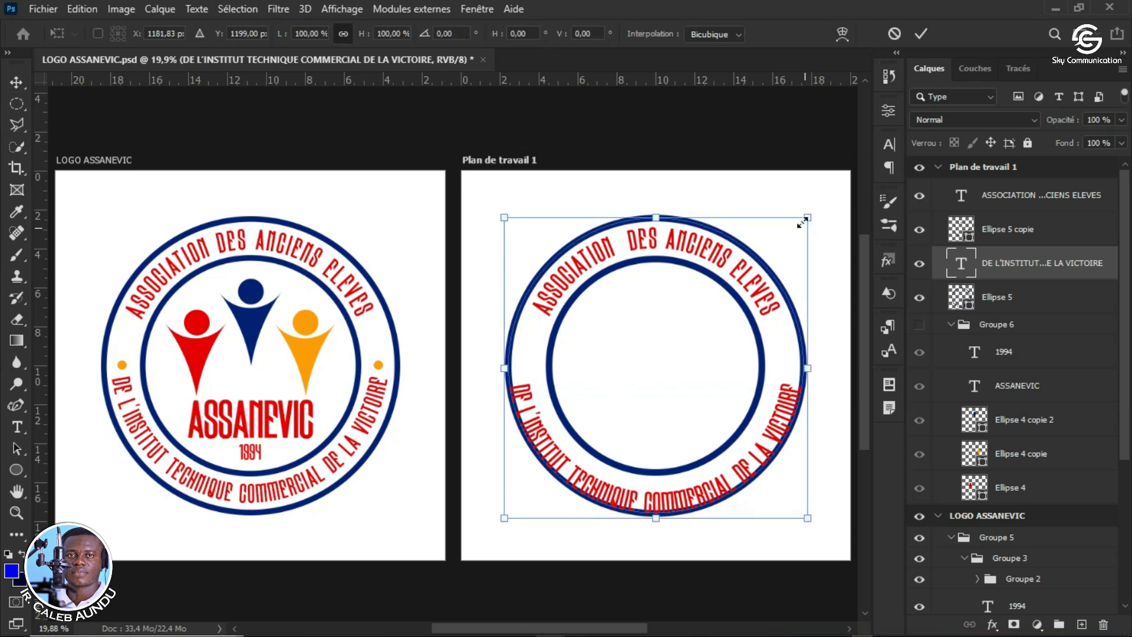
{"action": "left_click_drag", "start_coordinate": [809, 218], "coordinate": [799, 229]}
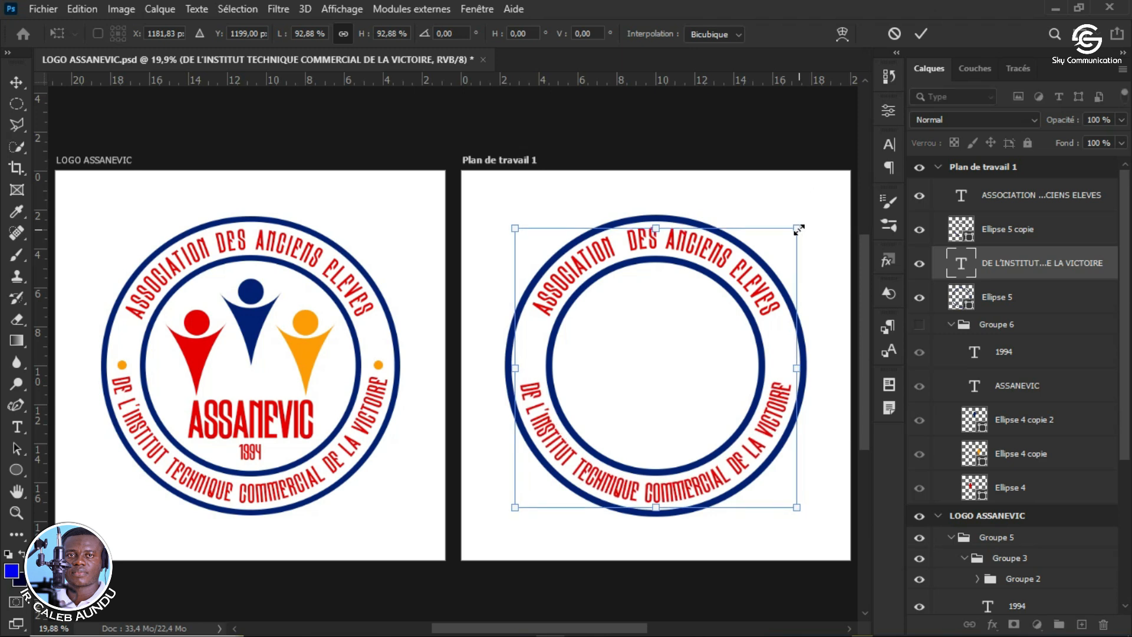
{"action": "key", "text": "Return"}
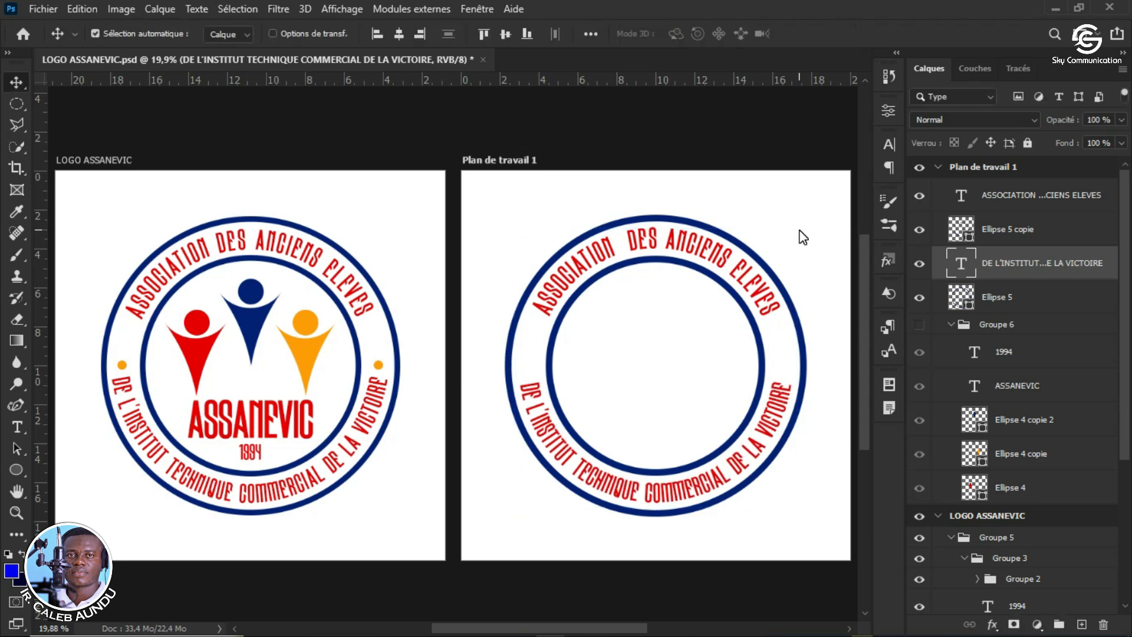
Step: Align the lower curved text and the "ASSOCIATION DES ANCIENS ELEVES" text to their horizontal centres
{"action": "left_click", "coordinate": [399, 35]}
{"action": "left_click", "coordinate": [1012, 195]}
{"action": "left_click", "coordinate": [401, 34]}
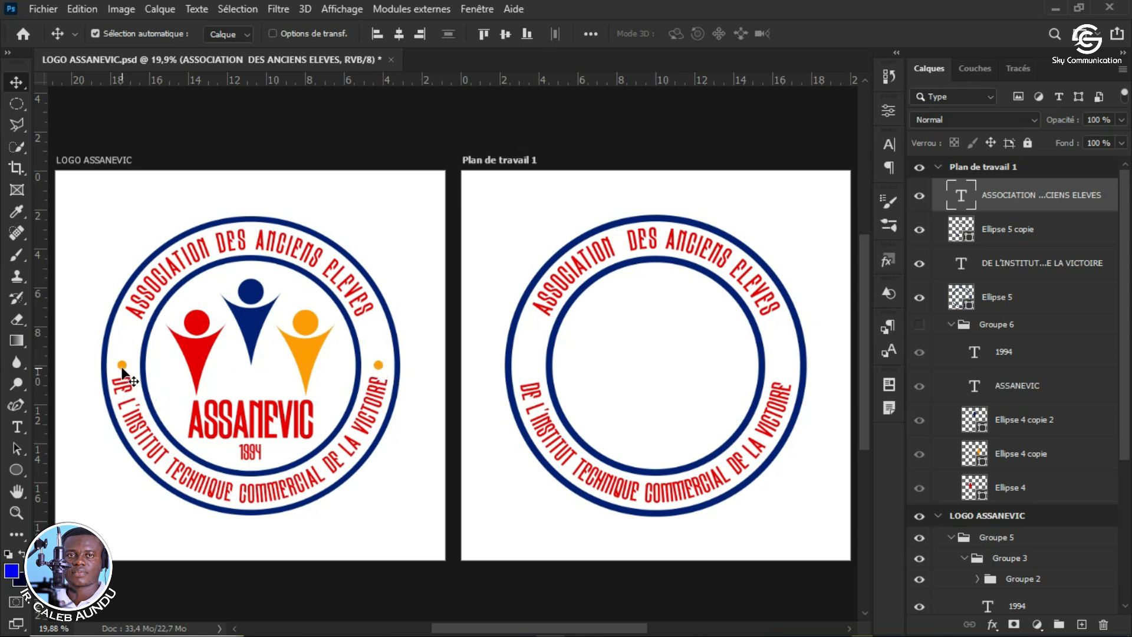
Step: Draw a small circle of about 60 px with the Ellipse tool between the rings, just above the word "DE"
{"action": "left_click", "coordinate": [16, 468]}
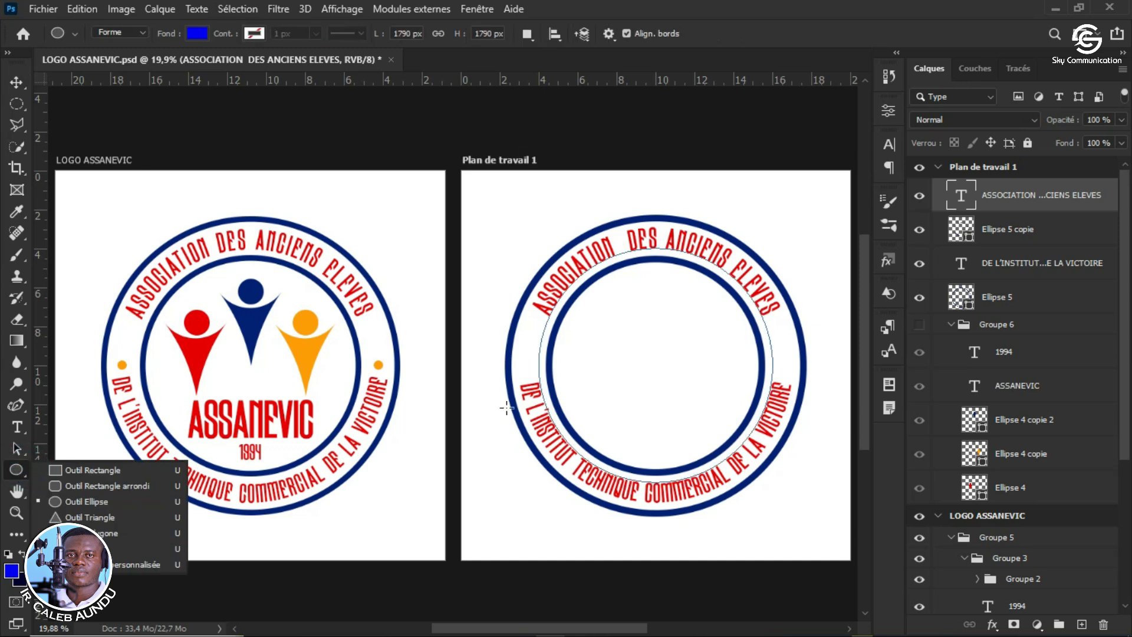
{"action": "left_click", "coordinate": [522, 355]}
{"action": "left_click_drag", "start_coordinate": [524, 356], "coordinate": [529, 361]}
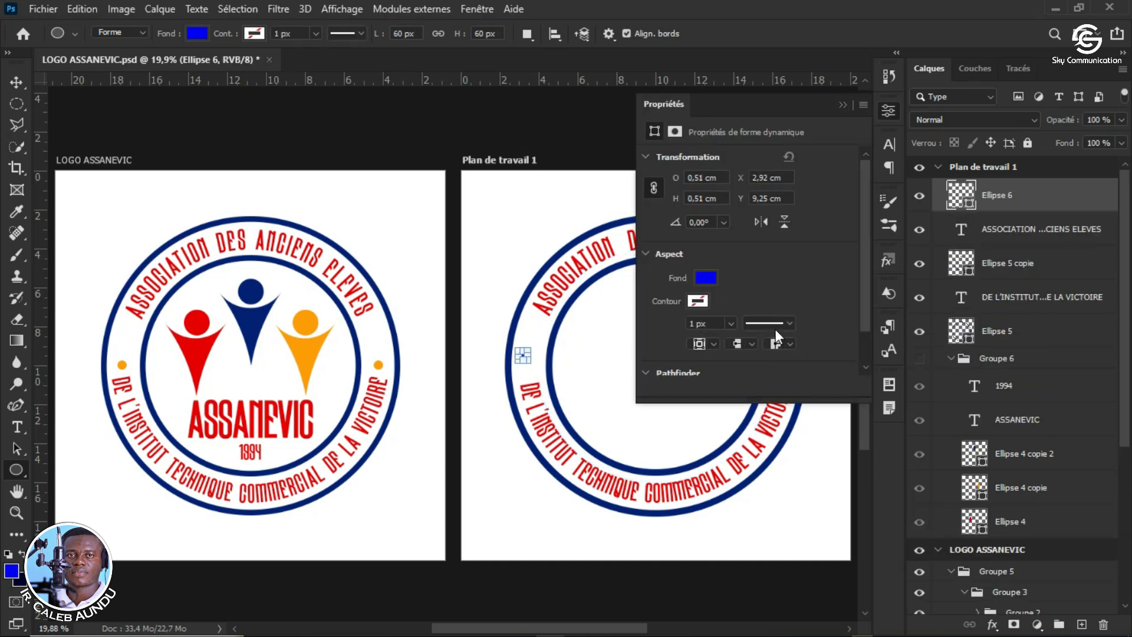
Step: Fill the small circle with the recently used orange and collapse its shape properties
{"action": "left_click", "coordinate": [702, 280]}
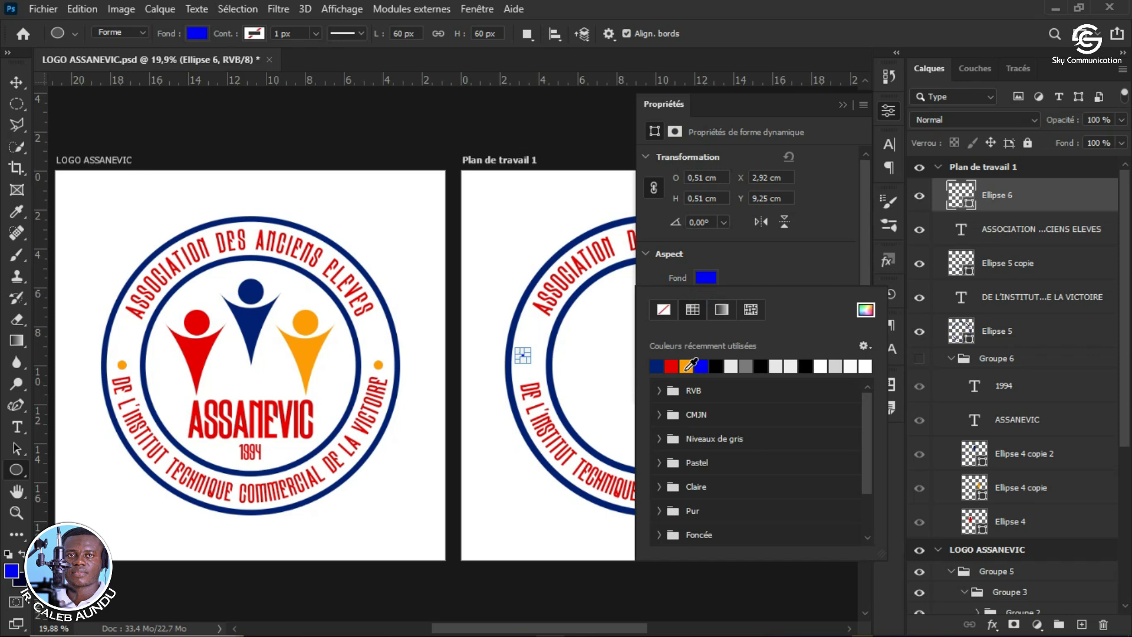
{"action": "left_click", "coordinate": [656, 367]}
{"action": "left_click", "coordinate": [844, 105]}
{"action": "left_click", "coordinate": [843, 105]}
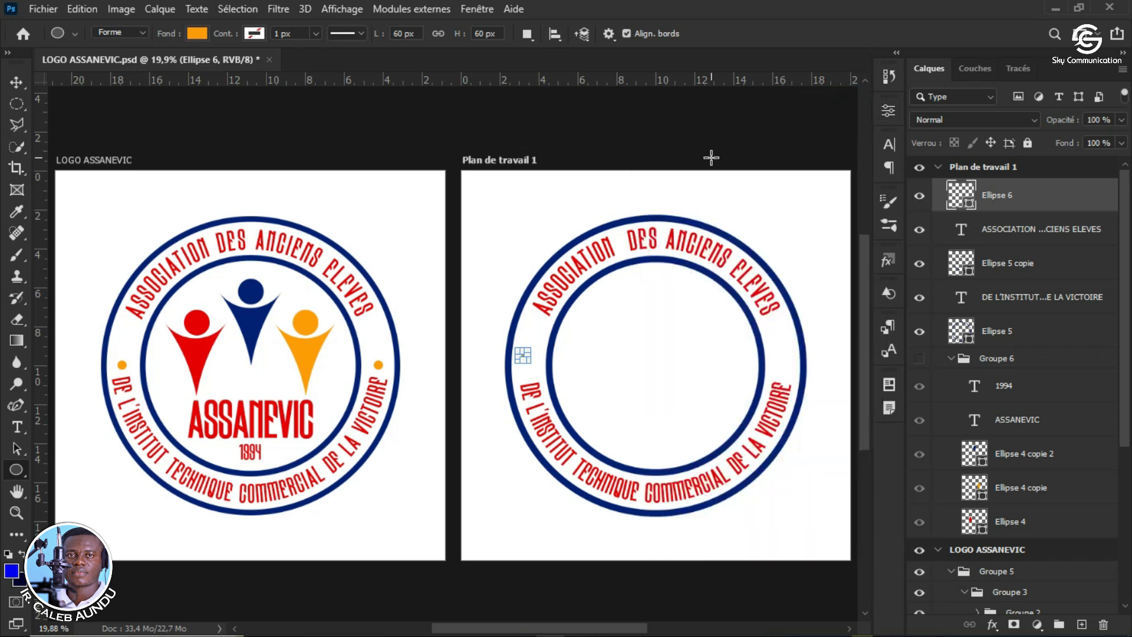
Step: Align the orange dot to the artboard's vertical centre and move it midway between the two dark blue rings
{"action": "key", "text": "v"}
{"action": "left_click", "coordinate": [505, 34]}
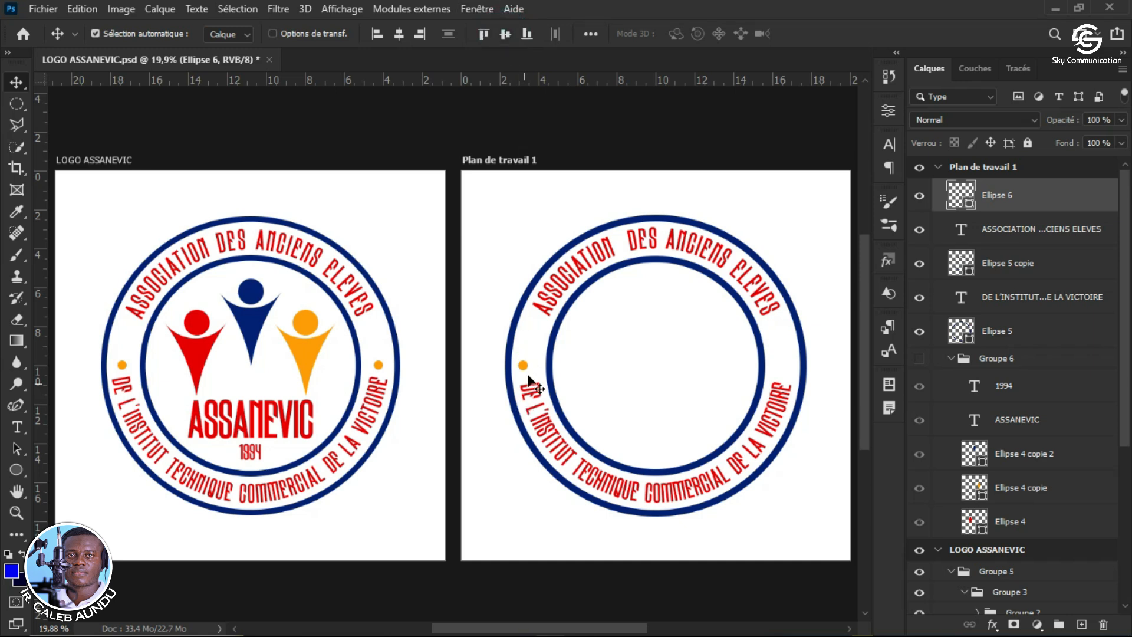
{"action": "left_click_drag", "start_coordinate": [525, 366], "coordinate": [531, 365]}
Step: Duplicate the orange dot and move the copy horizontally to the opposite side of the band between the rings
{"action": "key", "text": "ctrl+j"}
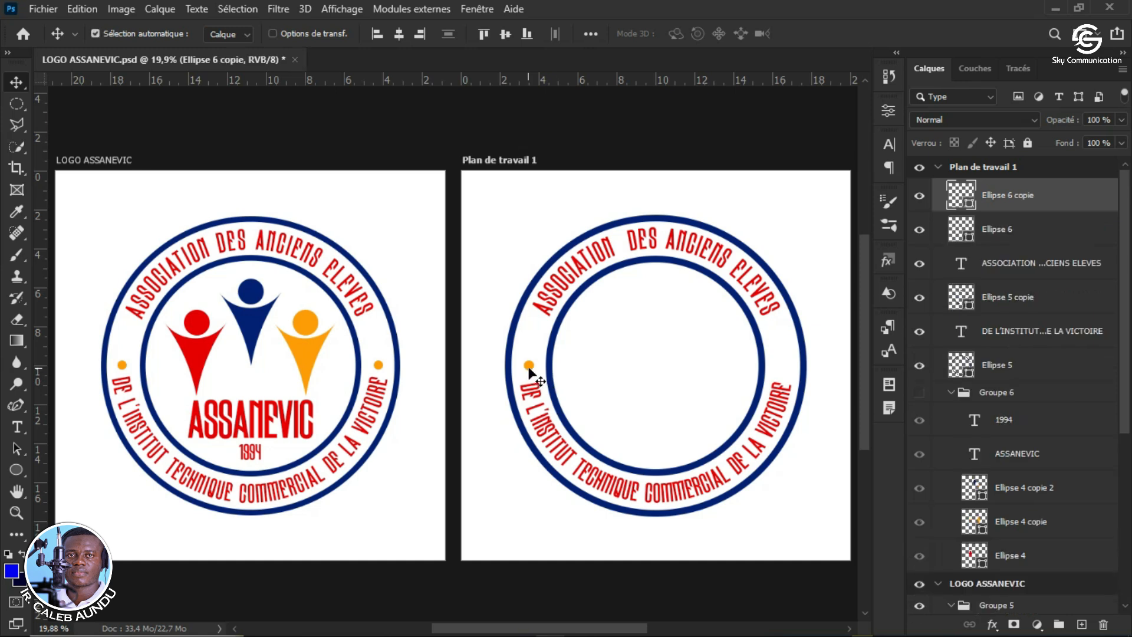
{"action": "left_click", "coordinate": [530, 364]}
{"action": "left_click_drag", "start_coordinate": [531, 366], "coordinate": [784, 367]}
Step: Group all the ring, curved text and orange dot layers, from Ellipse 5 up to Ellipse 6 copie
{"action": "left_click", "coordinate": [1012, 361]}
{"action": "left_click", "coordinate": [1027, 201], "text": "shift"}
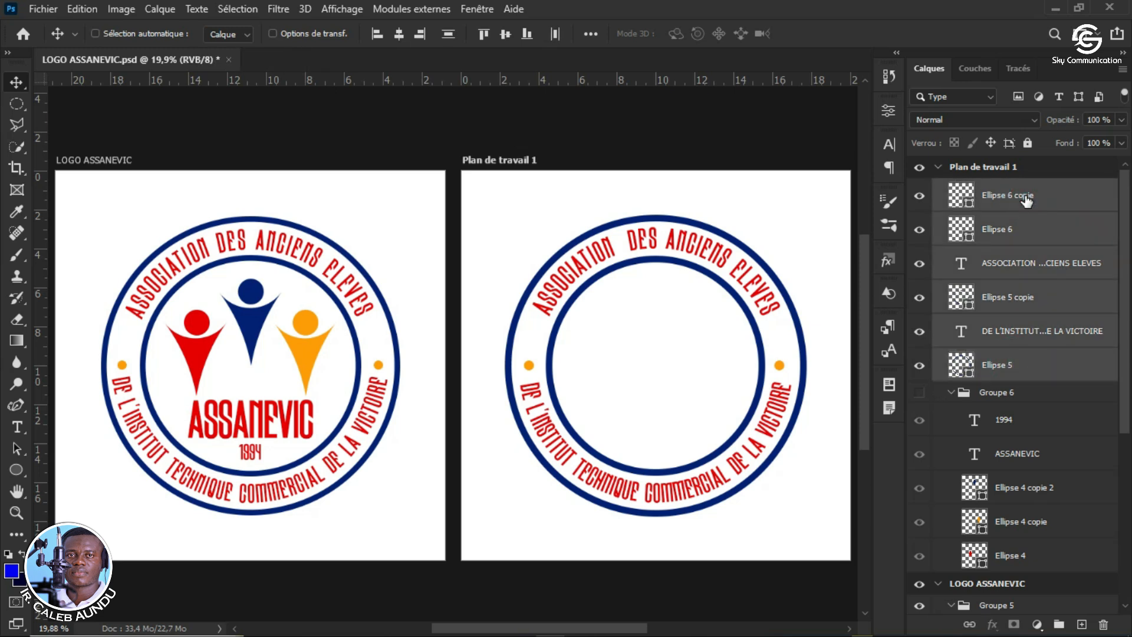
{"action": "key", "text": "ctrl+g"}
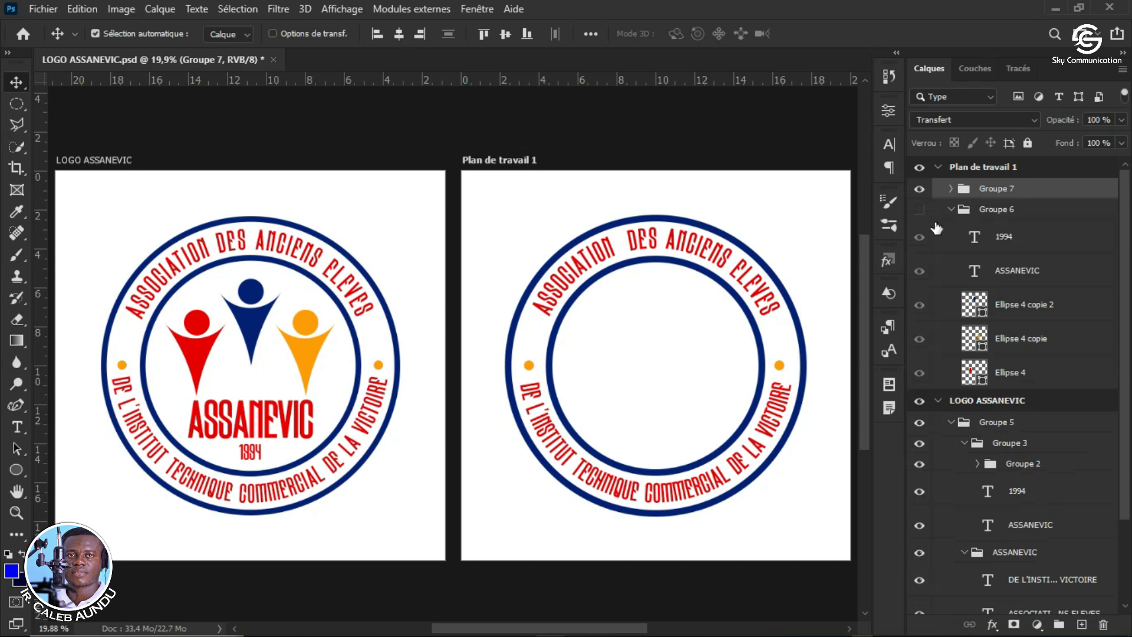
Step: Make Groupe 6 with the figures and central texts visible again, and collapse it in the layer list
{"action": "left_click", "coordinate": [920, 210]}
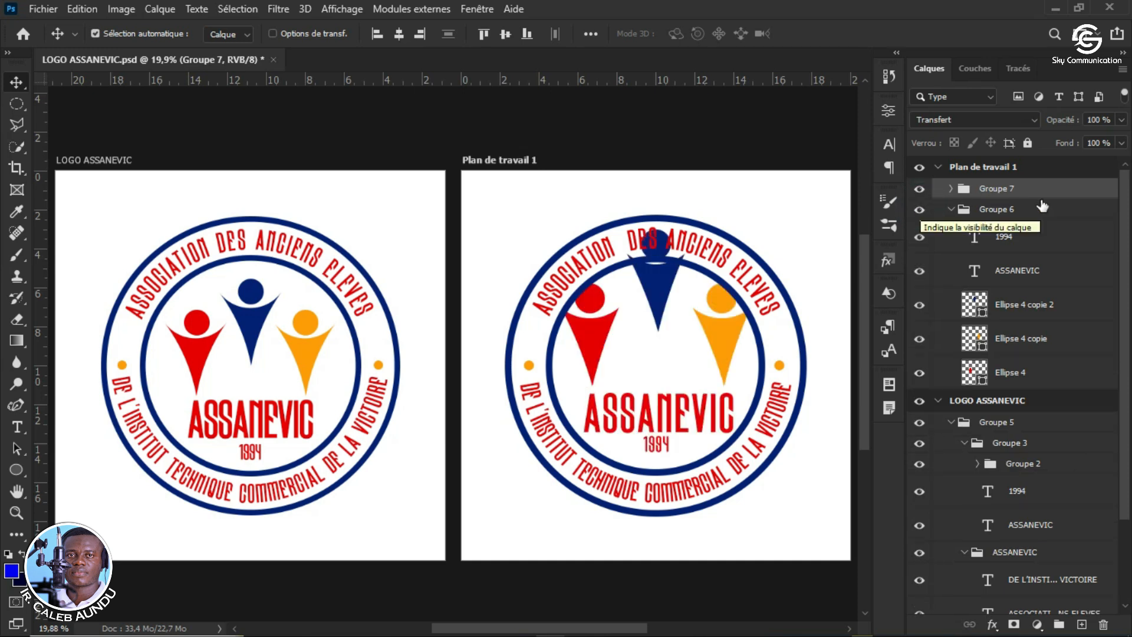
{"action": "left_click", "coordinate": [1013, 211]}
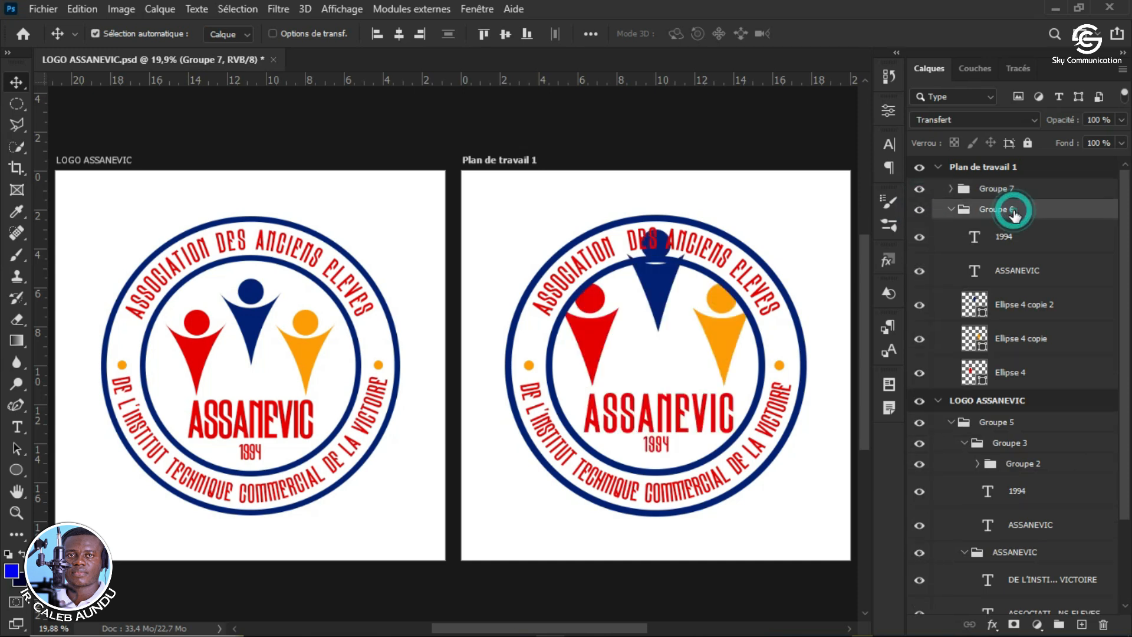
{"action": "left_click", "coordinate": [952, 210]}
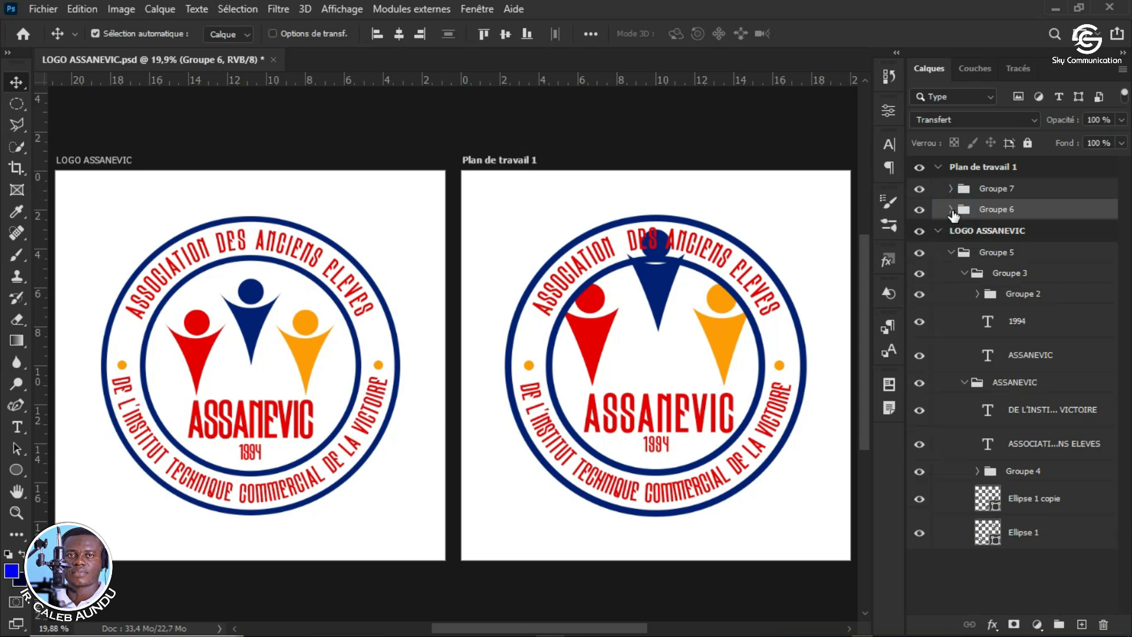
Step: Scale Groupe 6 proportionally to about 81% from its upper edge so that it fits inside the inner ring
{"action": "key", "text": "ctrl"}
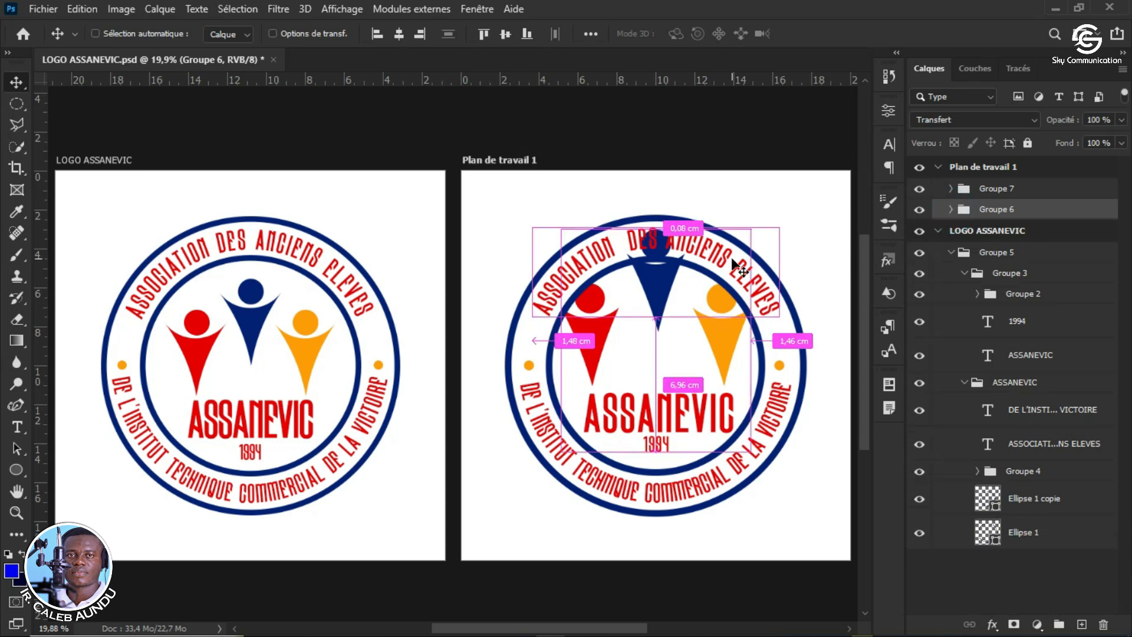
{"action": "key", "text": "ctrl+t"}
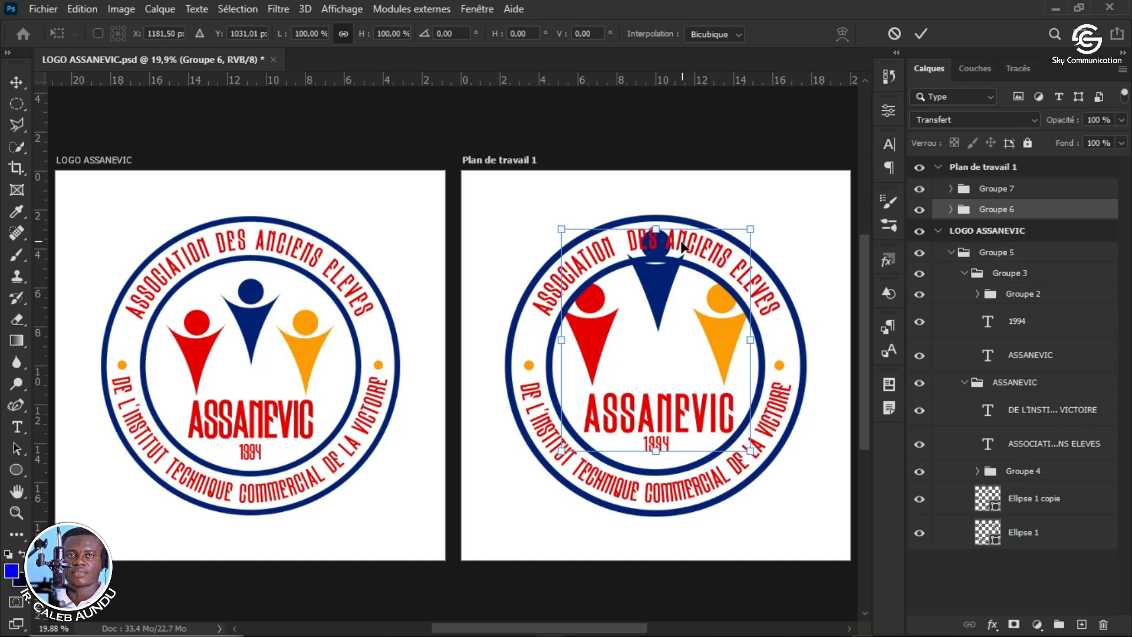
{"action": "left_click_drag", "start_coordinate": [659, 228], "coordinate": [655, 271]}
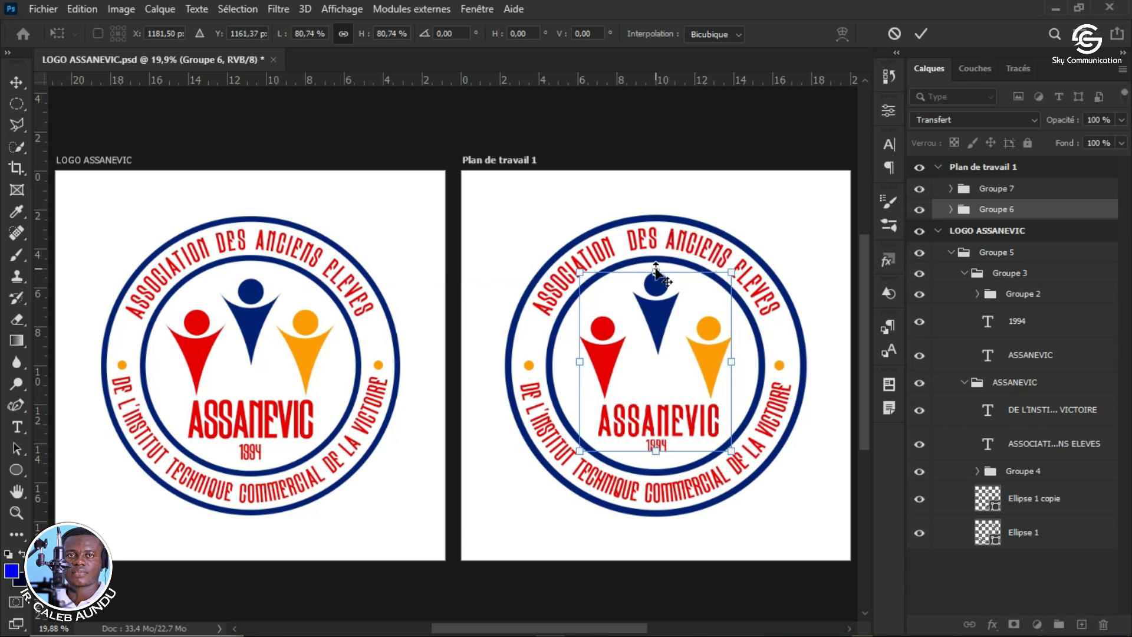
{"action": "key", "text": "Return"}
{"action": "left_click", "coordinate": [678, 379]}
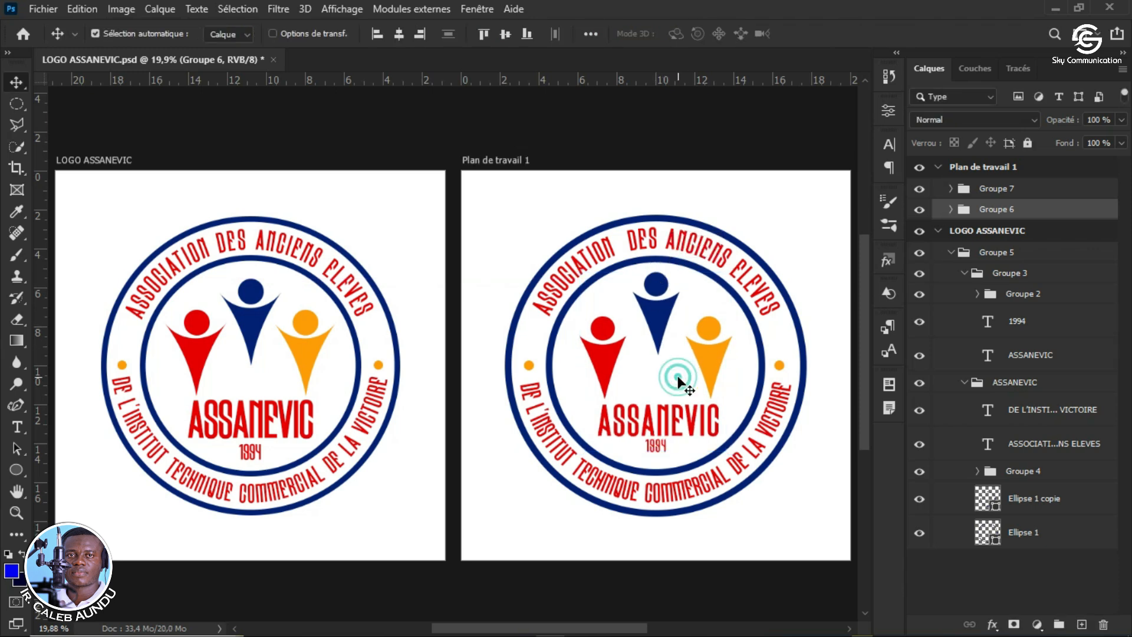
Step: Nudge the blue figure straight down, away from the inner ring and closer to the red and orange figures
{"action": "left_click", "coordinate": [663, 334]}
{"action": "key", "text": "shift+Down"}
{"action": "key", "text": "shift+Down"}
{"action": "key", "text": "shift+Down"}
{"action": "key", "text": "shift+Down"}
{"action": "key", "text": "shift+Down"}
{"action": "key", "text": "shift+Down"}
{"action": "key", "text": "shift+Down"}
{"action": "key", "text": "shift+Down"}
{"action": "key", "text": "shift+Down"}
{"action": "key", "text": "shift+Down"}
{"action": "key", "text": "shift+Down"}
{"action": "key", "text": "shift+Down"}
{"action": "key", "text": "shift+Down"}
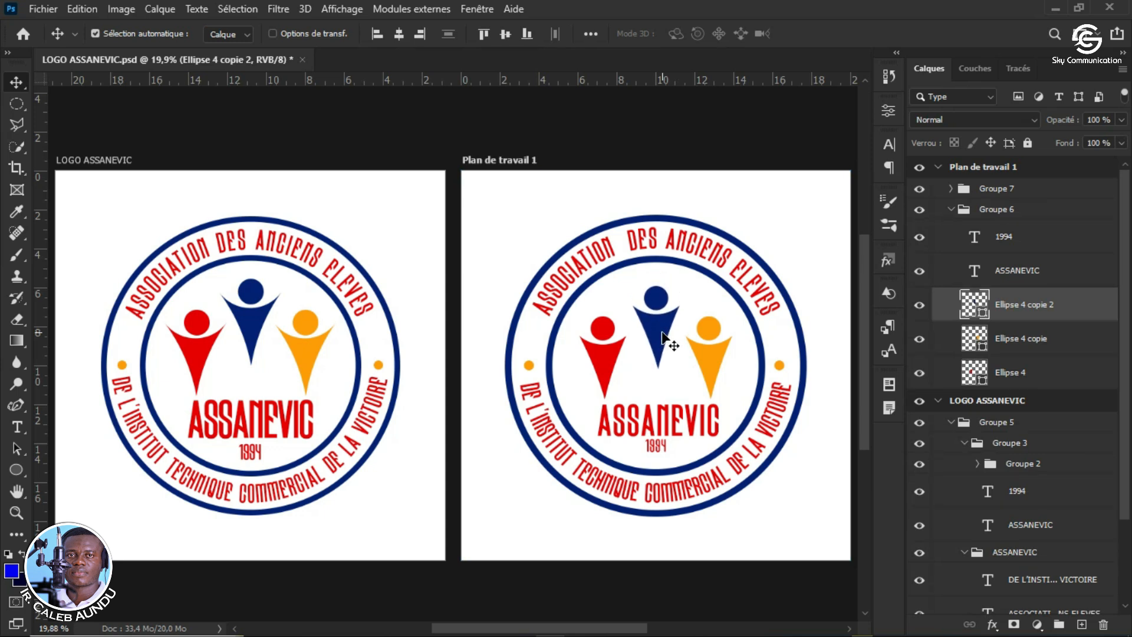
Step: Collapse Groupe 6 and align the whole group to the artboard's vertical centre
{"action": "left_click", "coordinate": [986, 217]}
{"action": "left_click", "coordinate": [951, 210]}
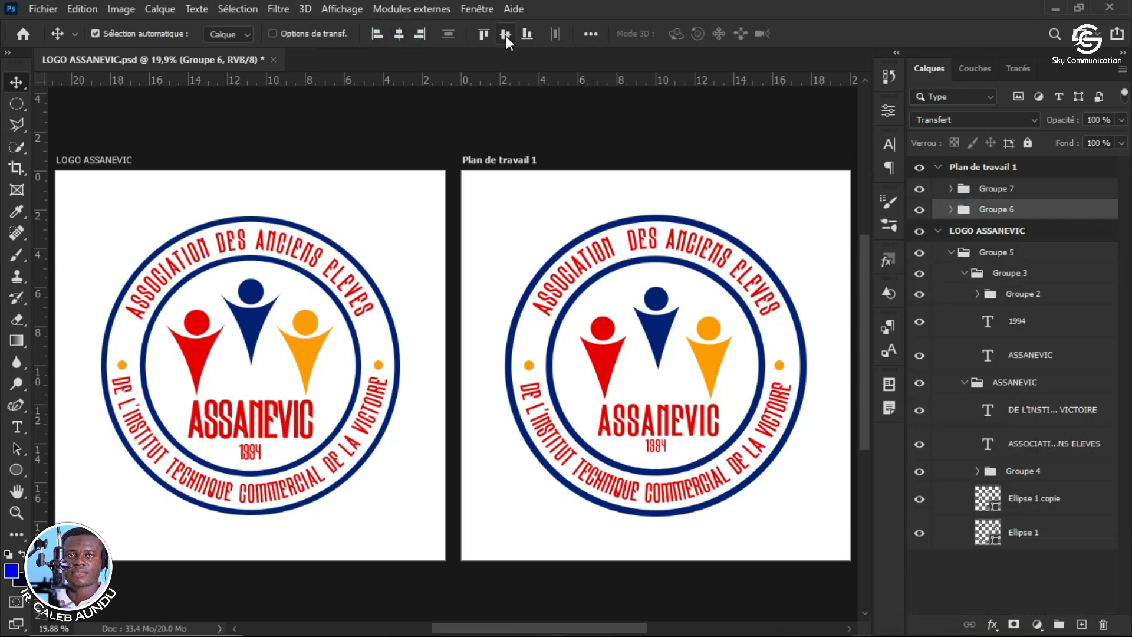
{"action": "left_click", "coordinate": [506, 34]}
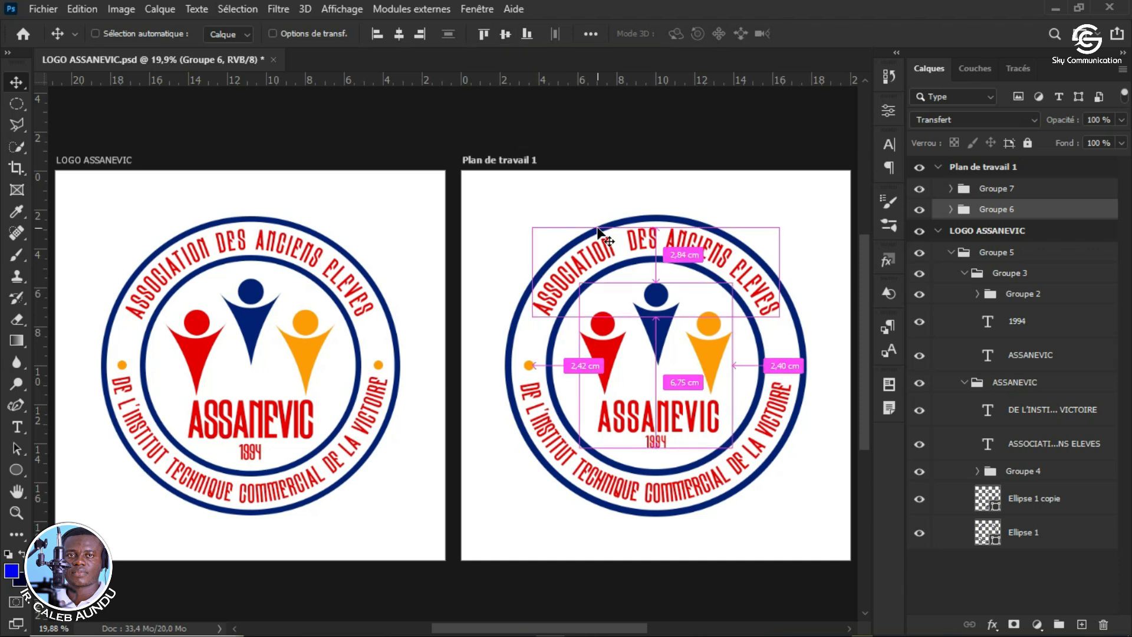
Step: Enlarge Groupe 6 proportionally to about 106% and realign it to the artboard's vertical centre
{"action": "key", "text": "ctrl+t"}
{"action": "left_click_drag", "start_coordinate": [656, 282], "coordinate": [653, 271]}
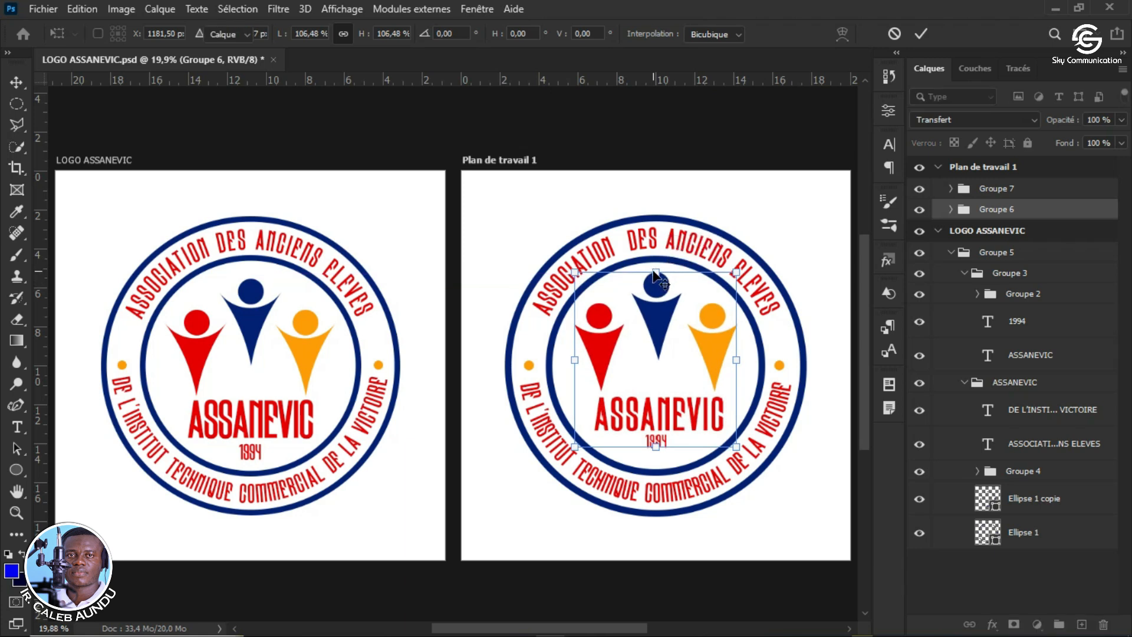
{"action": "key", "text": "Return"}
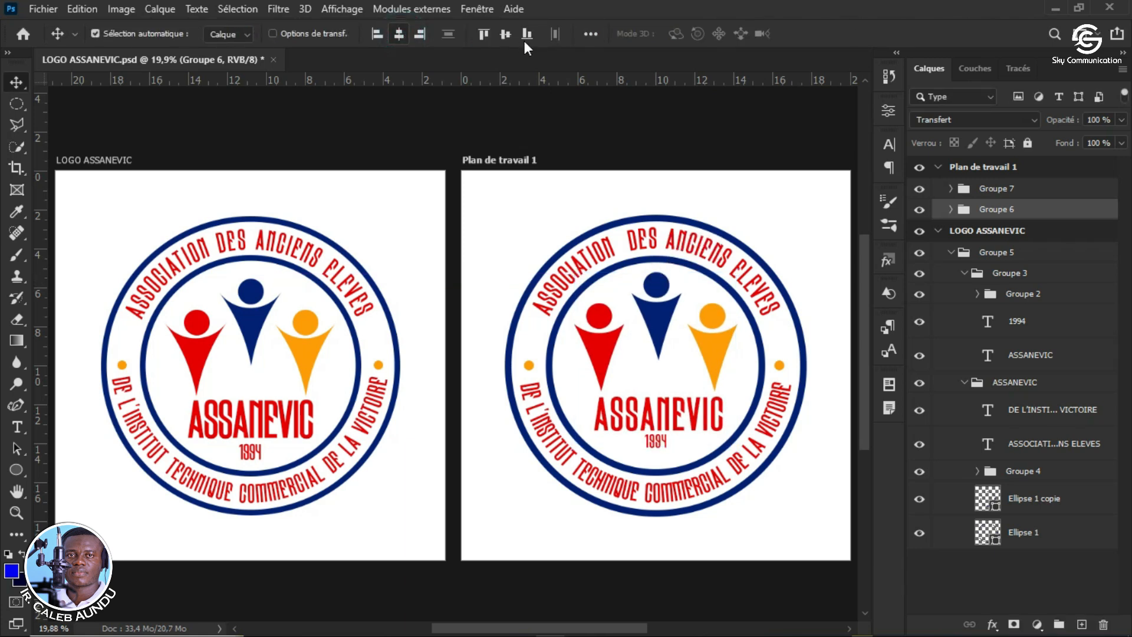
{"action": "left_click", "coordinate": [502, 36]}
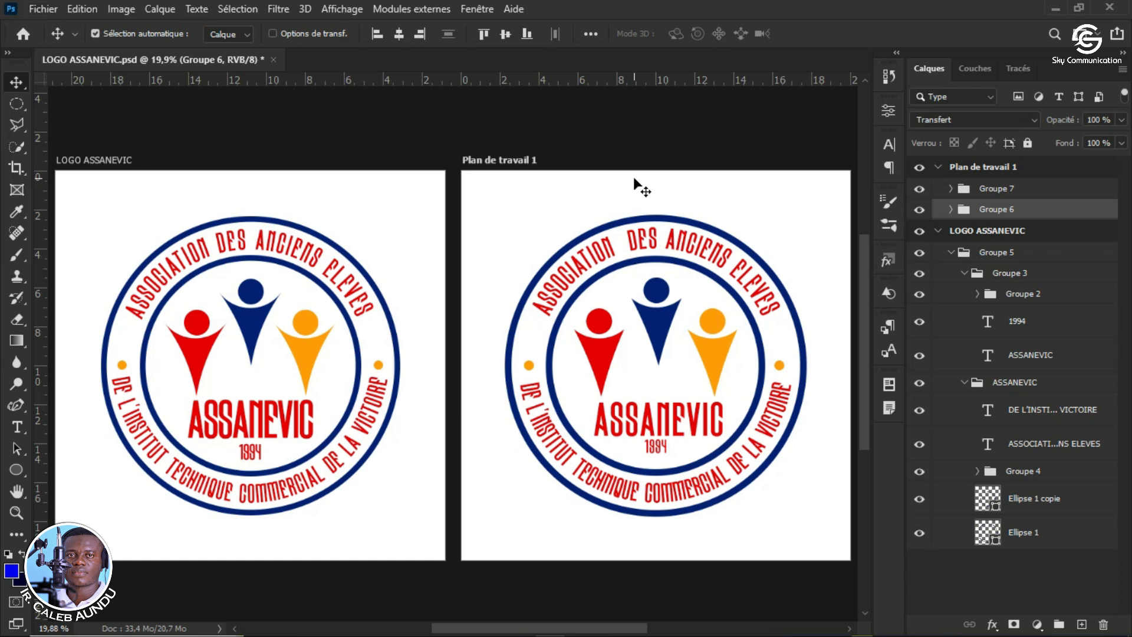
Step: Rename the artboard "Plan de travail 1" to "TUTO LOGO"
{"action": "left_click", "coordinate": [529, 170]}
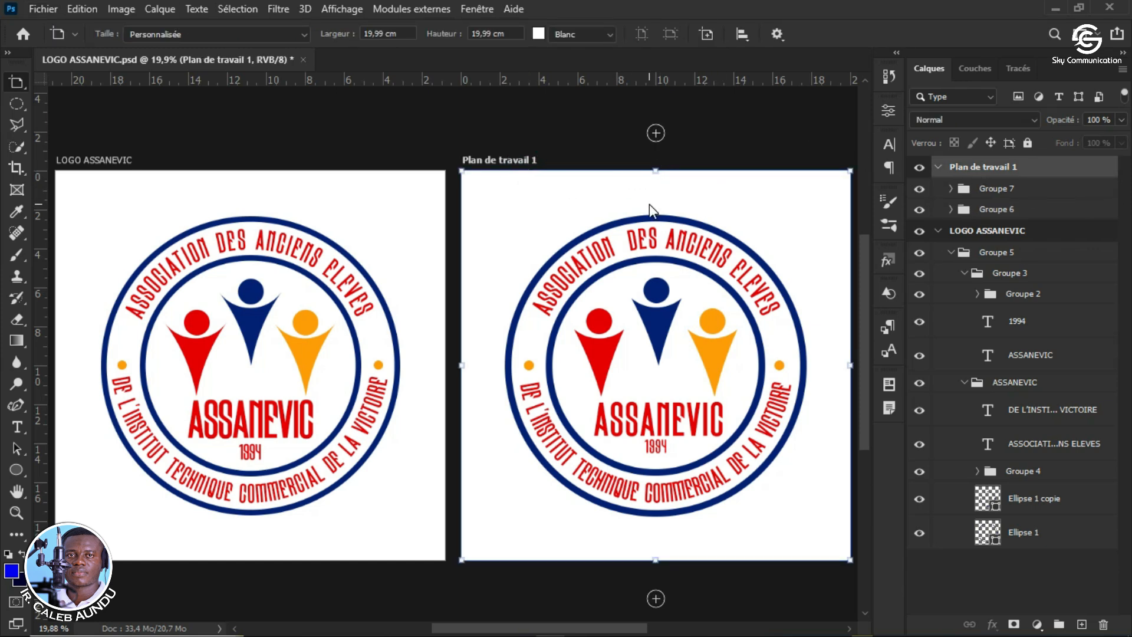
{"action": "double_click", "coordinate": [973, 167]}
{"action": "type", "text": "TUTO"}
{"action": "key", "text": "Return"}
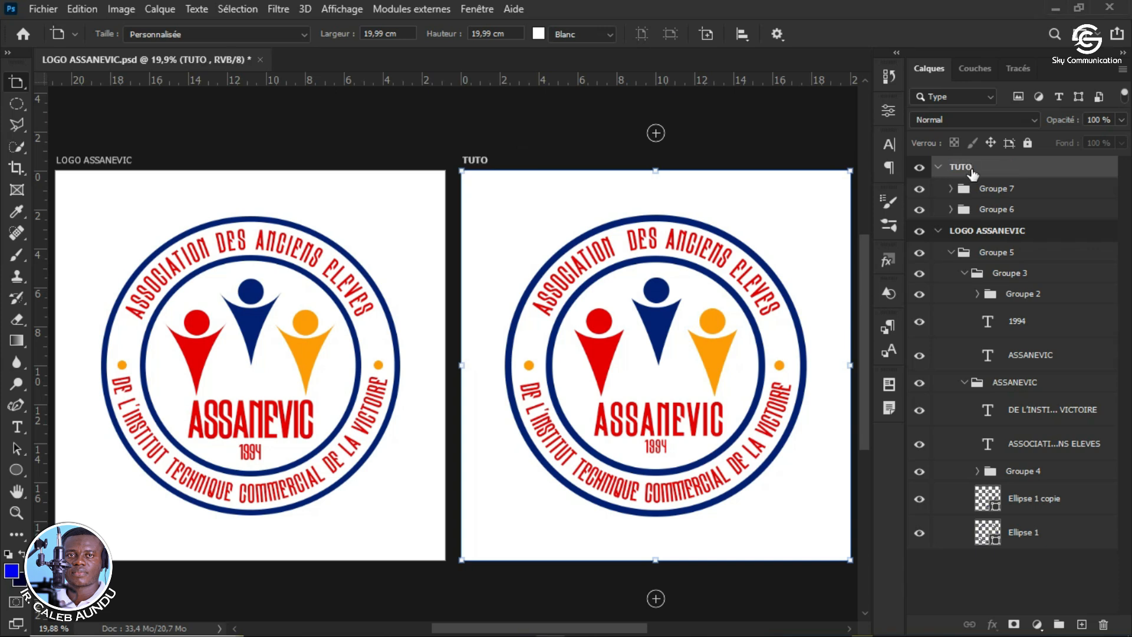
{"action": "double_click", "coordinate": [972, 171]}
{"action": "left_click", "coordinate": [985, 167]}
{"action": "type", "text": "LOGO"}
{"action": "key", "text": "Return"}
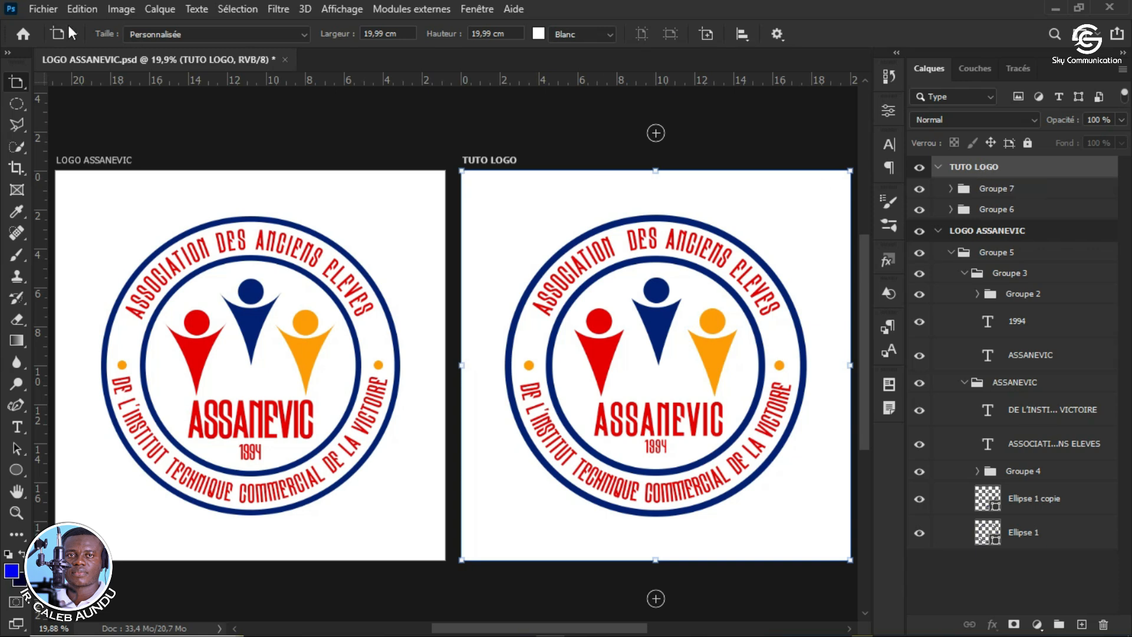
Step: Quick-export the TUTO LOGO artboard as JPG into the ASSAANEVIC folder and return to the Move tool
{"action": "left_click", "coordinate": [39, 10]}
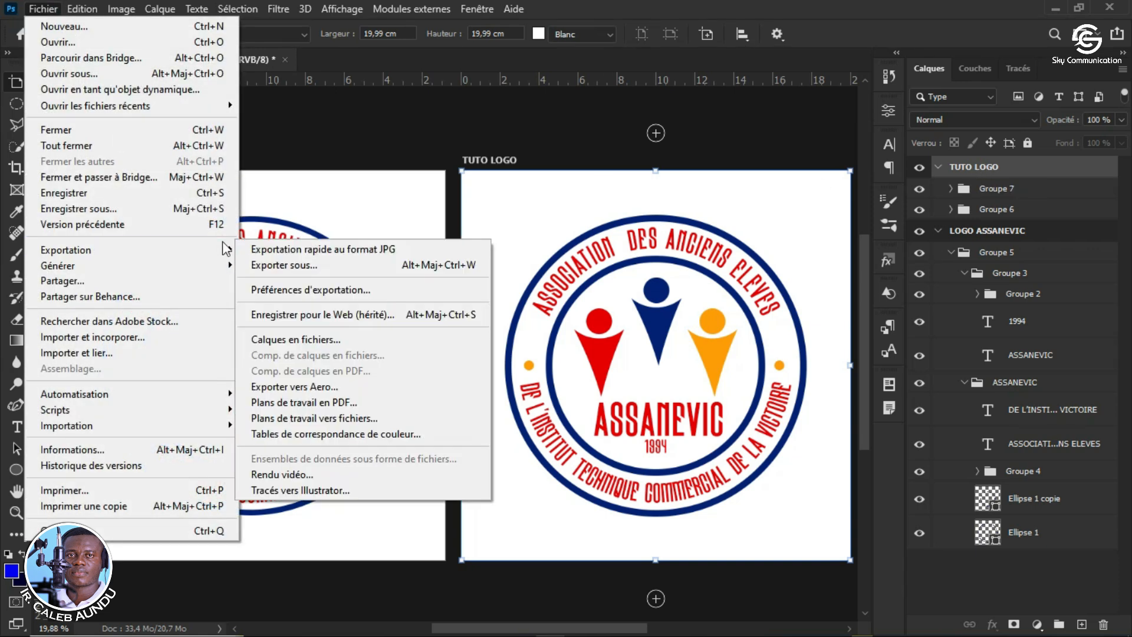
{"action": "left_click", "coordinate": [251, 247]}
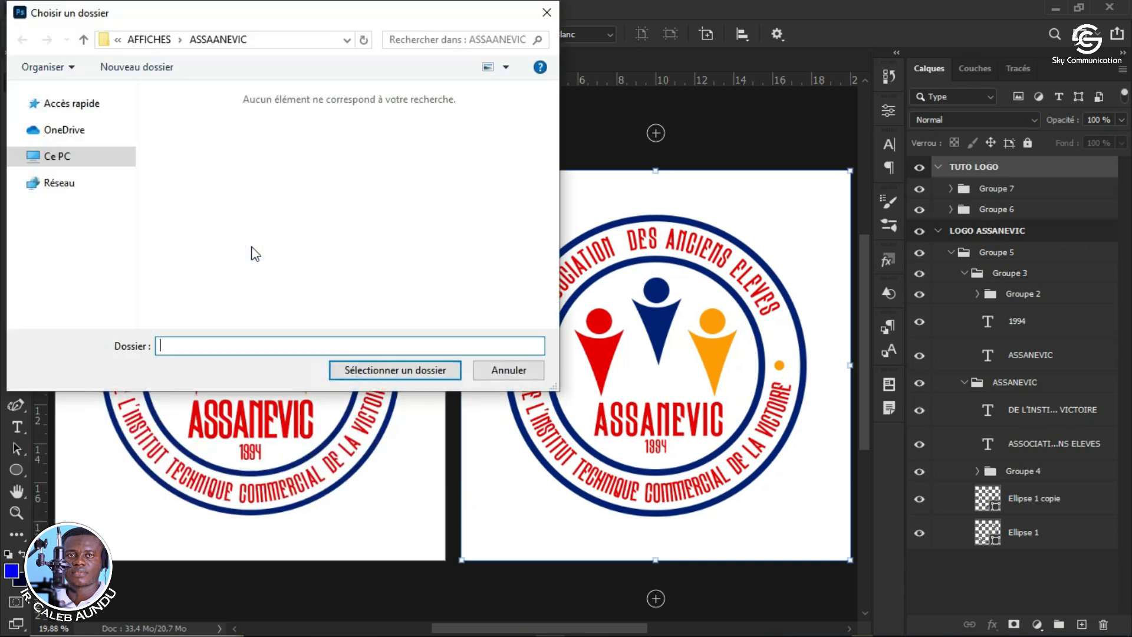
{"action": "left_click", "coordinate": [363, 371]}
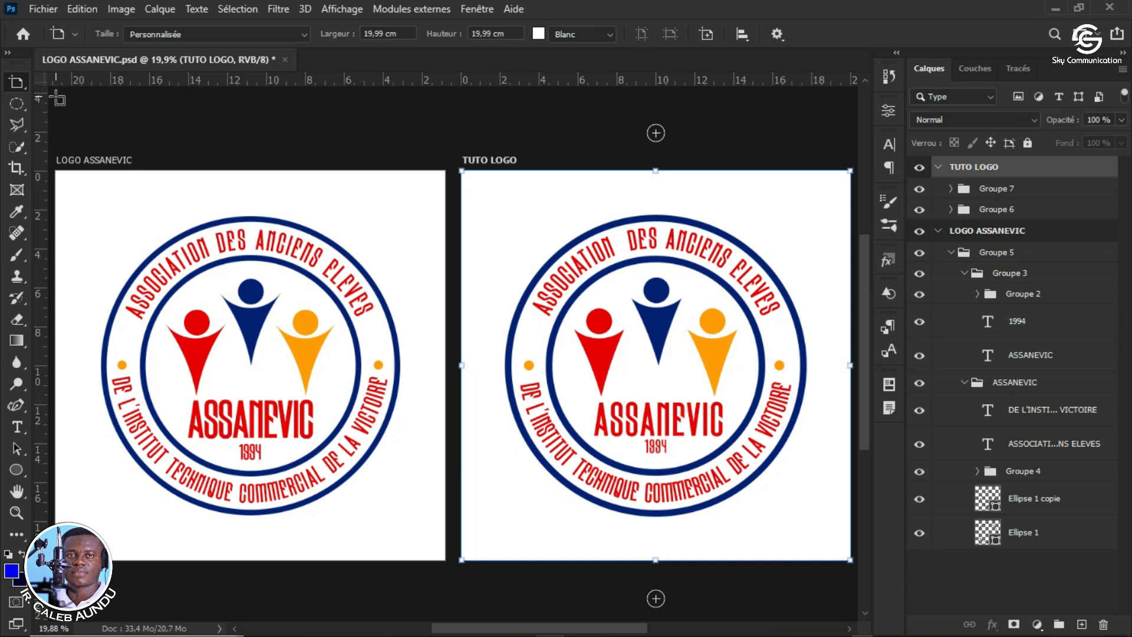
{"action": "left_click", "coordinate": [11, 88]}
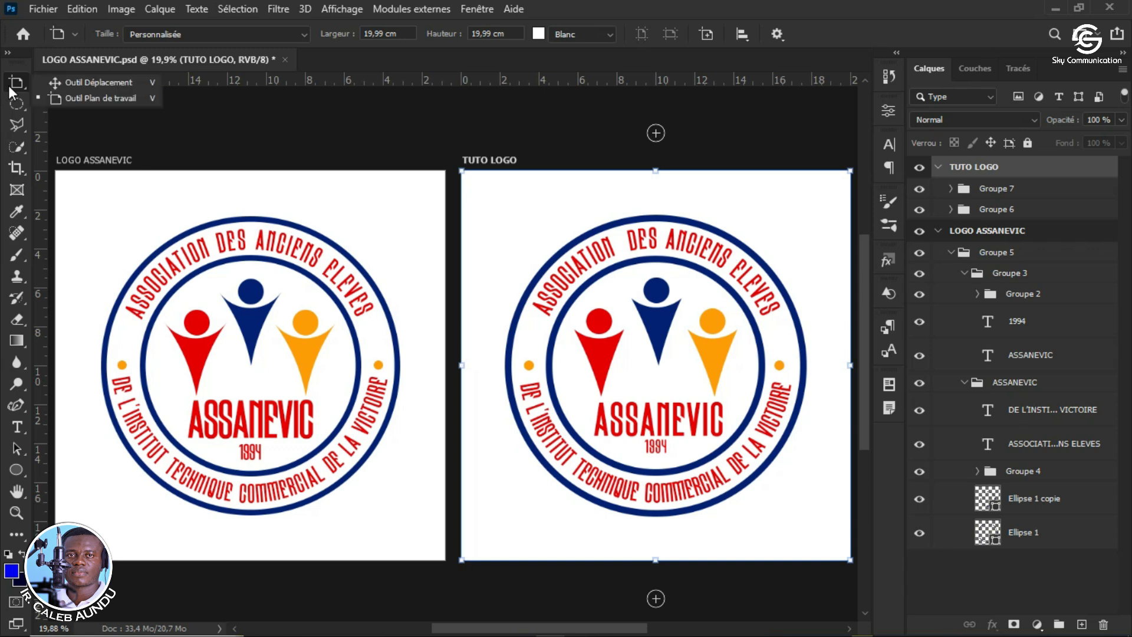
{"action": "left_click", "coordinate": [84, 84]}
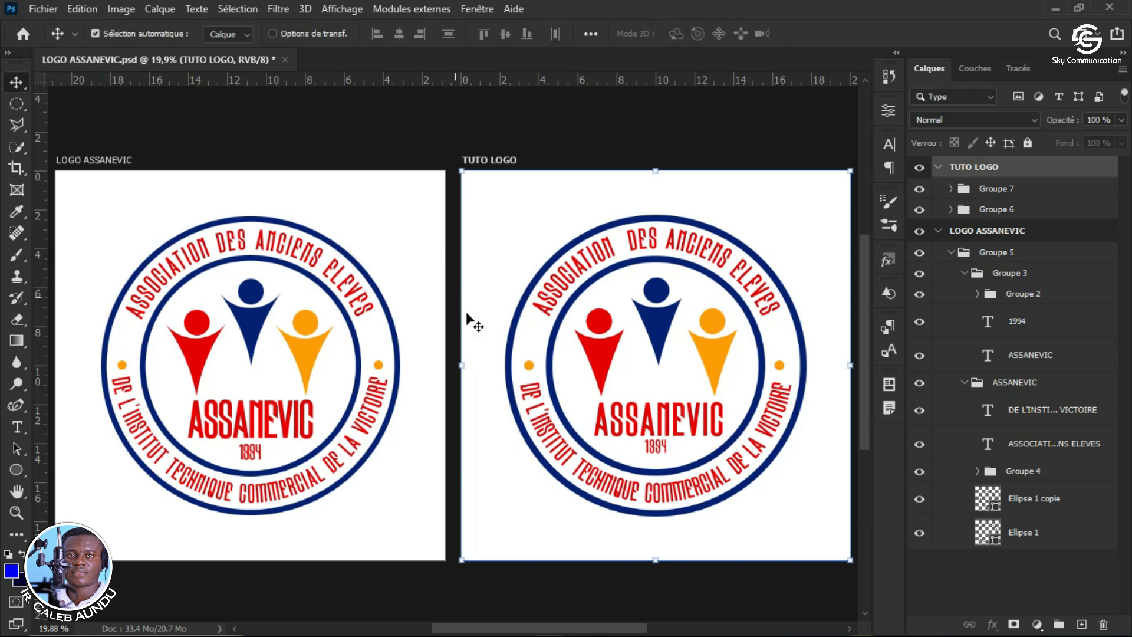